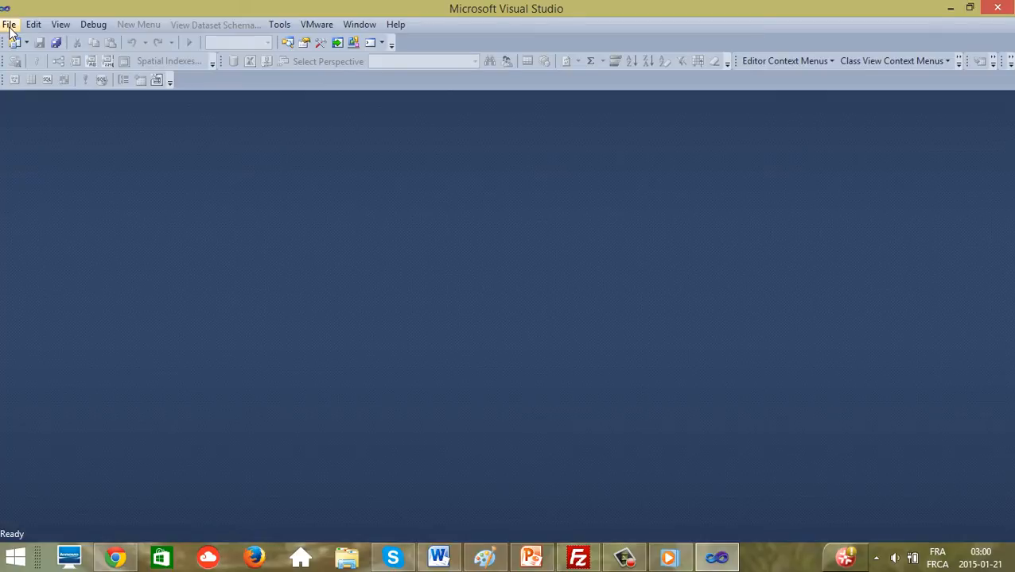
- Start a new project using the Report Server Project template from the Reporting Services group
{"action": "left_click", "coordinate": [9, 27]}
{"action": "mouse_move", "coordinate": [36, 48]}
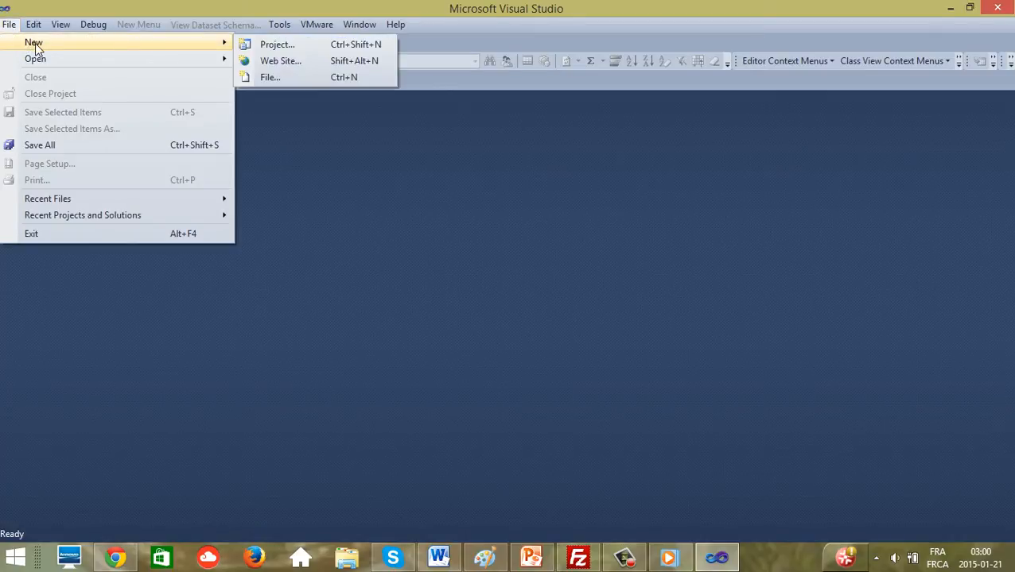
{"action": "left_click", "coordinate": [281, 46]}
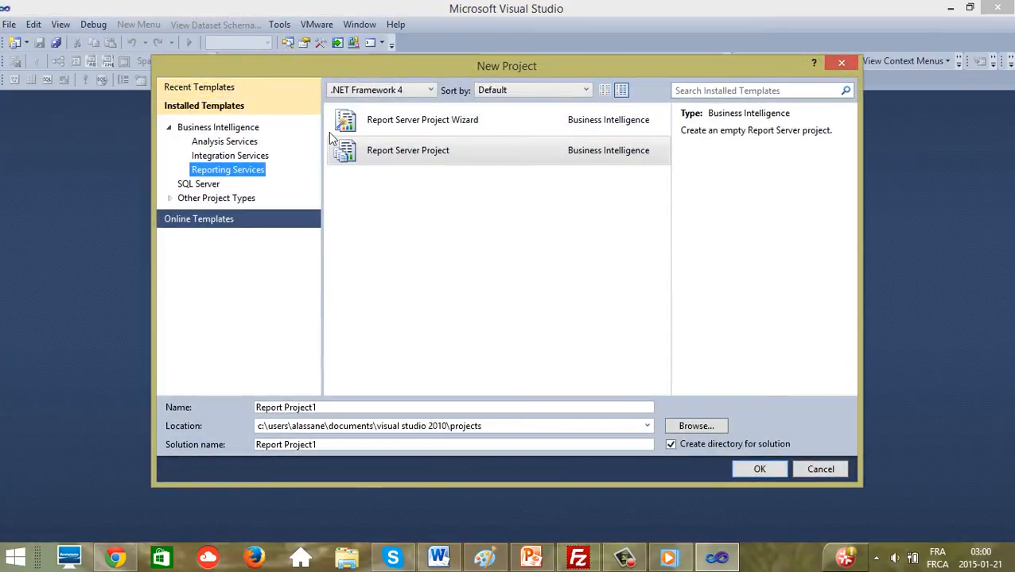
{"action": "left_click", "coordinate": [205, 131]}
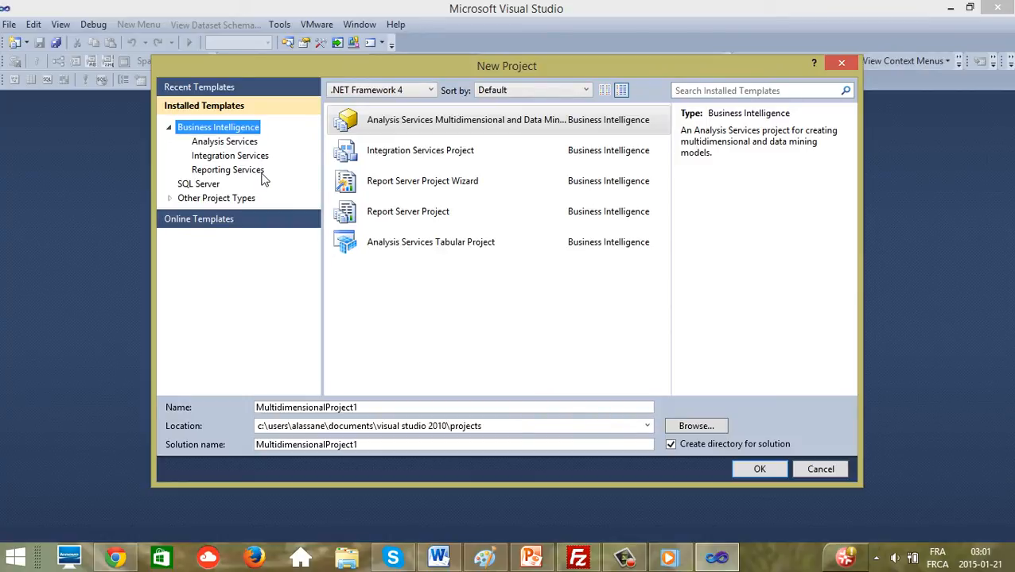
{"action": "left_click", "coordinate": [244, 172]}
{"action": "left_click", "coordinate": [410, 155]}
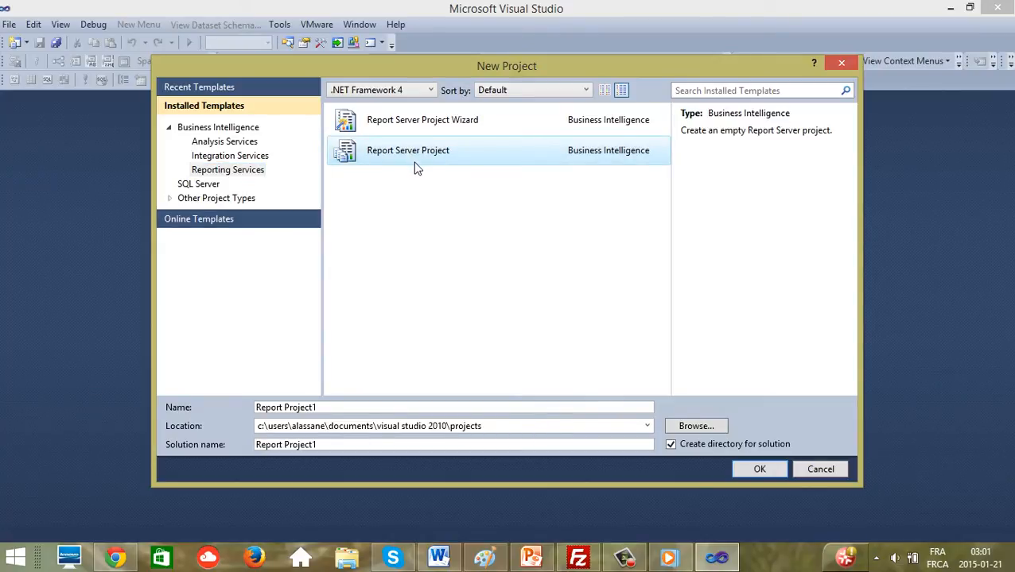
- Replace the default project name with RapportCitoyens
{"action": "left_click", "coordinate": [331, 410]}
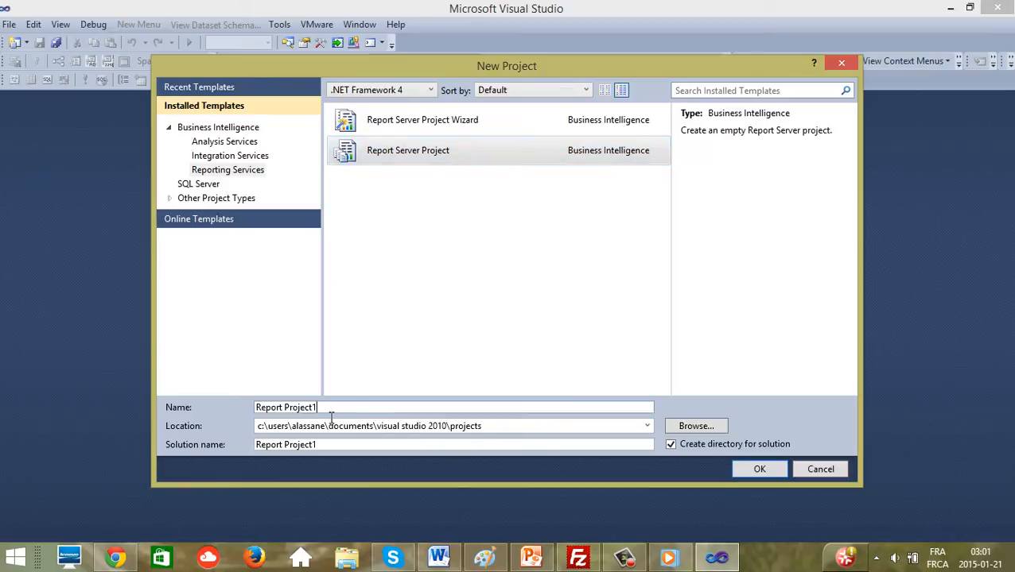
{"action": "key", "text": "BackSpace"}
{"action": "key", "text": "BackSpace"}
{"action": "key", "text": "BackSpace"}
{"action": "key", "text": "BackSpace"}
{"action": "key", "text": "BackSpace"}
{"action": "key", "text": "BackSpace"}
{"action": "key", "text": "BackSpace"}
{"action": "key", "text": "BackSpace"}
{"action": "key", "text": "BackSpace"}
{"action": "key", "text": "BackSpace"}
{"action": "key", "text": "BackSpace"}
{"action": "key", "text": "BackSpace"}
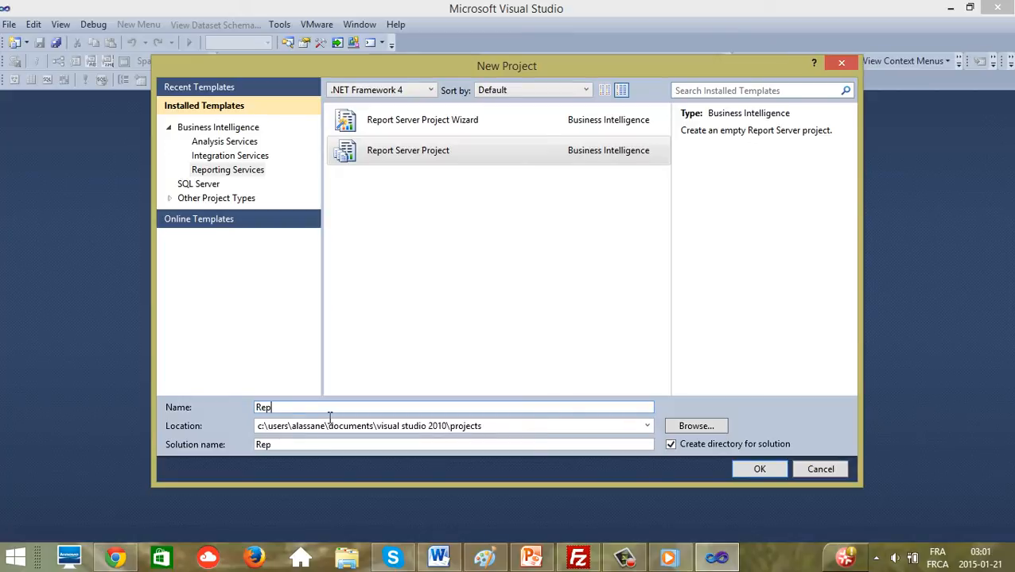
{"action": "key", "text": "BackSpace"}
{"action": "key", "text": "BackSpace"}
{"action": "type", "text": "apportCitoyen"}
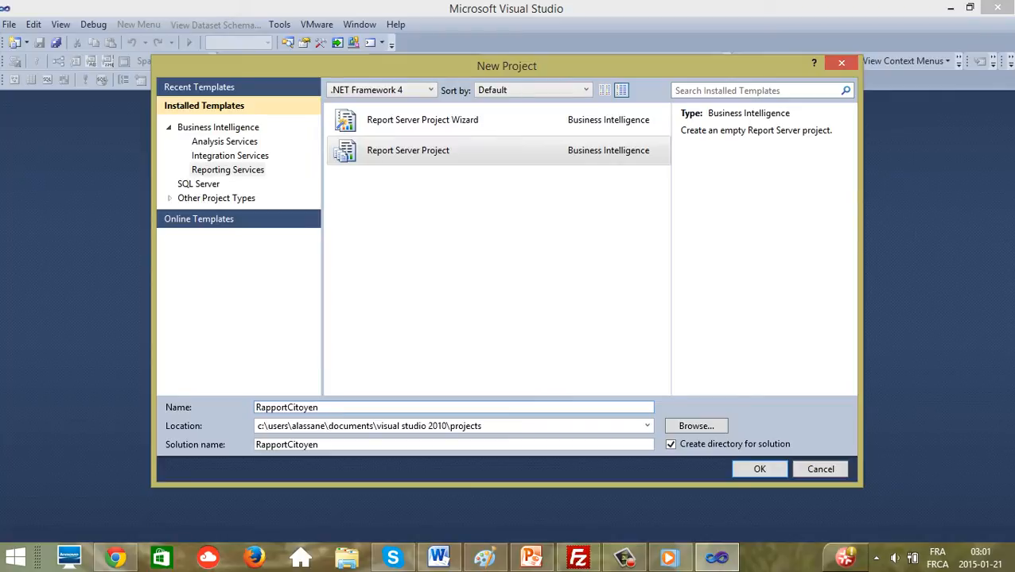
{"action": "type", "text": "s"}
- Try to create the project under that name, and create it as RapportCitoyens1 instead
{"action": "left_click", "coordinate": [760, 469]}
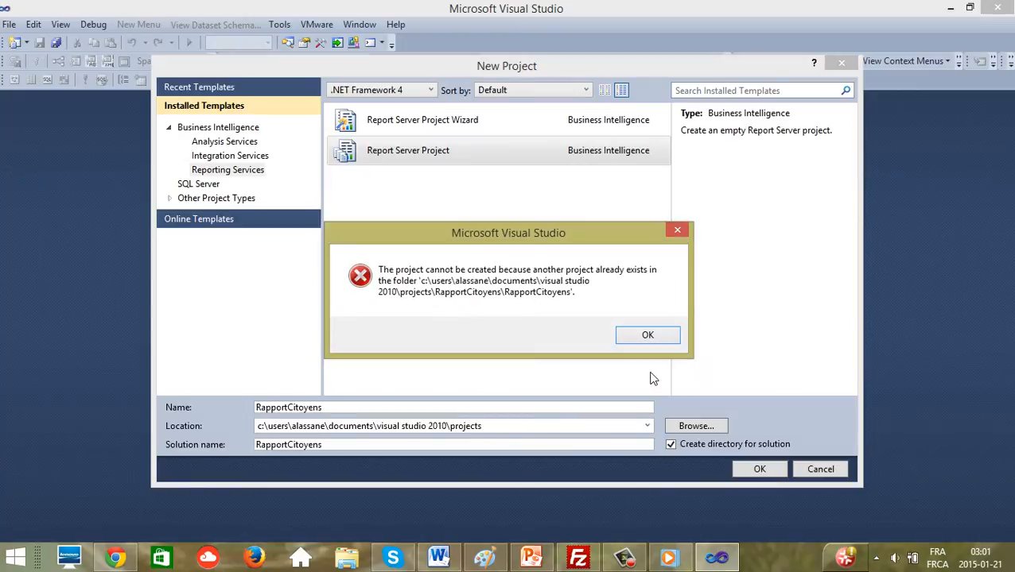
{"action": "left_click", "coordinate": [647, 336]}
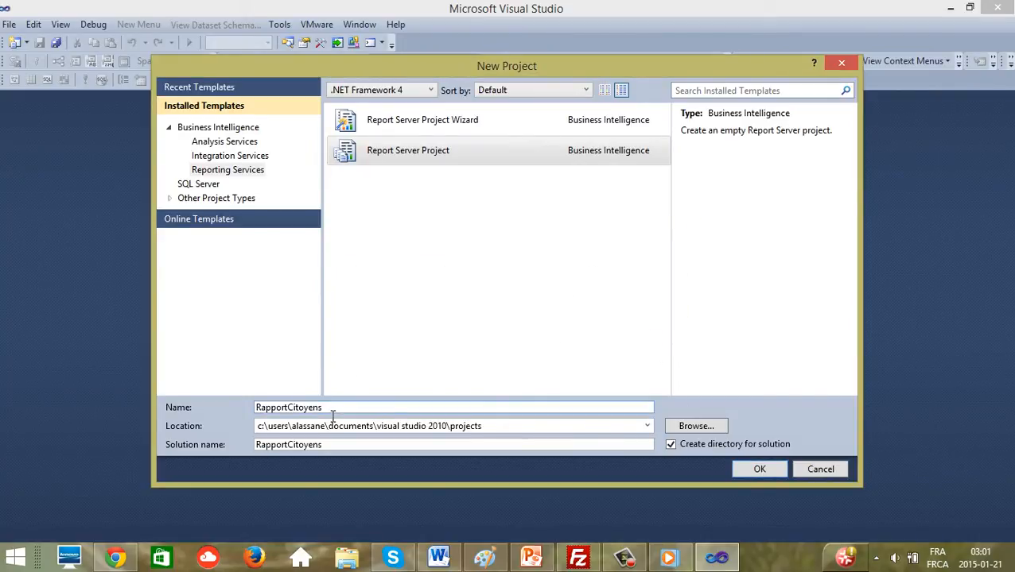
{"action": "type", "text": "1"}
{"action": "left_click", "coordinate": [759, 470]}
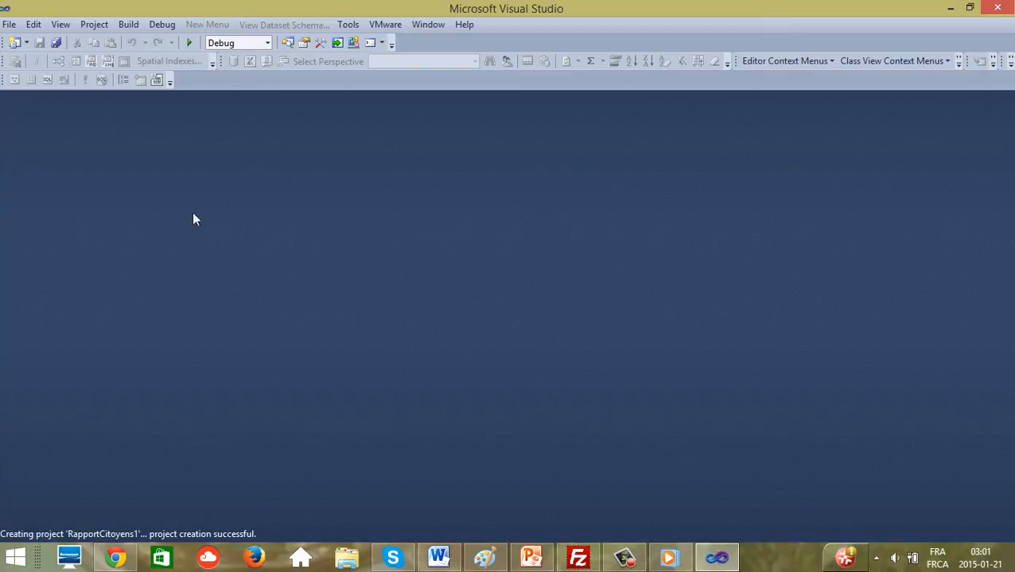
- Display the Solution Explorer, place it along the right edge of the workspace, and dismiss the notification
{"action": "left_click", "coordinate": [62, 25]}
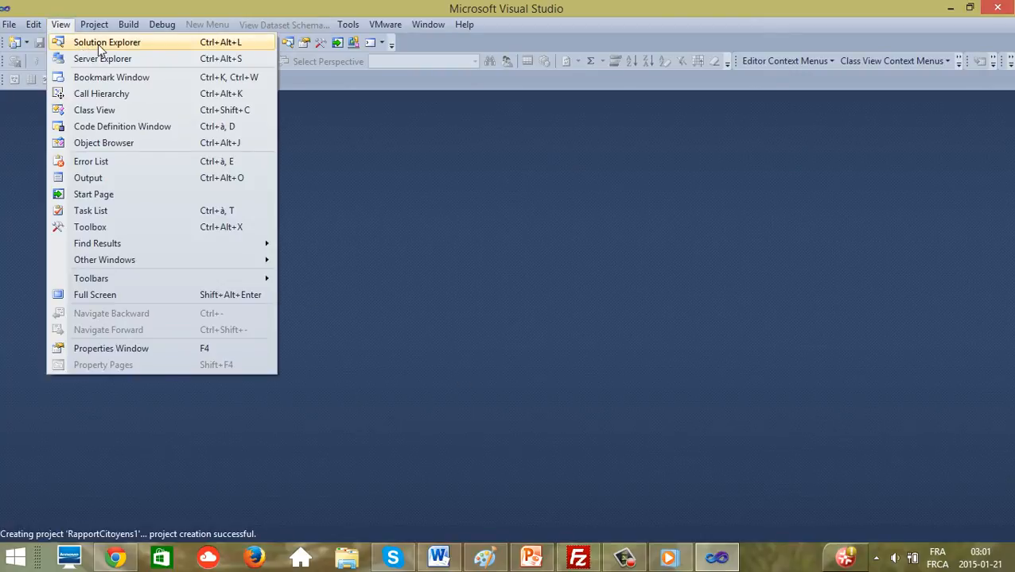
{"action": "left_click", "coordinate": [98, 44]}
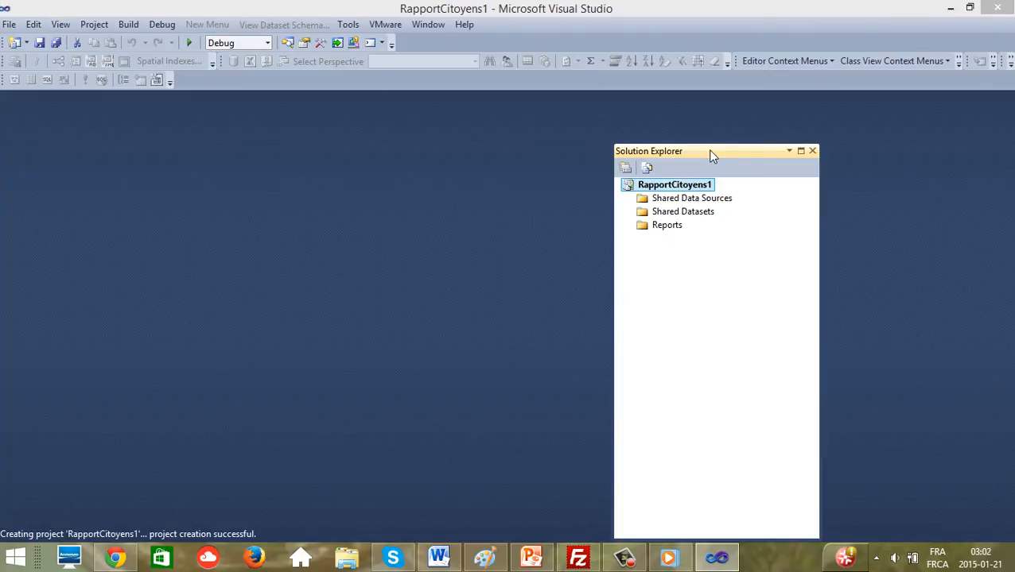
{"action": "left_click_drag", "start_coordinate": [713, 159], "coordinate": [933, 98]}
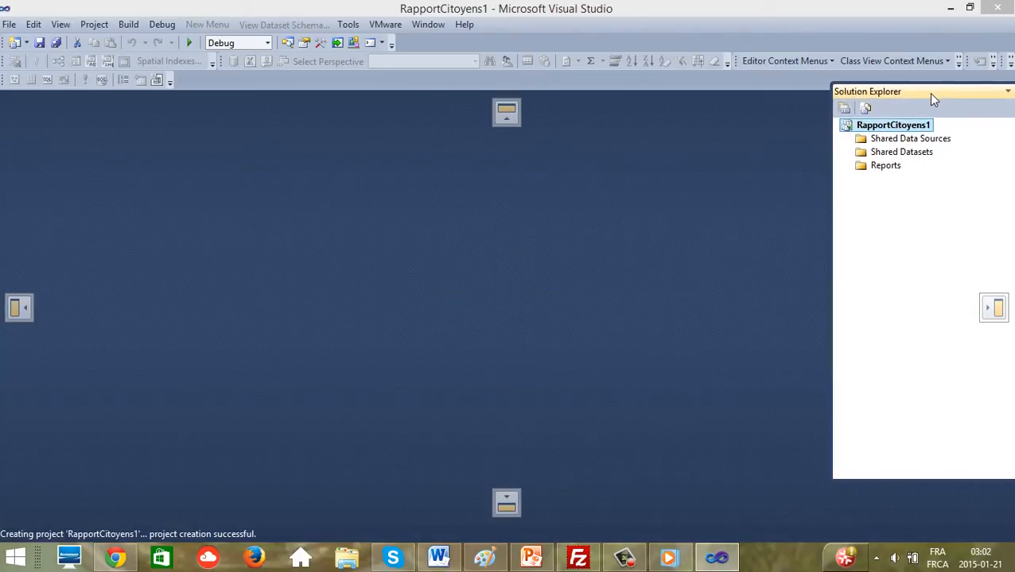
{"action": "left_click_drag", "start_coordinate": [934, 98], "coordinate": [933, 98]}
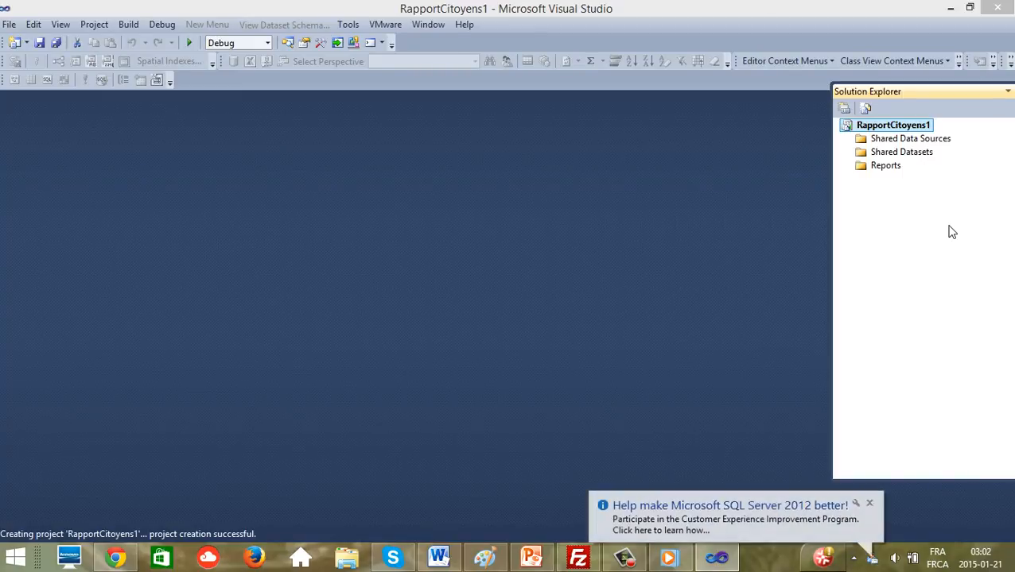
{"action": "left_click", "coordinate": [869, 504]}
- Display the Toolbox on the opposite side of the workspace from the Solution Explorer and collapse its General group
{"action": "left_click", "coordinate": [60, 23]}
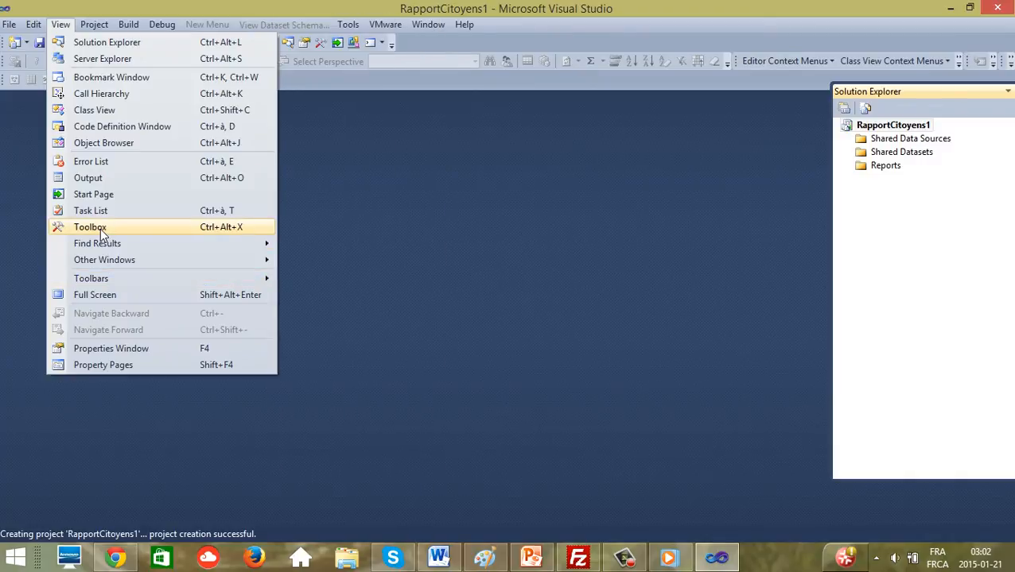
{"action": "left_click", "coordinate": [100, 229]}
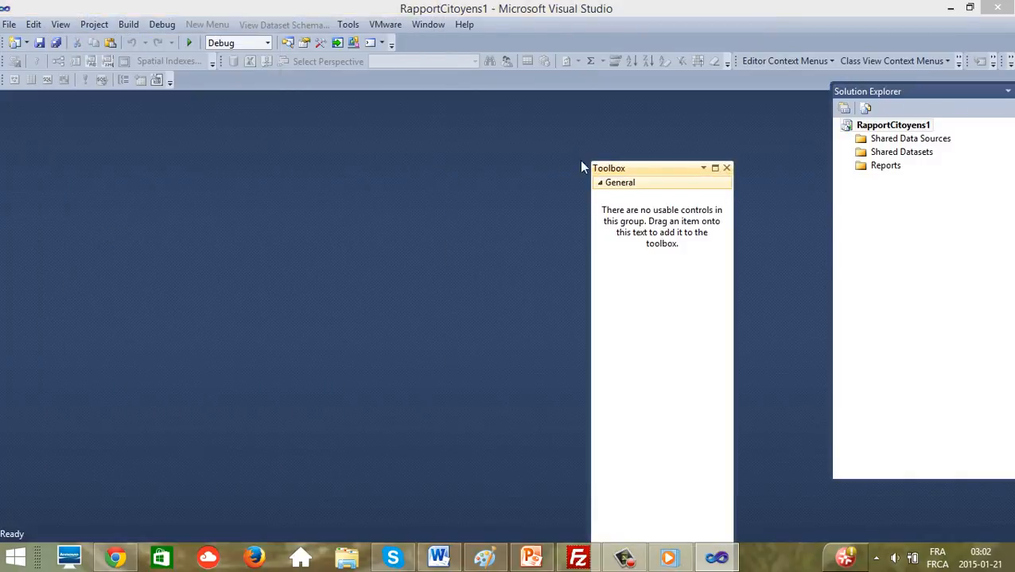
{"action": "left_click_drag", "start_coordinate": [650, 170], "coordinate": [65, 238]}
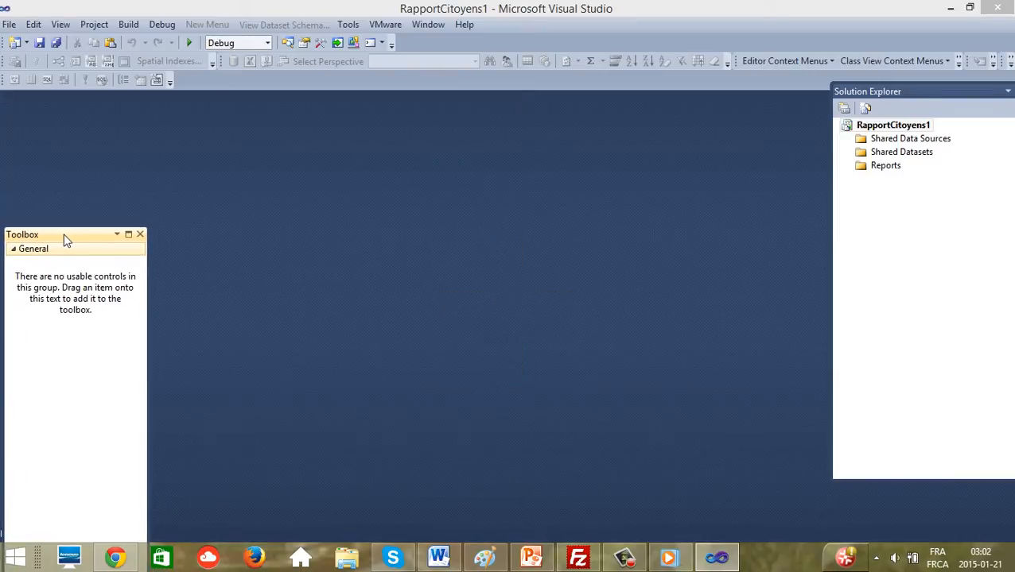
{"action": "left_click", "coordinate": [15, 251]}
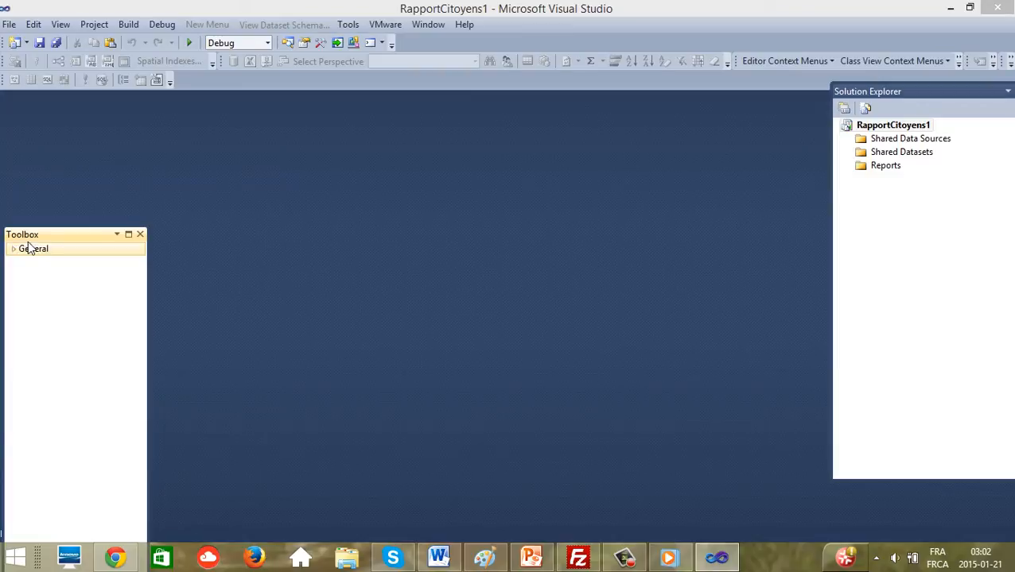
- Start adding a new item to the project's Reports folder, using the empty Report template
{"action": "left_click", "coordinate": [881, 167]}
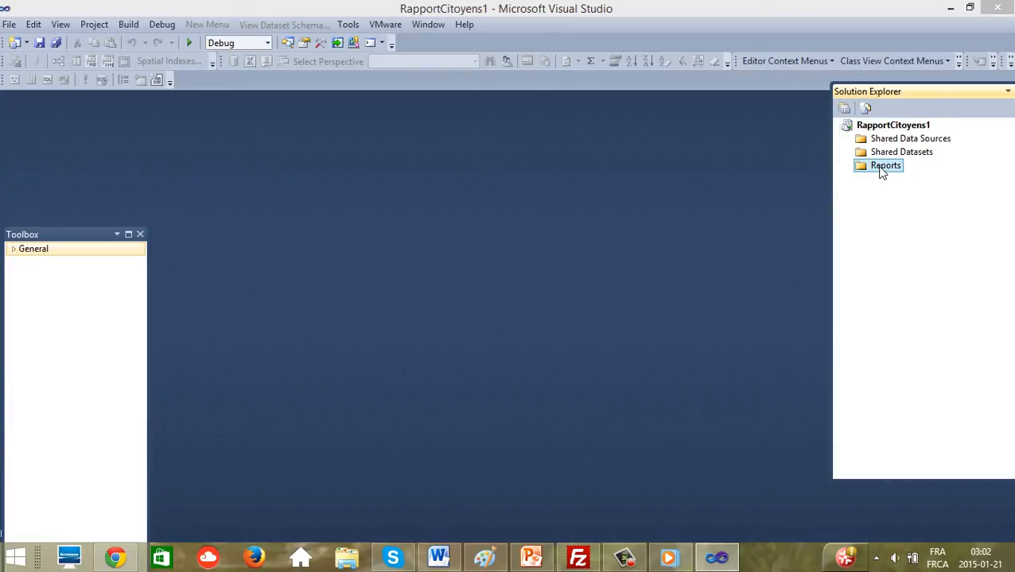
{"action": "right_click", "coordinate": [881, 173]}
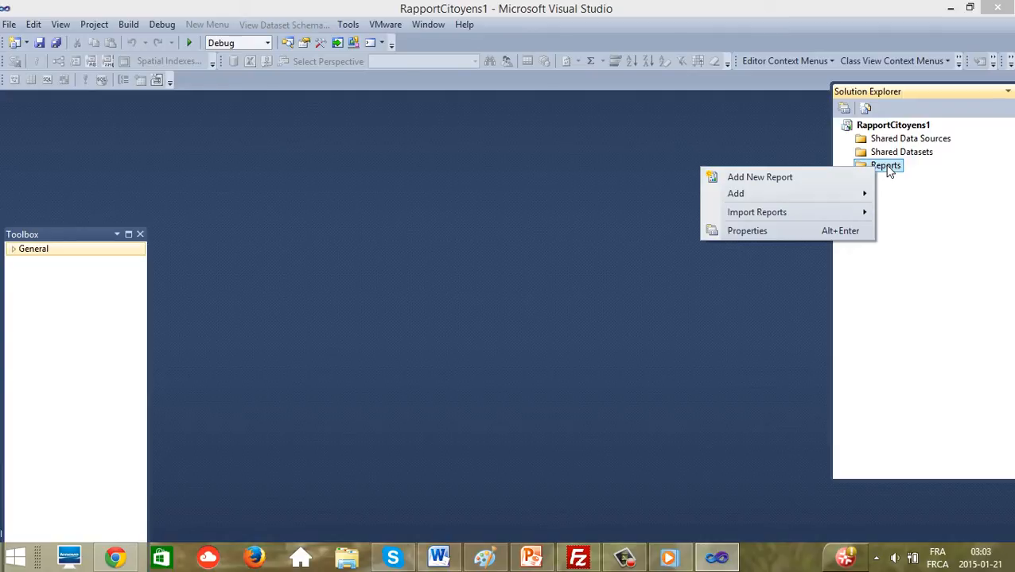
{"action": "mouse_move", "coordinate": [751, 199]}
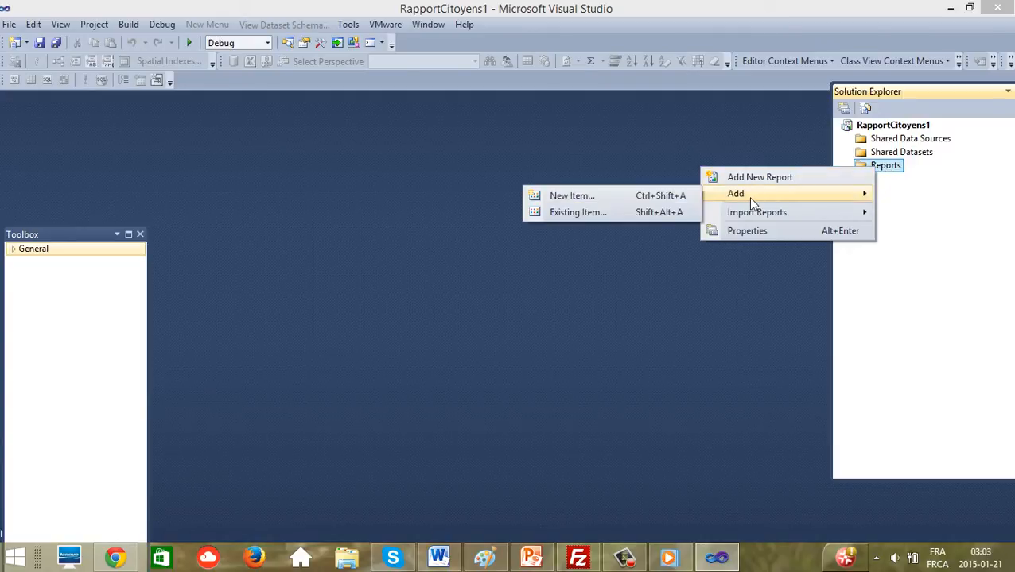
{"action": "left_click", "coordinate": [572, 196]}
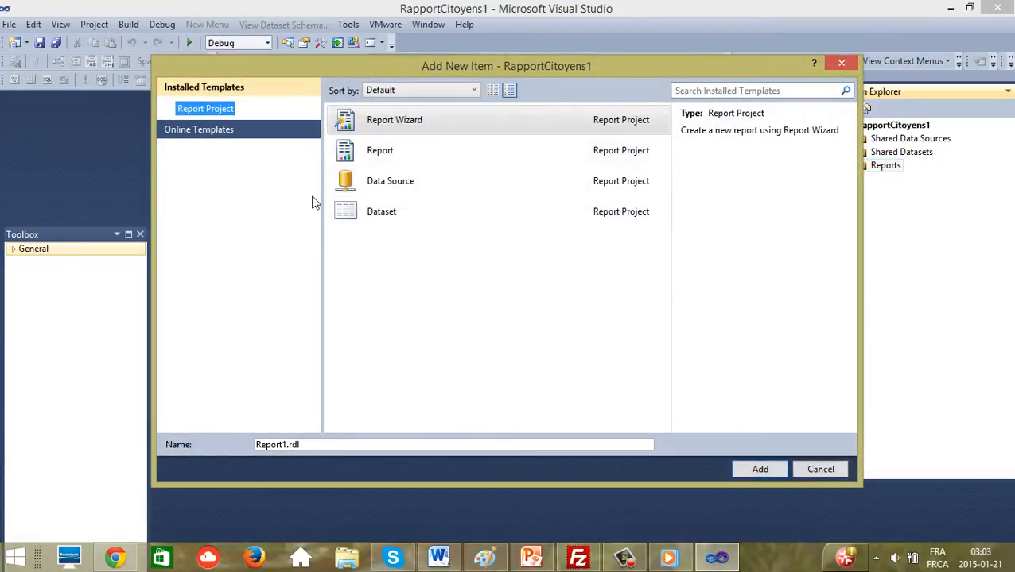
{"action": "left_click", "coordinate": [389, 155]}
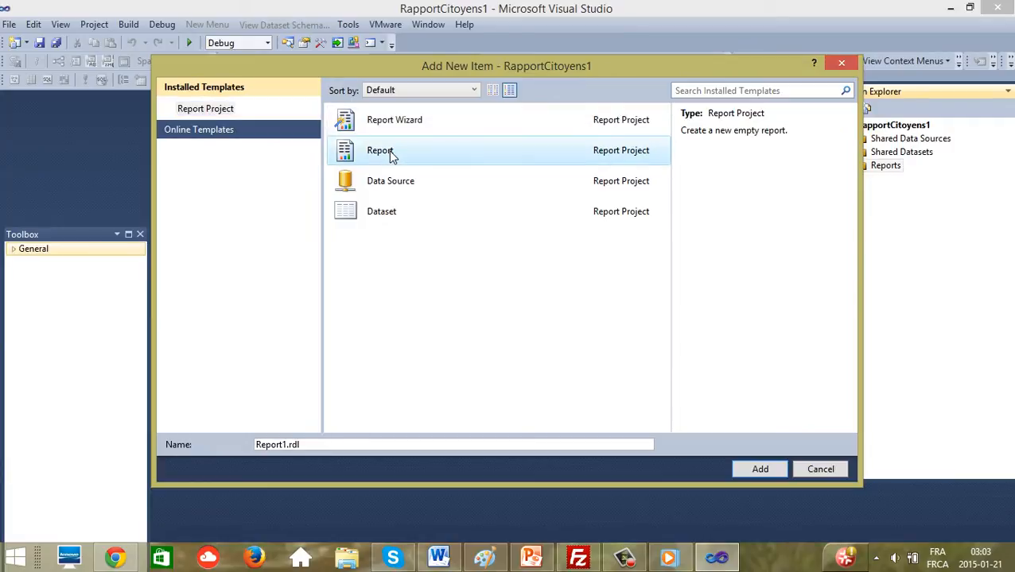
- Name the report Rcitoyens.rdl and add it to the project
{"action": "left_click", "coordinate": [286, 446]}
{"action": "key", "text": "BackSpace"}
{"action": "key", "text": "BackSpace"}
{"action": "key", "text": "BackSpace"}
{"action": "key", "text": "BackSpace"}
{"action": "key", "text": "BackSpace"}
{"action": "key", "text": "BackSpace"}
{"action": "type", "text": "citoyen"}
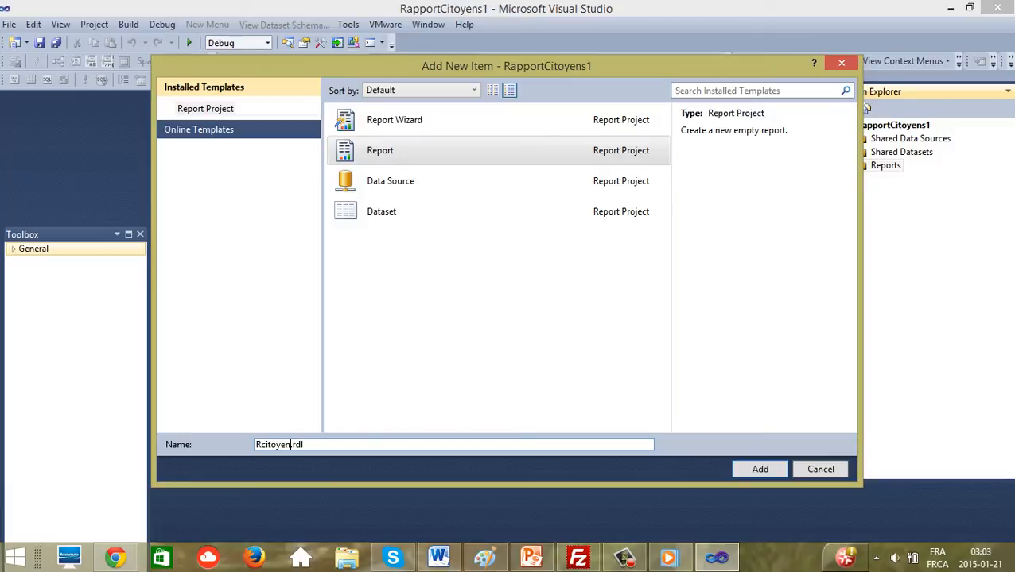
{"action": "type", "text": "s"}
{"action": "left_click", "coordinate": [763, 463]}
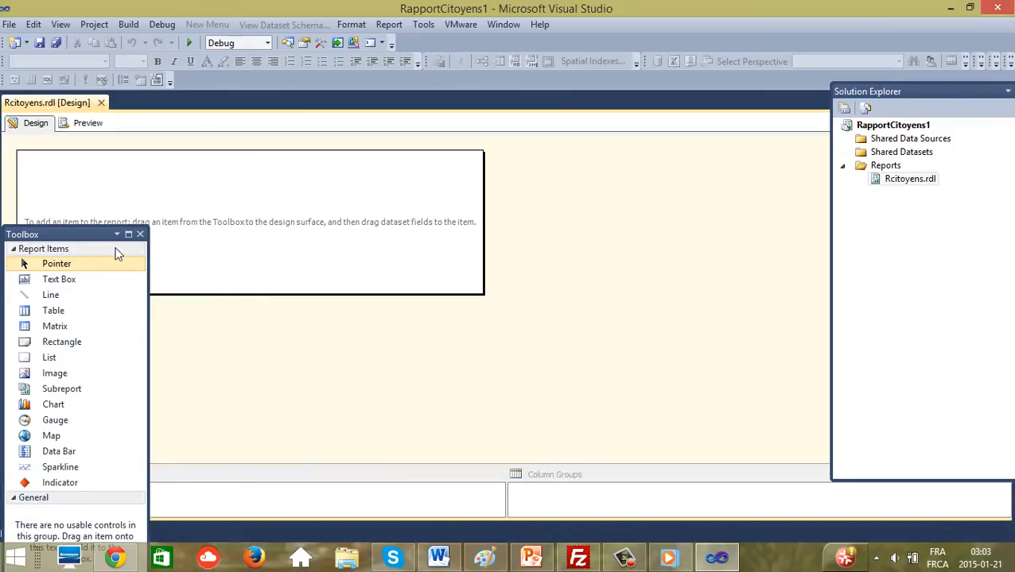
- Move the floating Toolbox below the report body so it no longer covers the design surface
{"action": "left_click_drag", "start_coordinate": [97, 239], "coordinate": [162, 281]}
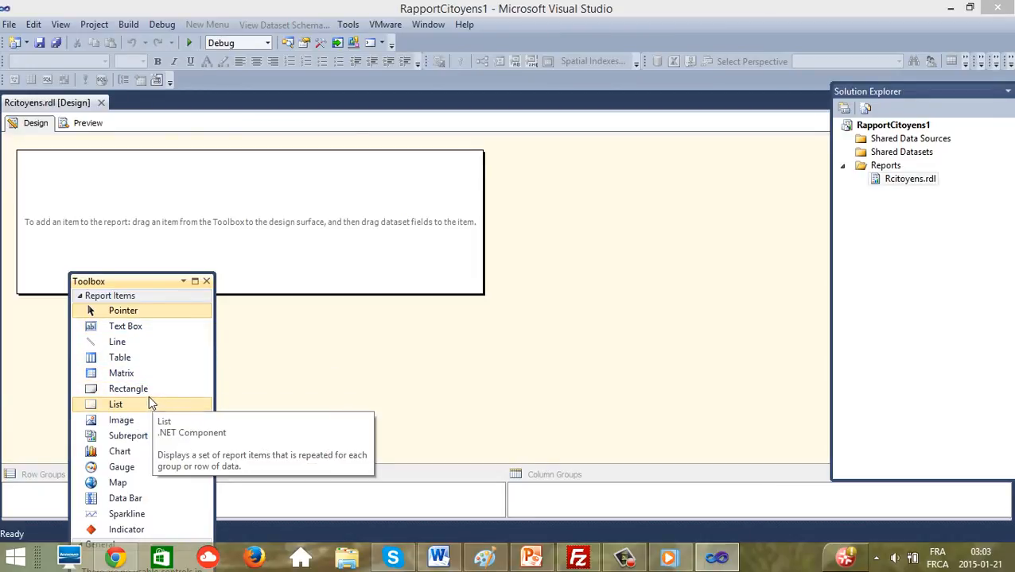
{"action": "left_click_drag", "start_coordinate": [147, 279], "coordinate": [85, 305]}
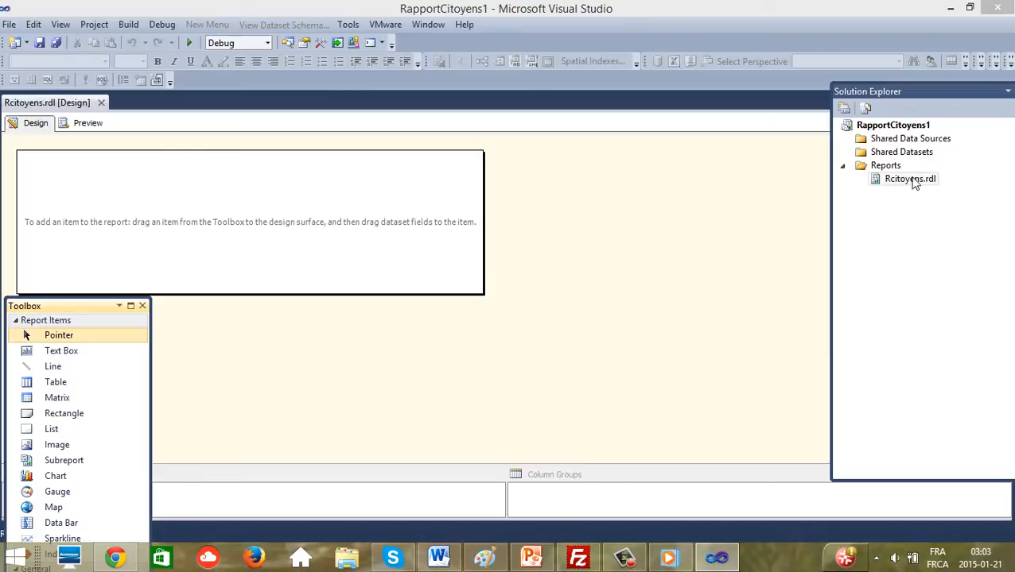
- Start adding a new item to the Shared Data Sources folder, using the Data Source template
{"action": "left_click", "coordinate": [893, 142]}
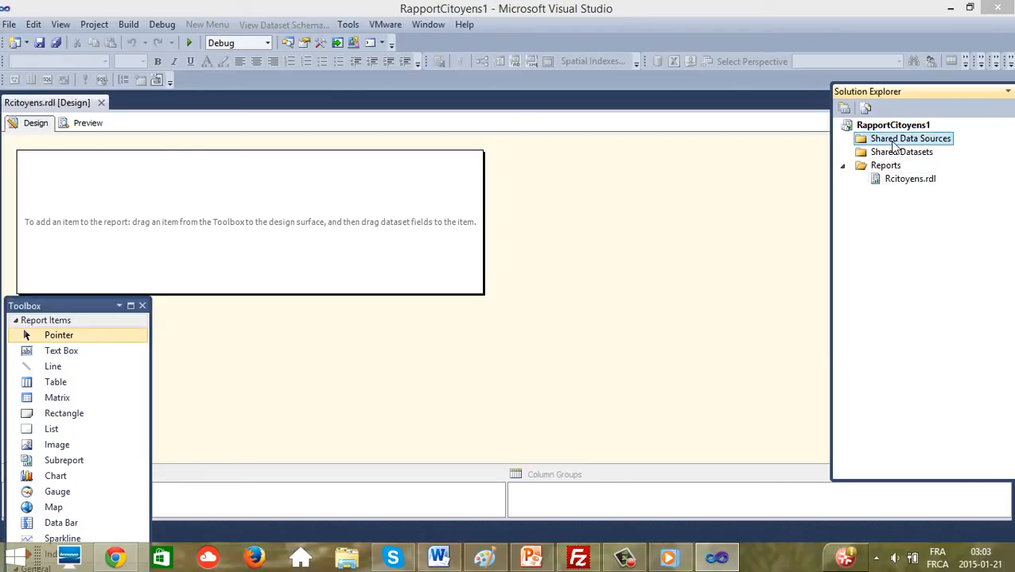
{"action": "right_click", "coordinate": [894, 142]}
{"action": "left_click", "coordinate": [935, 145]}
{"action": "right_click", "coordinate": [902, 143]}
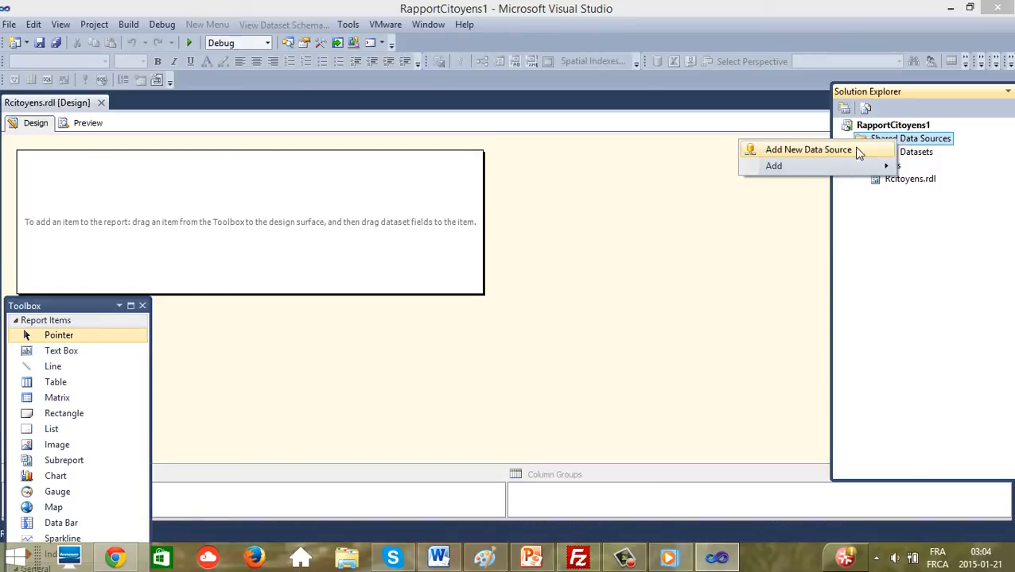
{"action": "mouse_move", "coordinate": [785, 171]}
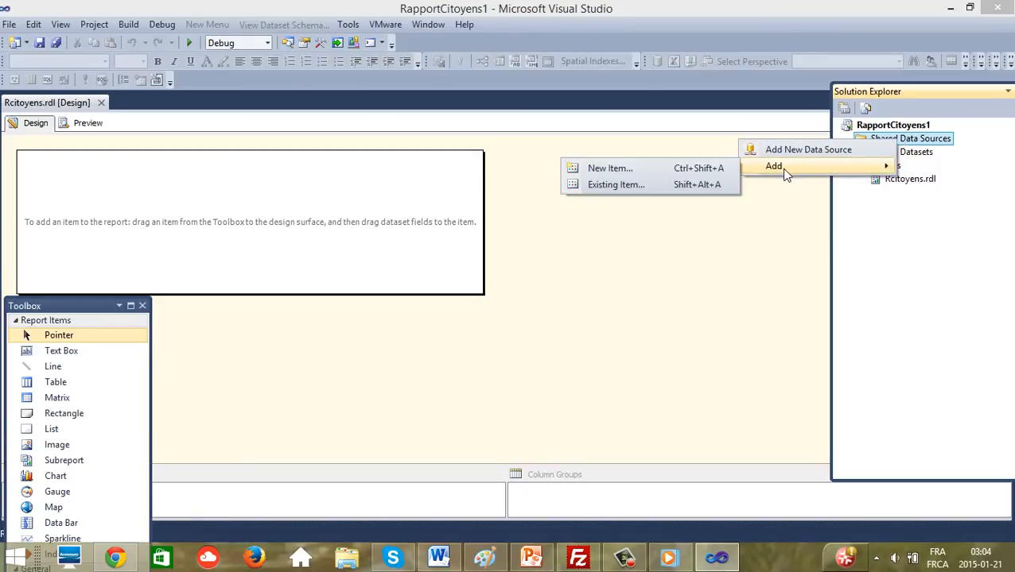
{"action": "left_click", "coordinate": [610, 169]}
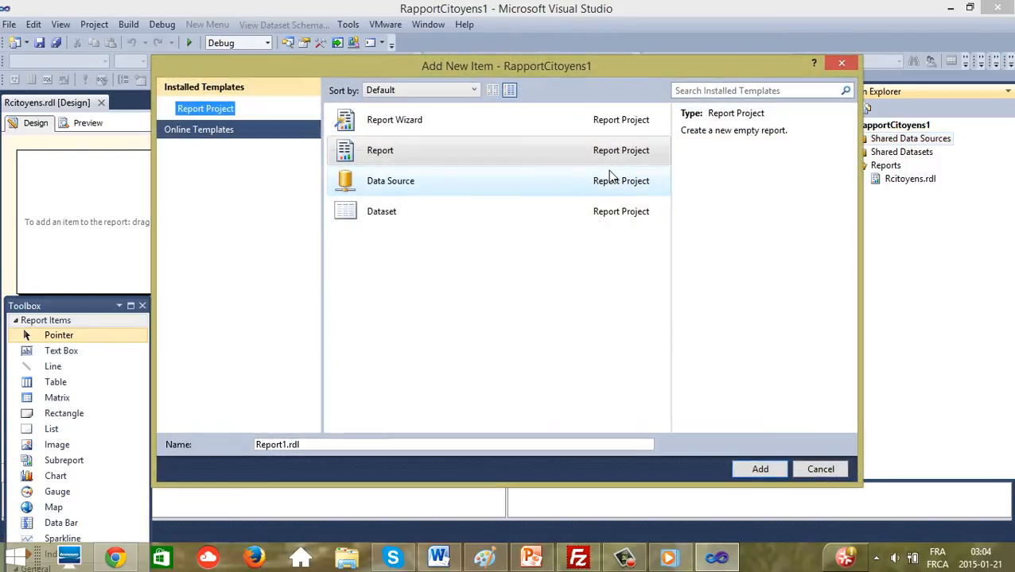
{"action": "left_click", "coordinate": [397, 189]}
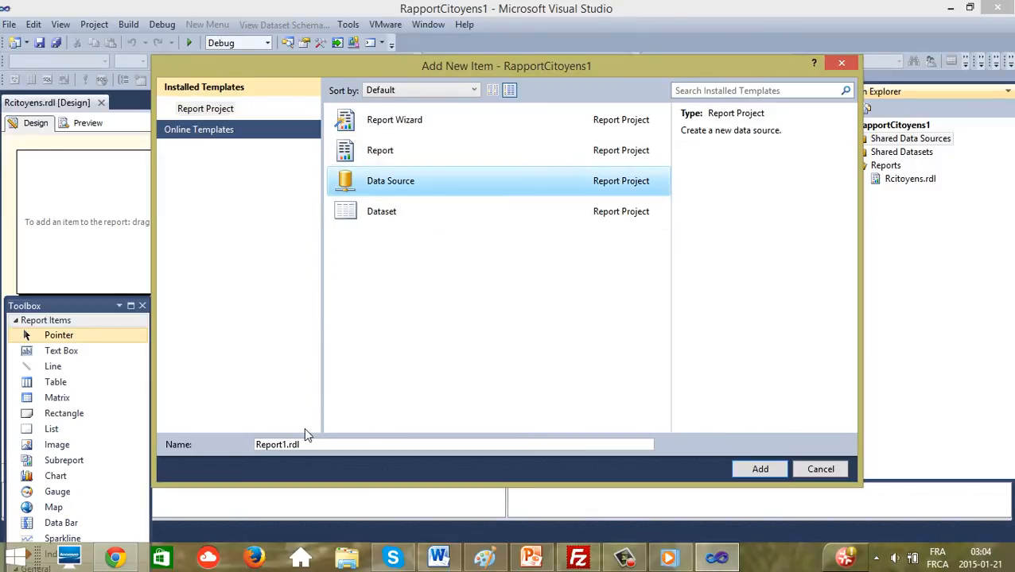
- Replace the end of the data source item's base name with dts and add the item
{"action": "left_click", "coordinate": [295, 446]}
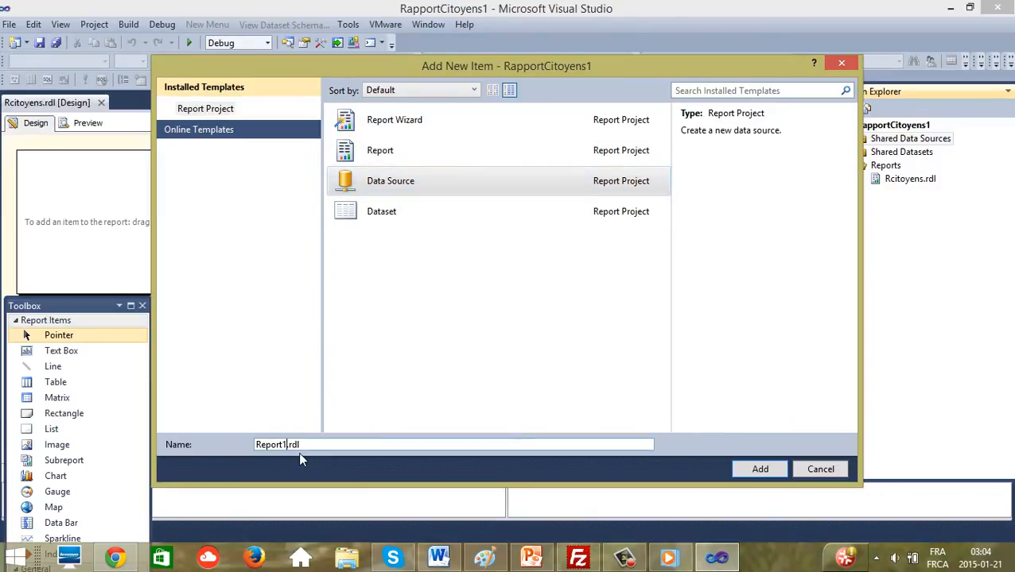
{"action": "key", "text": "BackSpace"}
{"action": "key", "text": "BackSpace"}
{"action": "key", "text": "BackSpace"}
{"action": "type", "text": "dts"}
{"action": "left_click", "coordinate": [759, 469]}
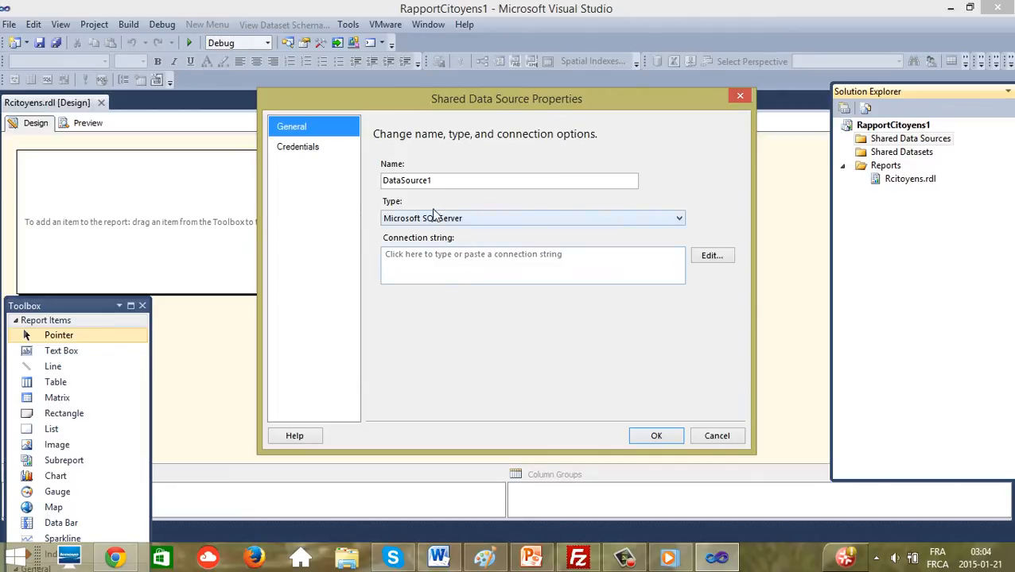
- Name the shared data source dtscitoyen and keep Microsoft SQL Server as its type
{"action": "key", "text": "Tab"}
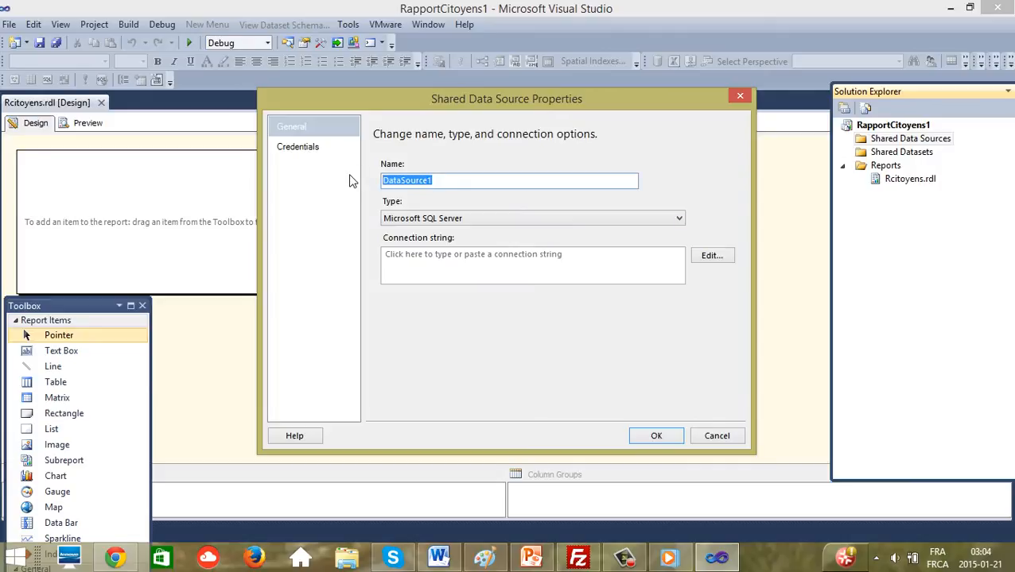
{"action": "type", "text": "da"}
{"action": "key", "text": "BackSpace"}
{"action": "type", "text": "tscitoyen"}
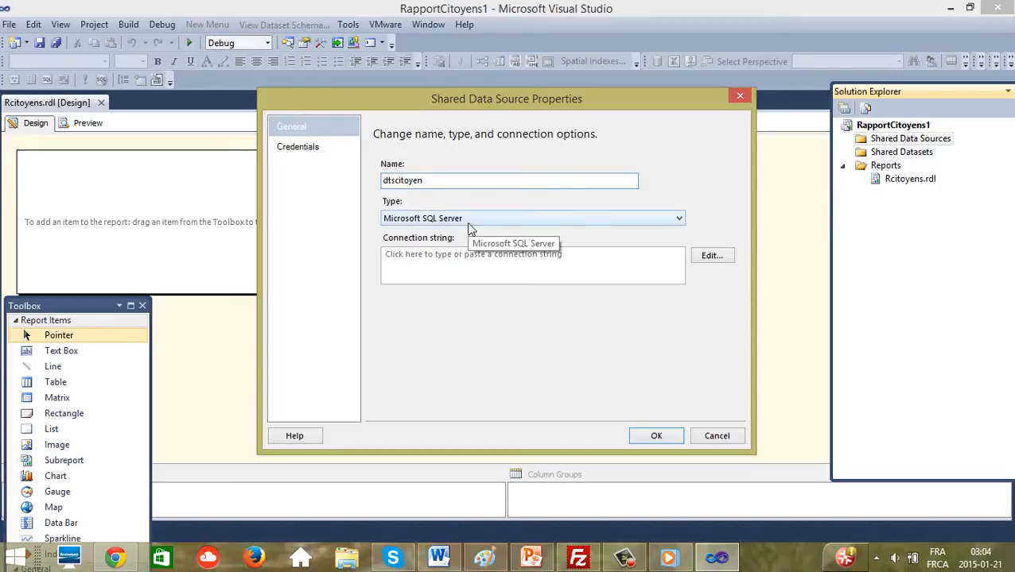
{"action": "left_click", "coordinate": [676, 219]}
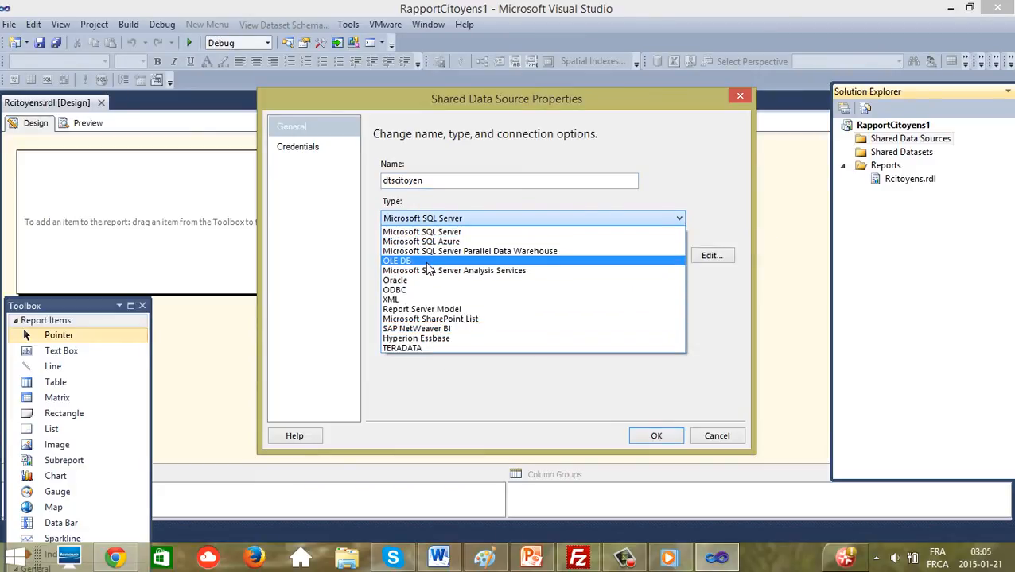
{"action": "left_click", "coordinate": [472, 216]}
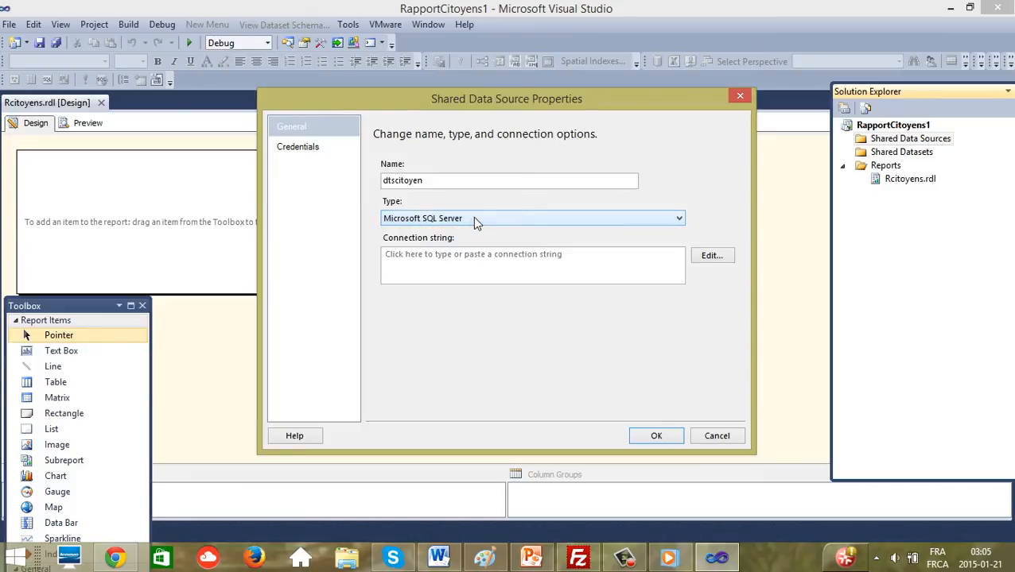
- Set the data source's connection to the BOUKOUM server and its dbcitoyen database
{"action": "left_click", "coordinate": [714, 261]}
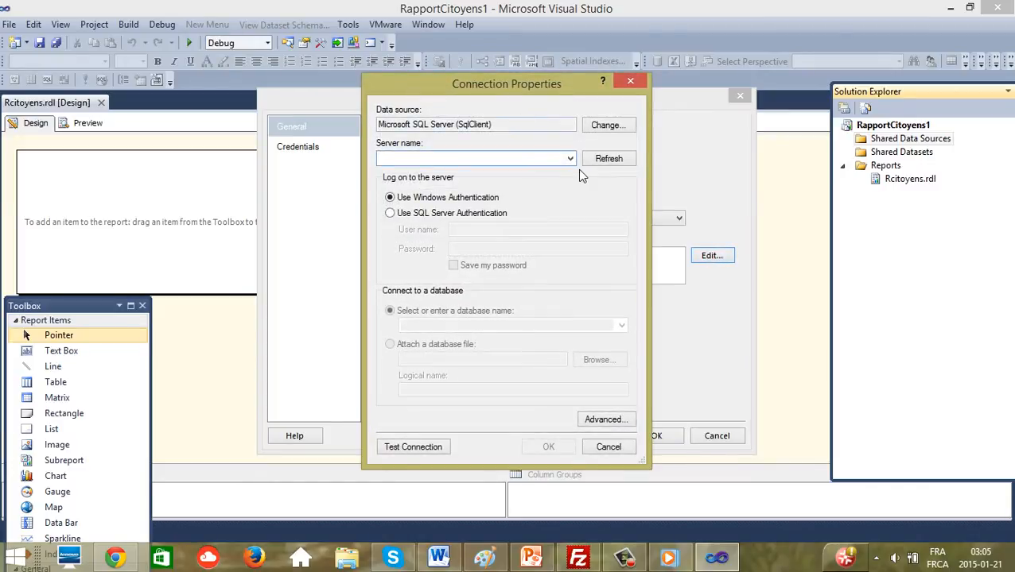
{"action": "left_click", "coordinate": [572, 162]}
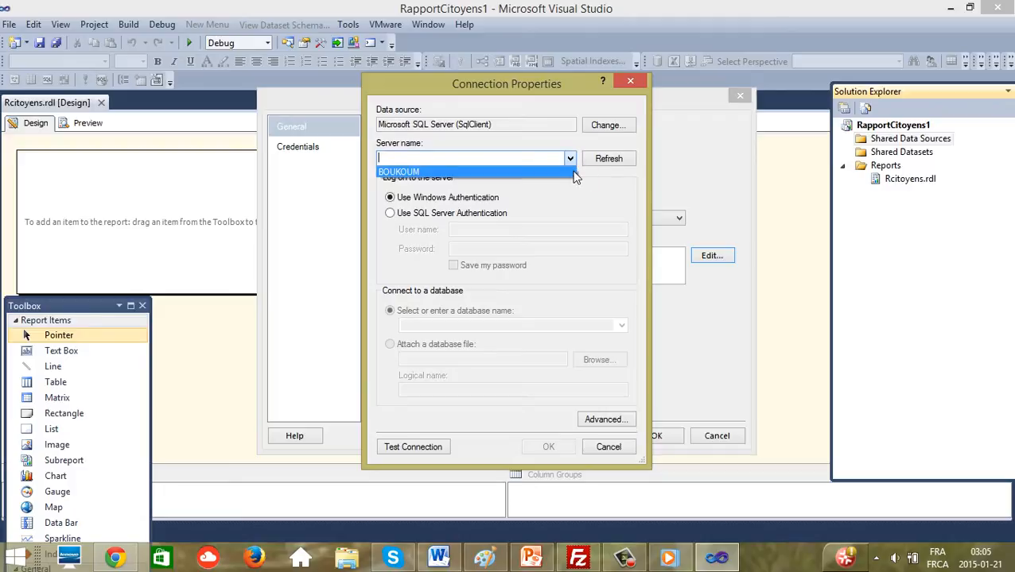
{"action": "left_click", "coordinate": [415, 174]}
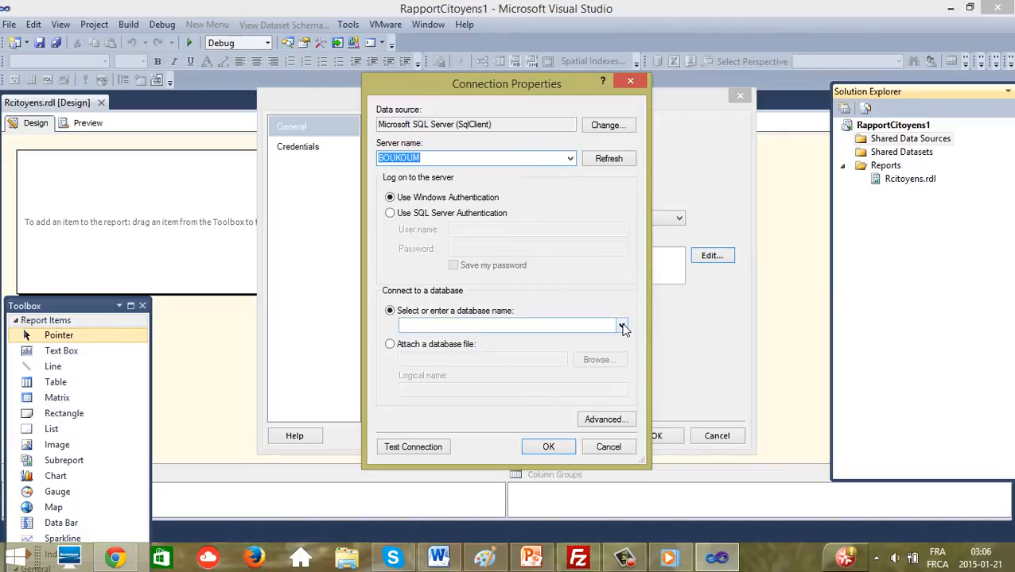
{"action": "left_click", "coordinate": [622, 326]}
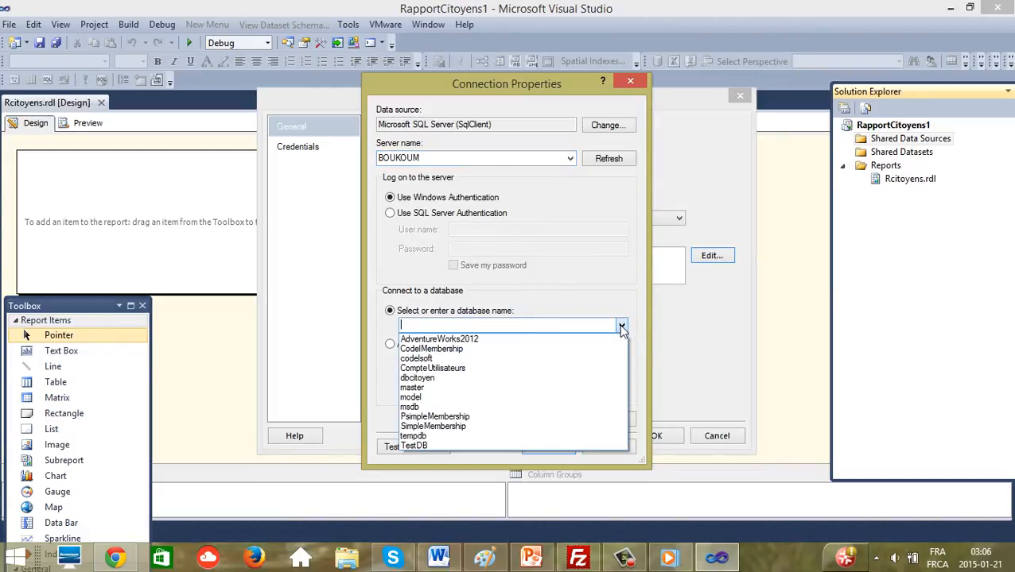
{"action": "left_click", "coordinate": [411, 379]}
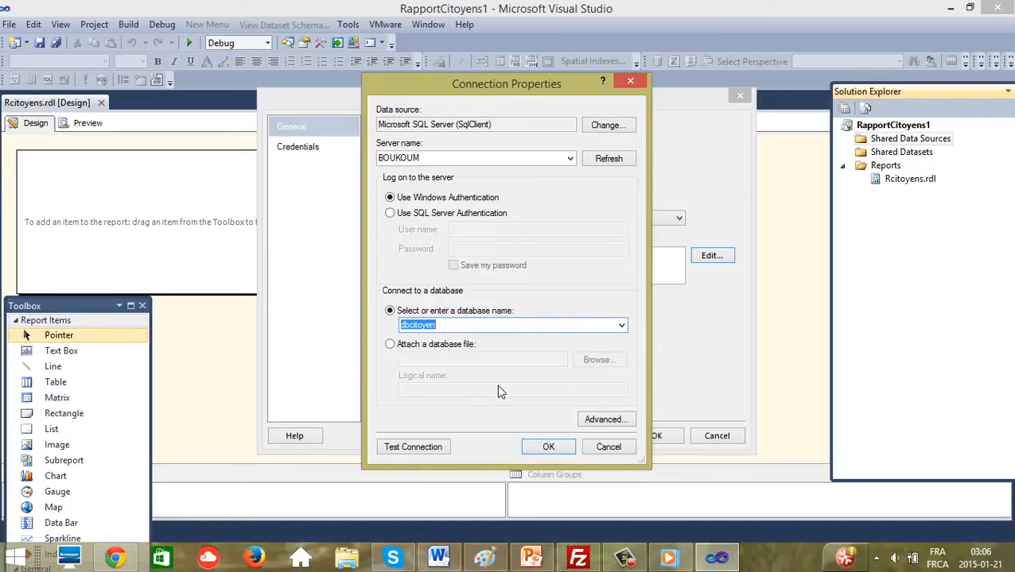
- Test the database connection, then accept the connection settings and create the shared data source
{"action": "left_click", "coordinate": [415, 449]}
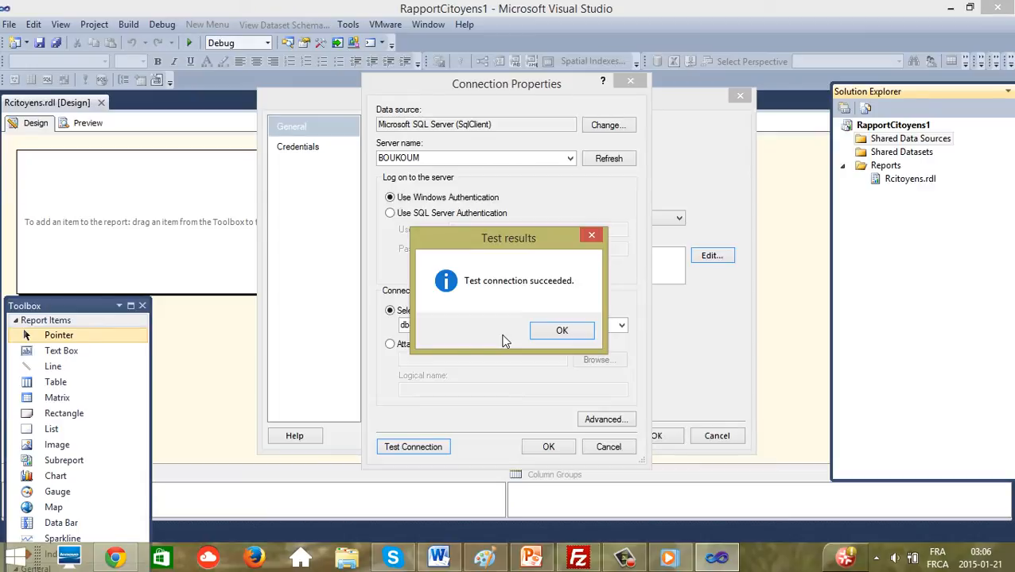
{"action": "left_click", "coordinate": [554, 331]}
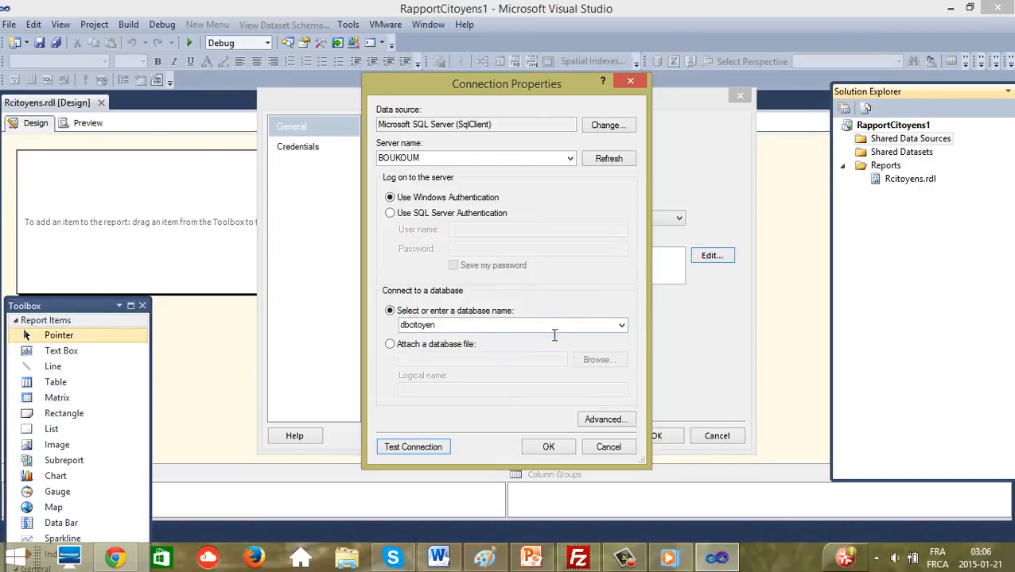
{"action": "left_click", "coordinate": [548, 449]}
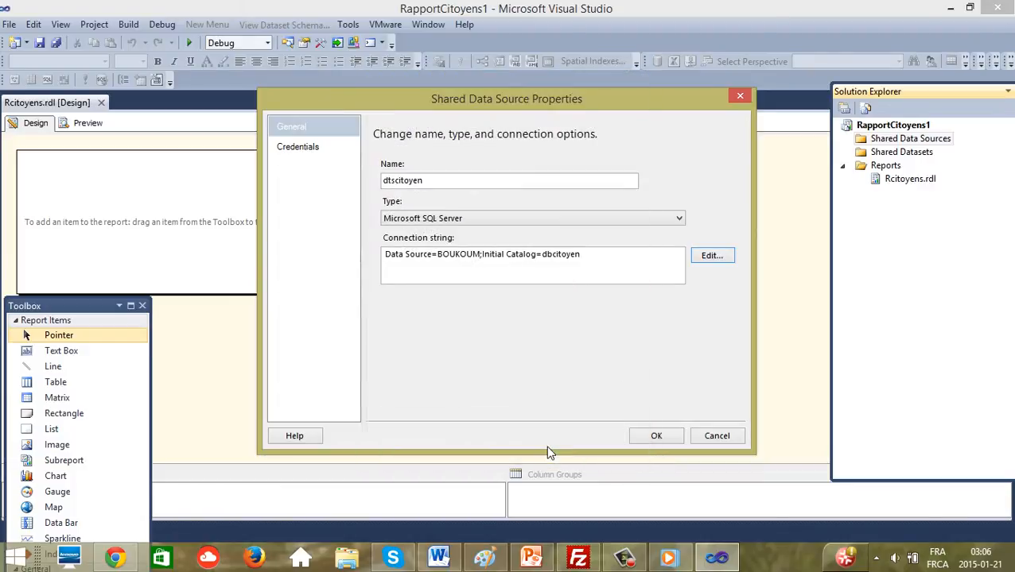
{"action": "left_click", "coordinate": [651, 437]}
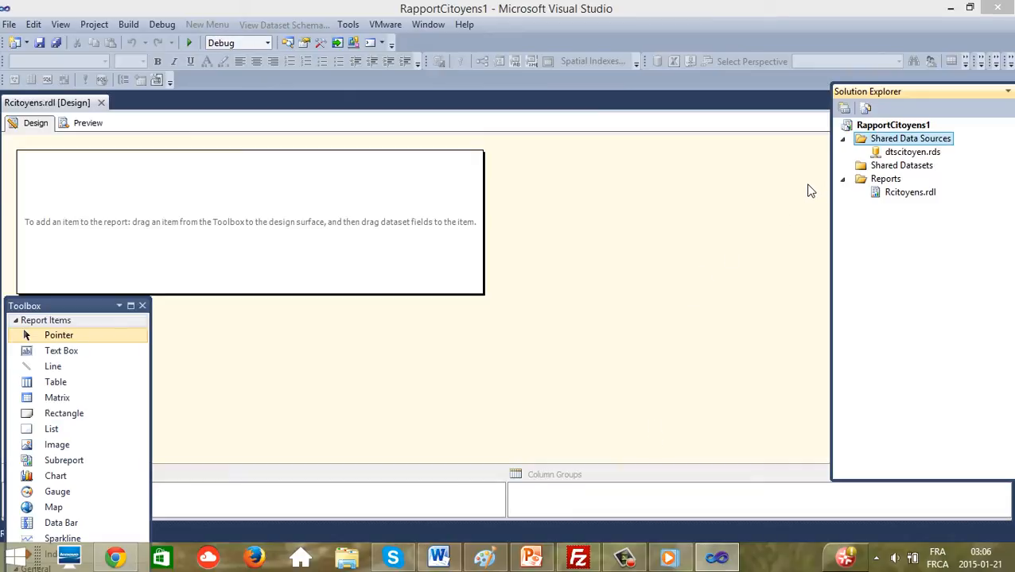
- Add a new item to the Shared Datasets folder using the Dataset template
{"action": "left_click", "coordinate": [903, 166]}
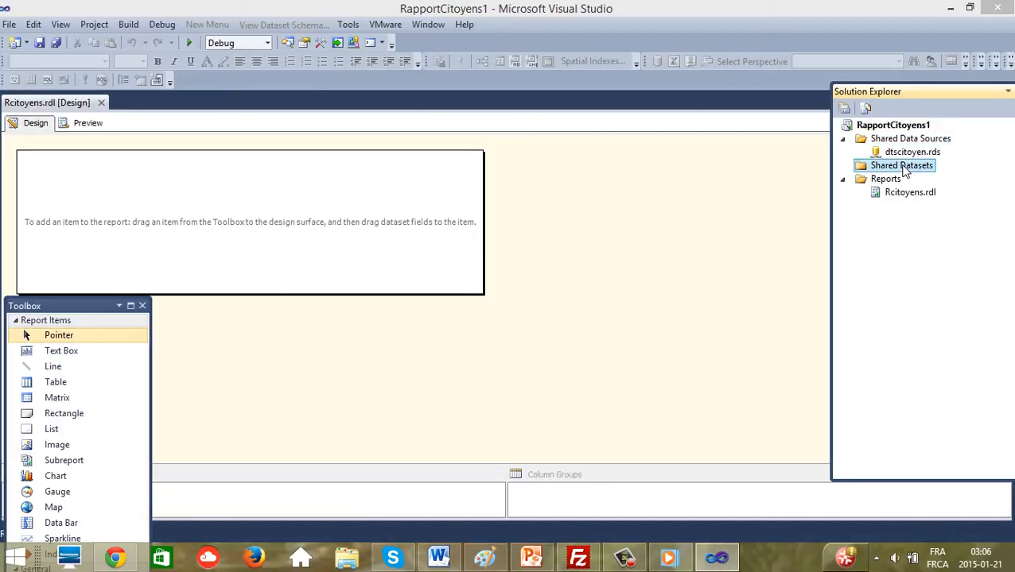
{"action": "right_click", "coordinate": [904, 171]}
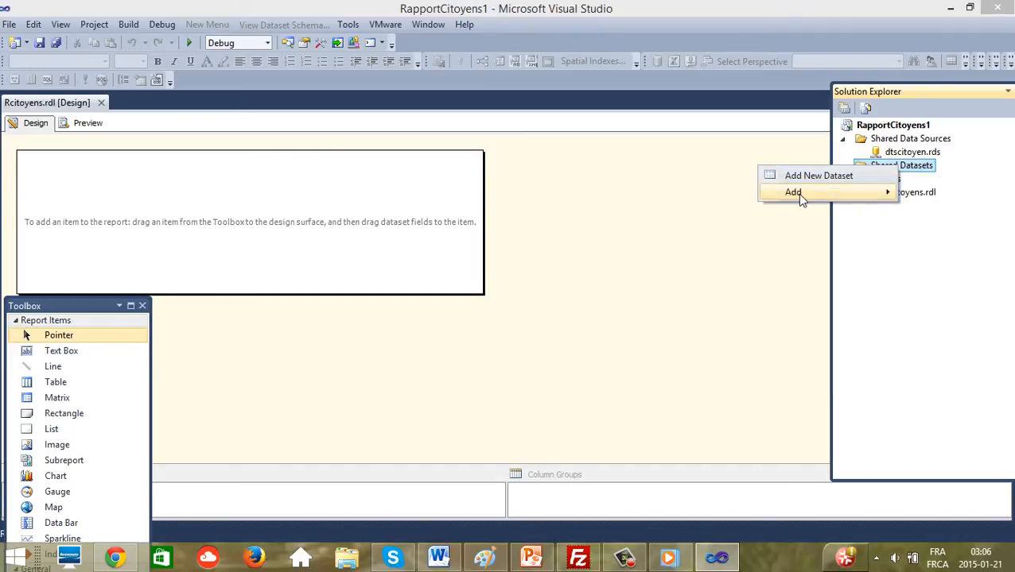
{"action": "mouse_move", "coordinate": [796, 193]}
{"action": "left_click", "coordinate": [620, 195]}
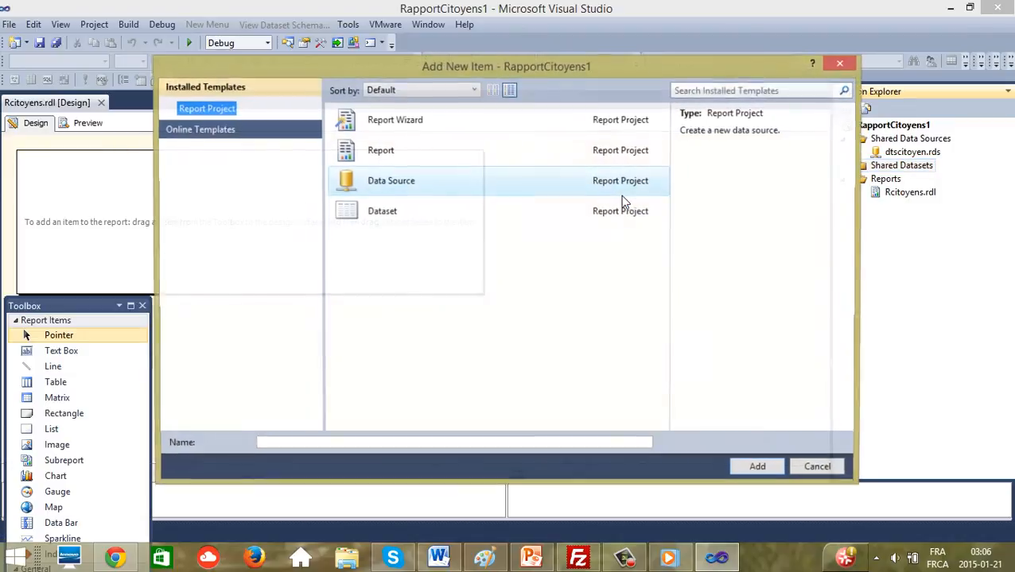
{"action": "left_click", "coordinate": [397, 215]}
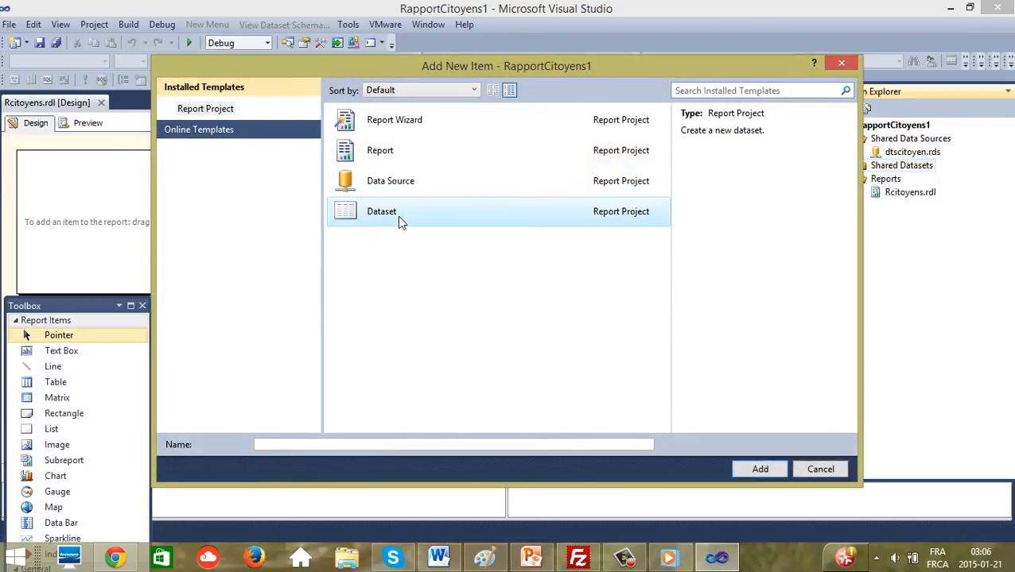
{"action": "left_click", "coordinate": [762, 470]}
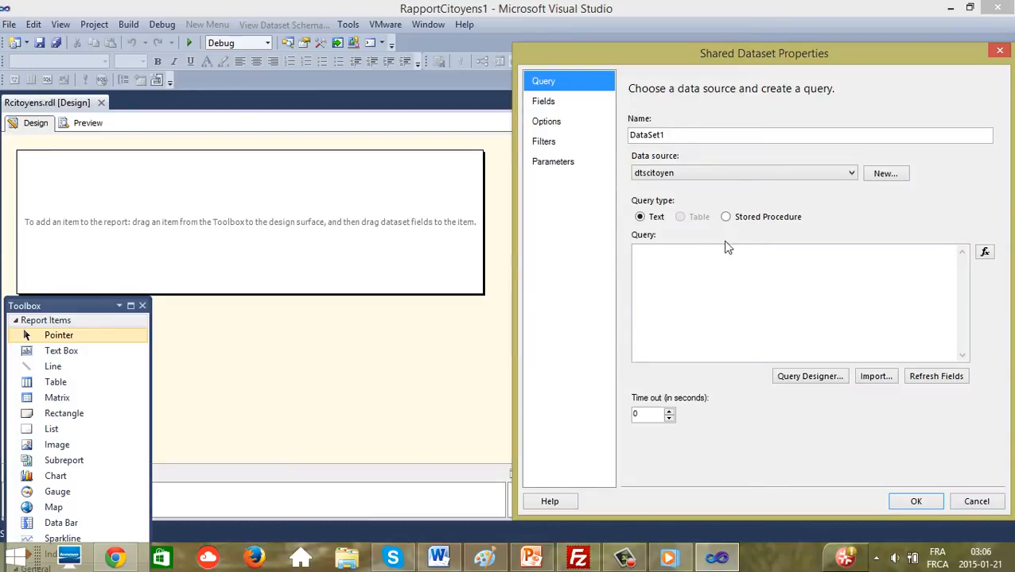
- Name the shared dataset dtsscitoyen and keep dtscitoyen as its data source
{"action": "left_click_drag", "start_coordinate": [672, 138], "coordinate": [563, 121]}
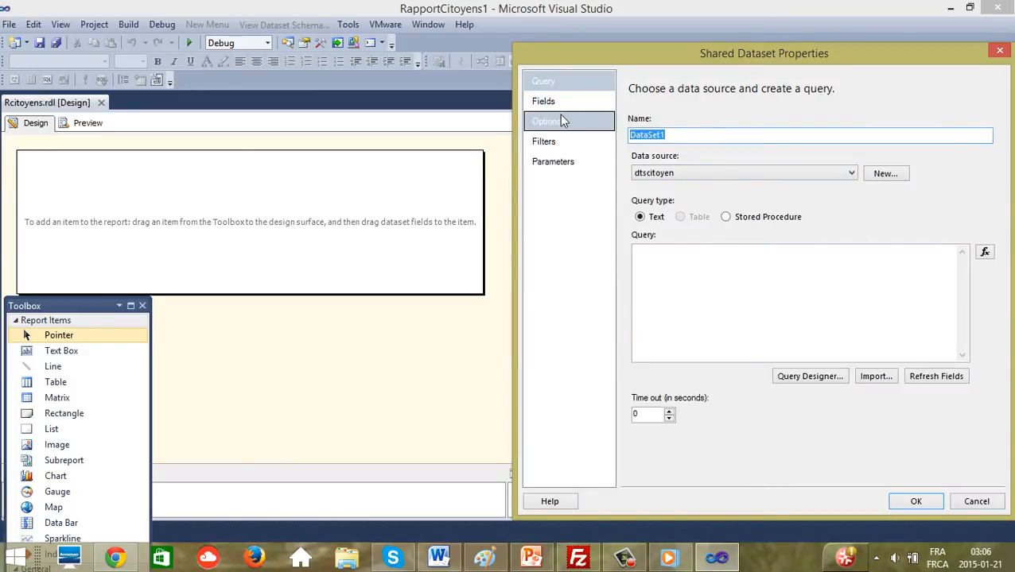
{"action": "type", "text": "d"}
{"action": "type", "text": "ta"}
{"action": "key", "text": "BackSpace"}
{"action": "key", "text": "BackSpace"}
{"action": "type", "text": "tsscitoyen"}
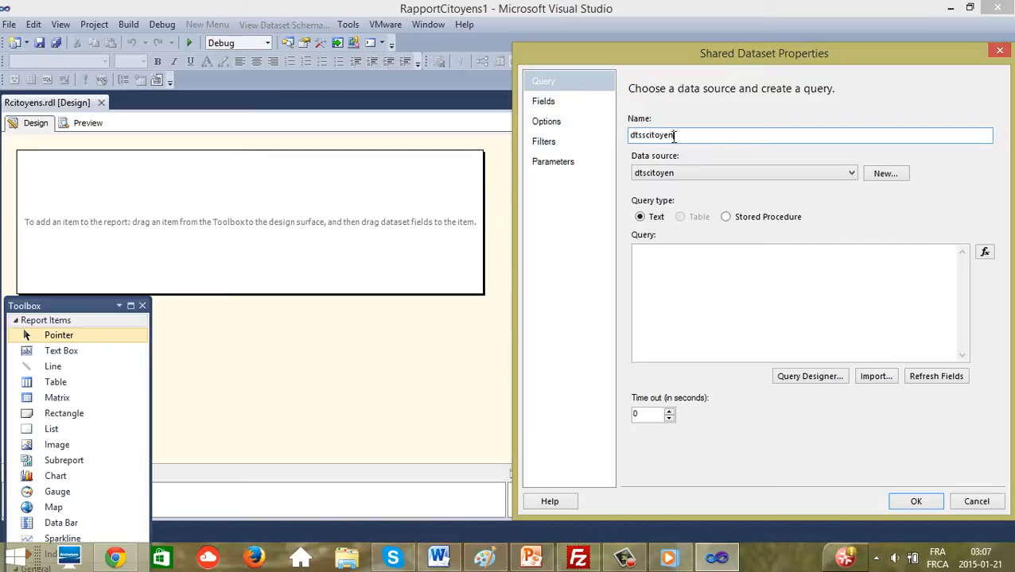
{"action": "left_click", "coordinate": [852, 173]}
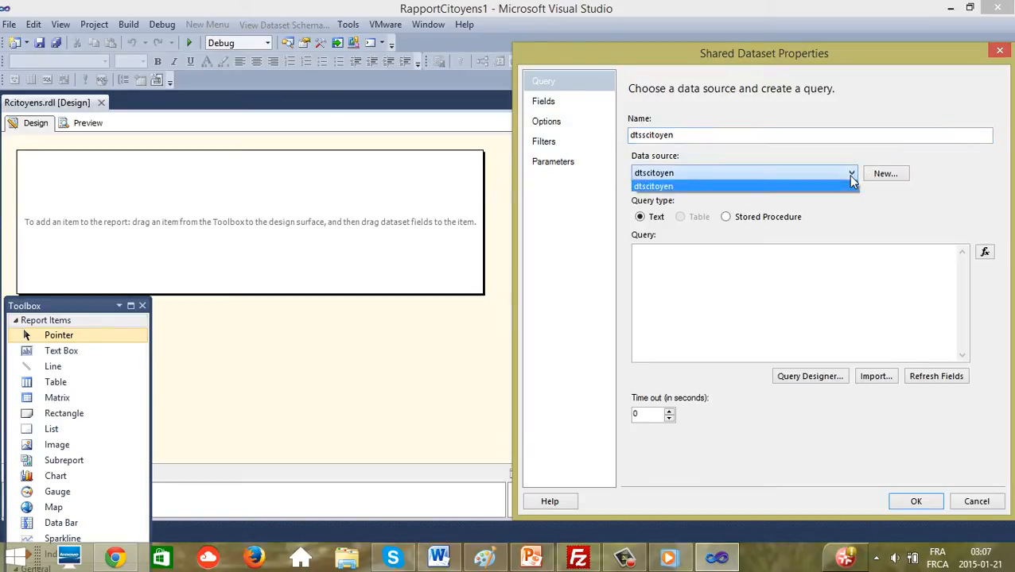
{"action": "left_click", "coordinate": [850, 178]}
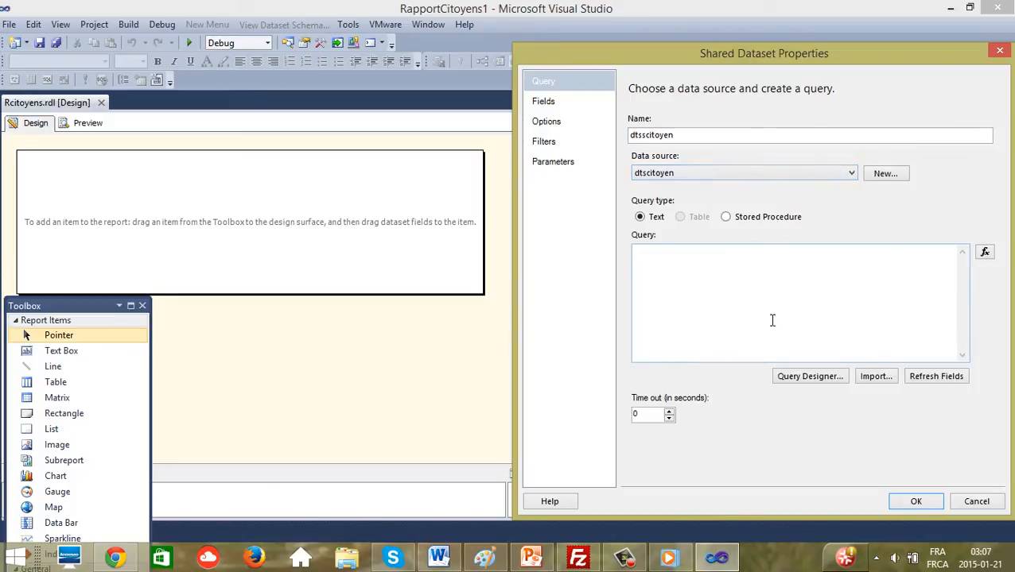
{"action": "left_click", "coordinate": [719, 285]}
{"action": "left_click", "coordinate": [660, 273]}
{"action": "type", "text": "S"}
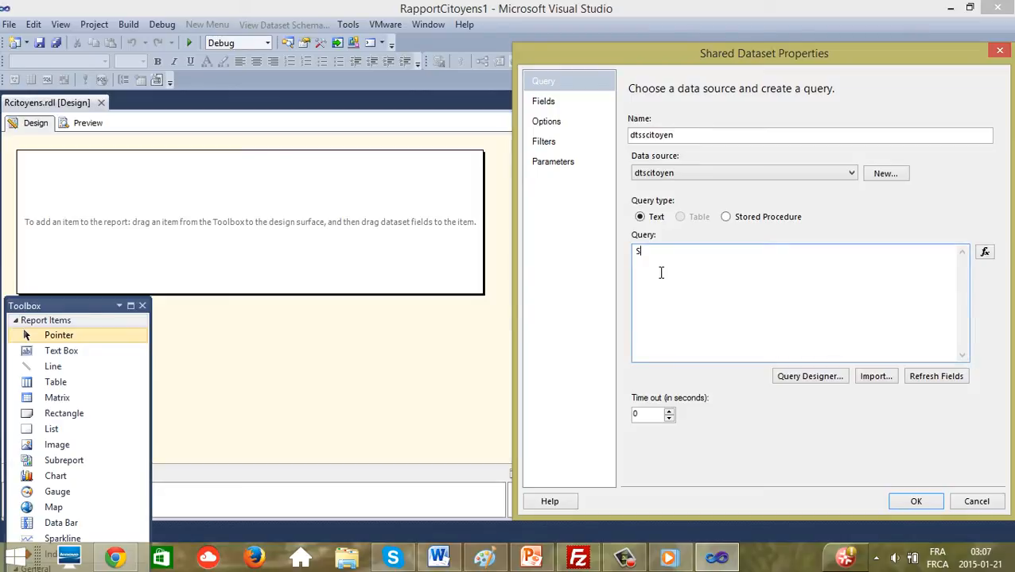
{"action": "type", "text": "ELECT * FROM"}
{"action": "left_click_drag", "start_coordinate": [701, 254], "coordinate": [525, 257]}
{"action": "key", "text": "BackSpace"}
- Open the Query Designer for the dataset and add the Citoyens table to the query
{"action": "left_click", "coordinate": [810, 377]}
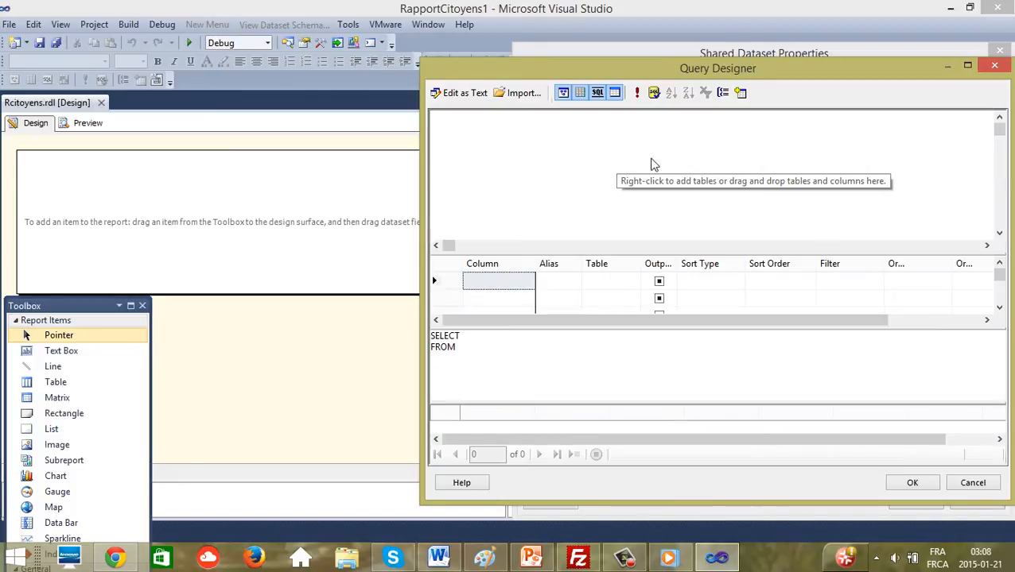
{"action": "right_click", "coordinate": [666, 154]}
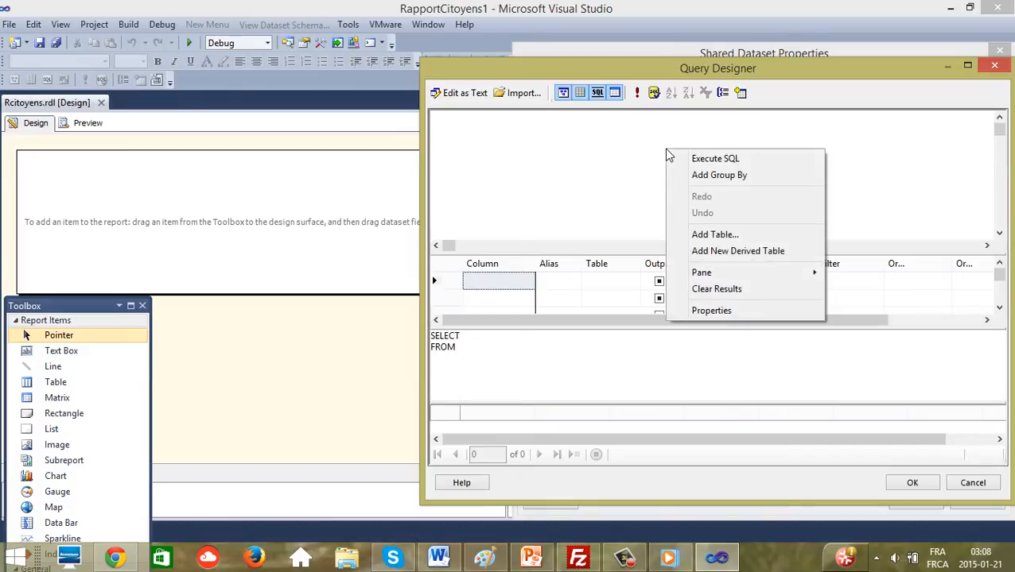
{"action": "left_click", "coordinate": [733, 237]}
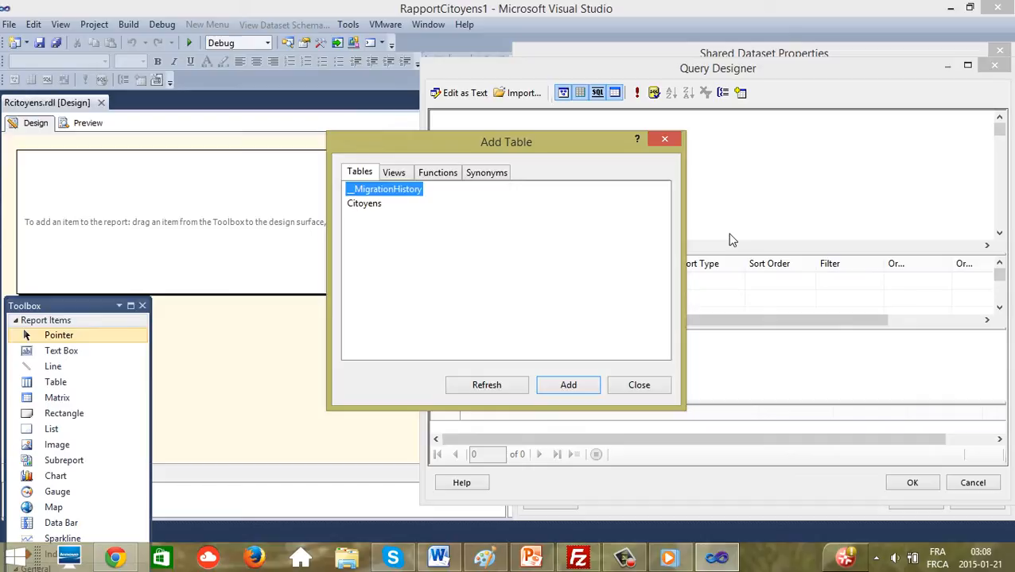
{"action": "left_click", "coordinate": [366, 204]}
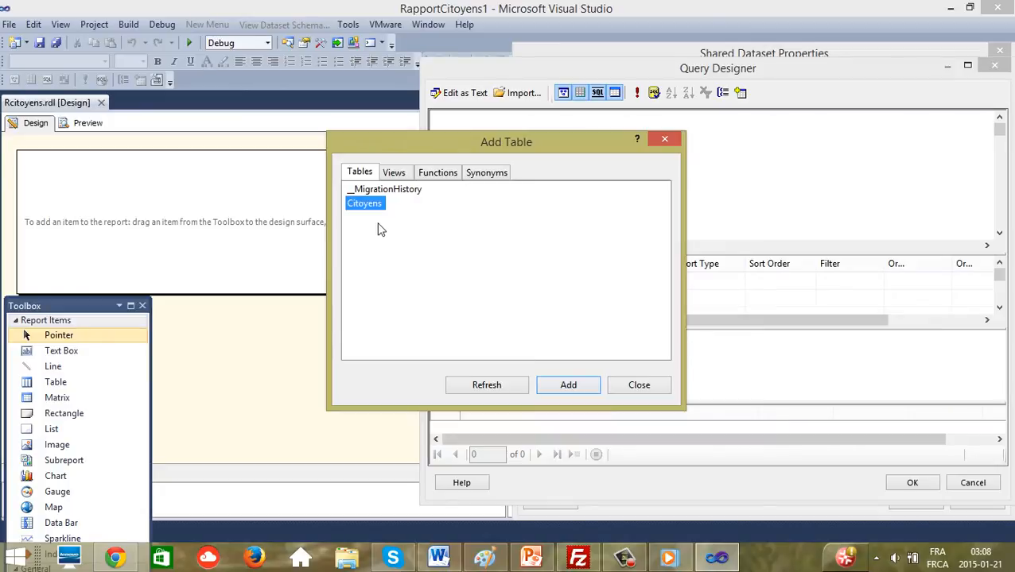
{"action": "left_click", "coordinate": [570, 384]}
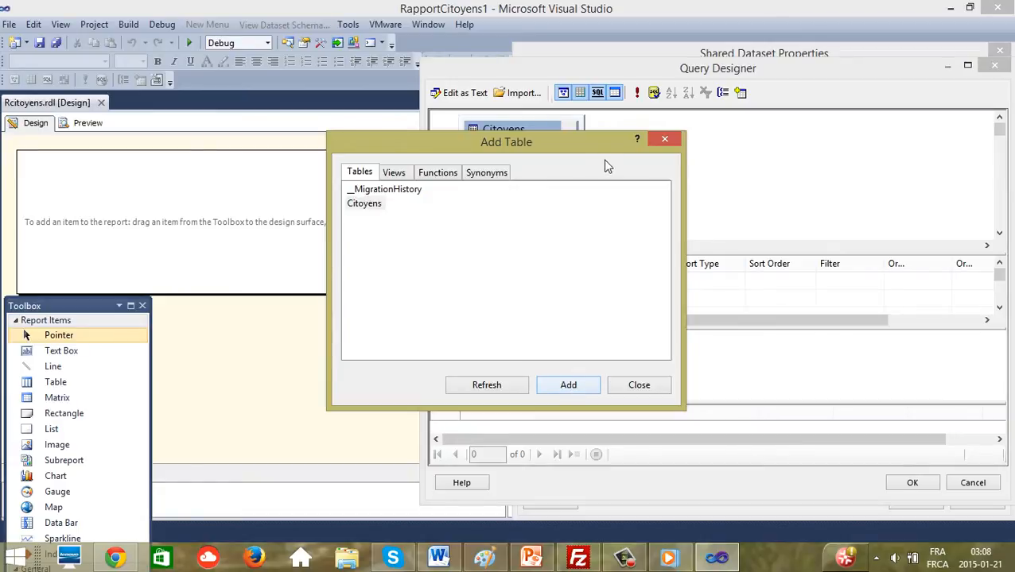
{"action": "left_click", "coordinate": [664, 139]}
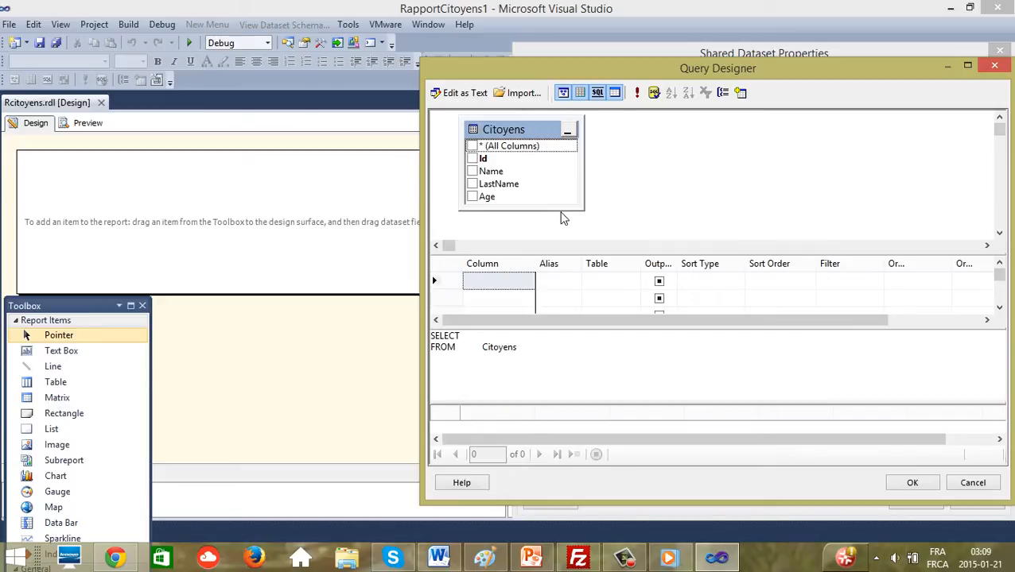
- Include only the Name, LastName and Age columns of Citoyens in the query, and enlarge the column grid to show all three
{"action": "left_click", "coordinate": [473, 147]}
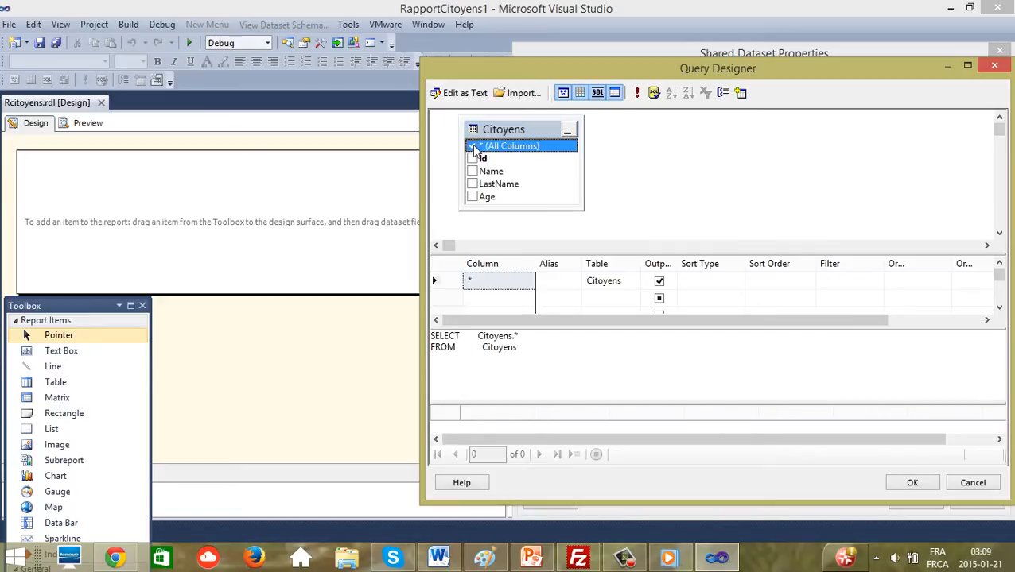
{"action": "left_click", "coordinate": [473, 148]}
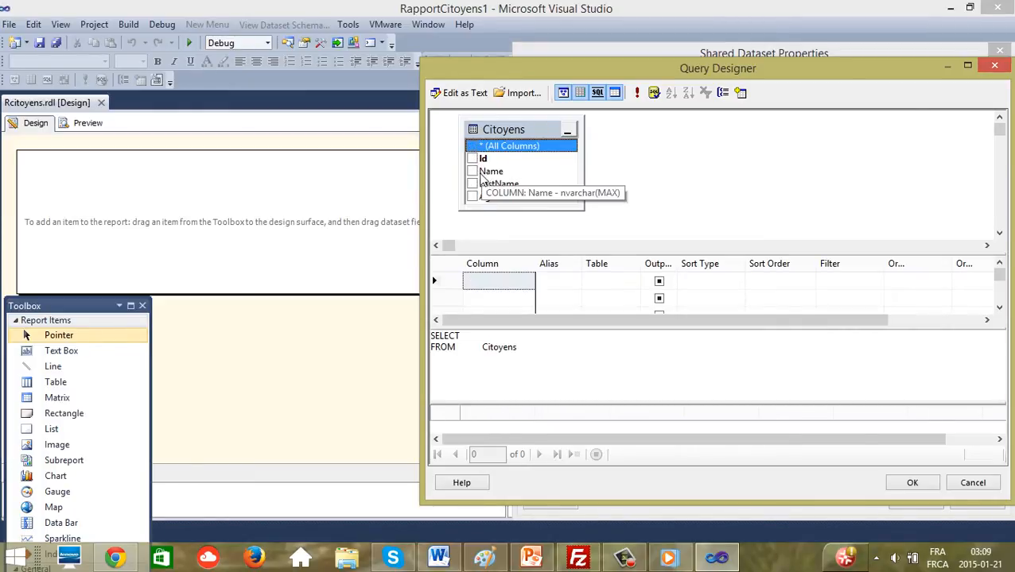
{"action": "left_click", "coordinate": [473, 171]}
{"action": "left_click", "coordinate": [472, 184]}
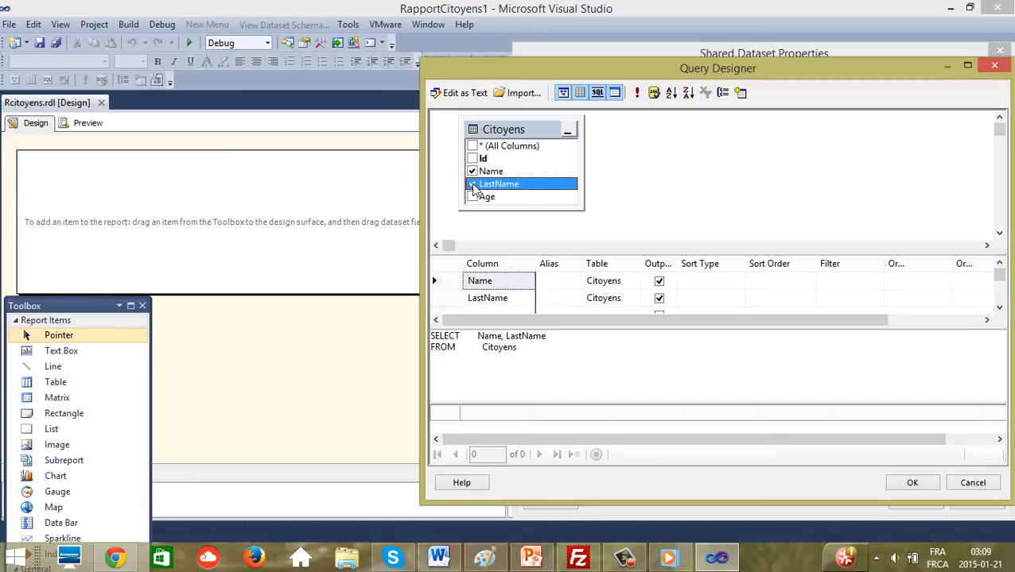
{"action": "left_click", "coordinate": [473, 197]}
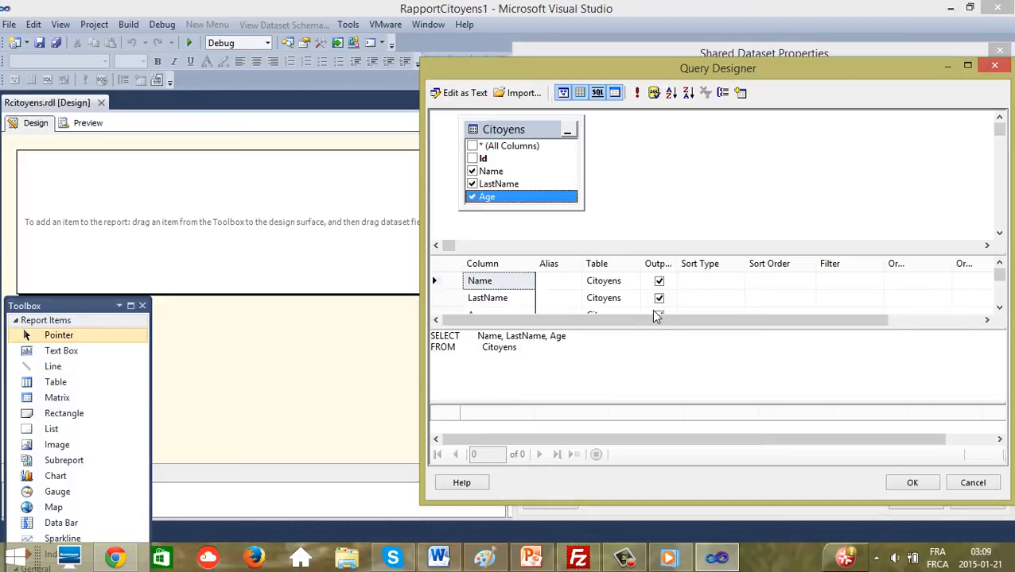
{"action": "left_click_drag", "start_coordinate": [692, 340], "coordinate": [695, 366]}
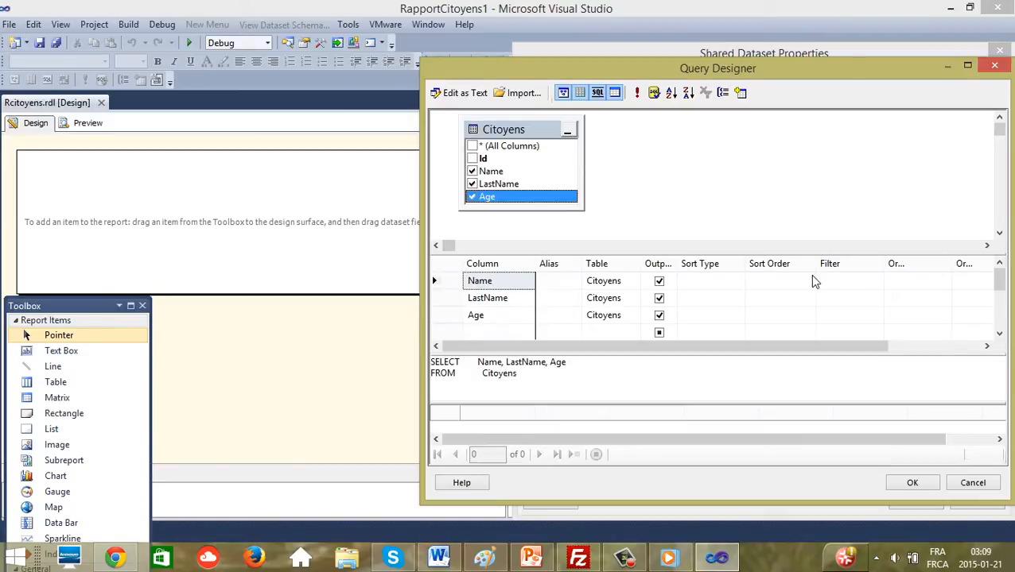
{"action": "left_click", "coordinate": [781, 266]}
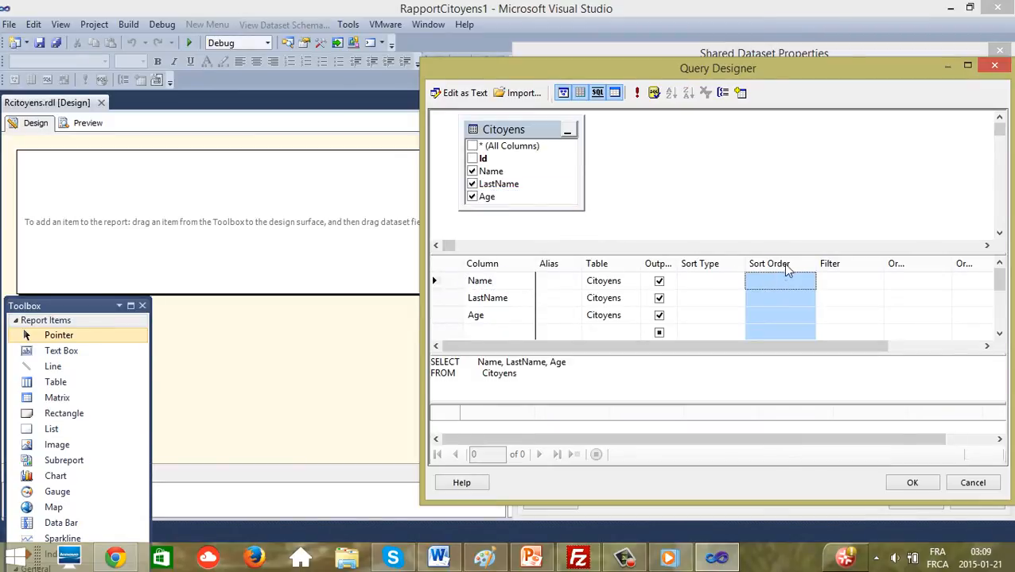
- Examine the Sort Type, Sort Order, Filter and Or columns of the query grid and the available sort options for Name
{"action": "left_click", "coordinate": [717, 269]}
{"action": "left_click_drag", "start_coordinate": [719, 273], "coordinate": [757, 274]}
{"action": "left_click", "coordinate": [777, 283]}
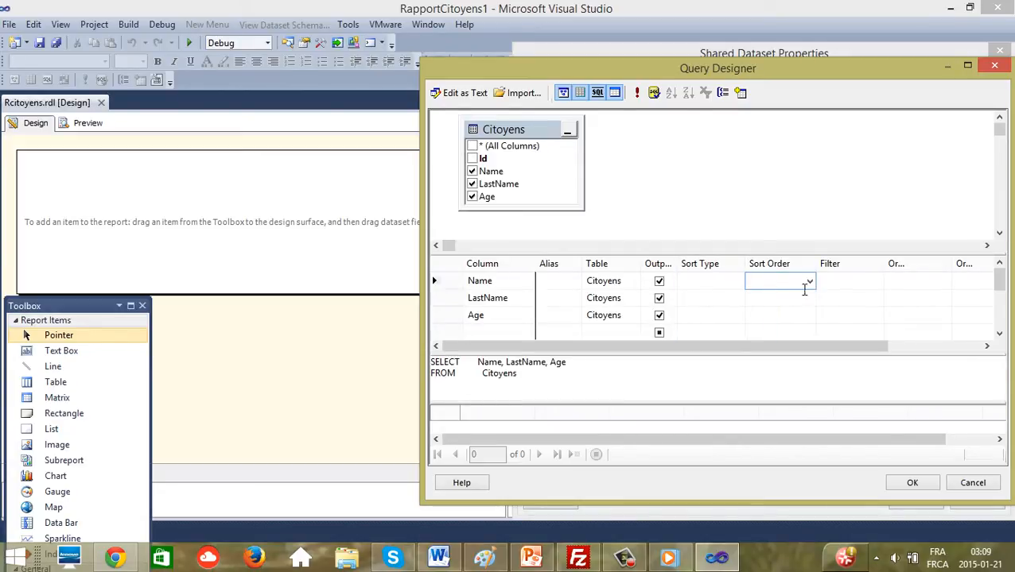
{"action": "left_click", "coordinate": [808, 282]}
{"action": "left_click", "coordinate": [809, 282]}
{"action": "left_click", "coordinate": [715, 266]}
{"action": "left_click", "coordinate": [733, 281]}
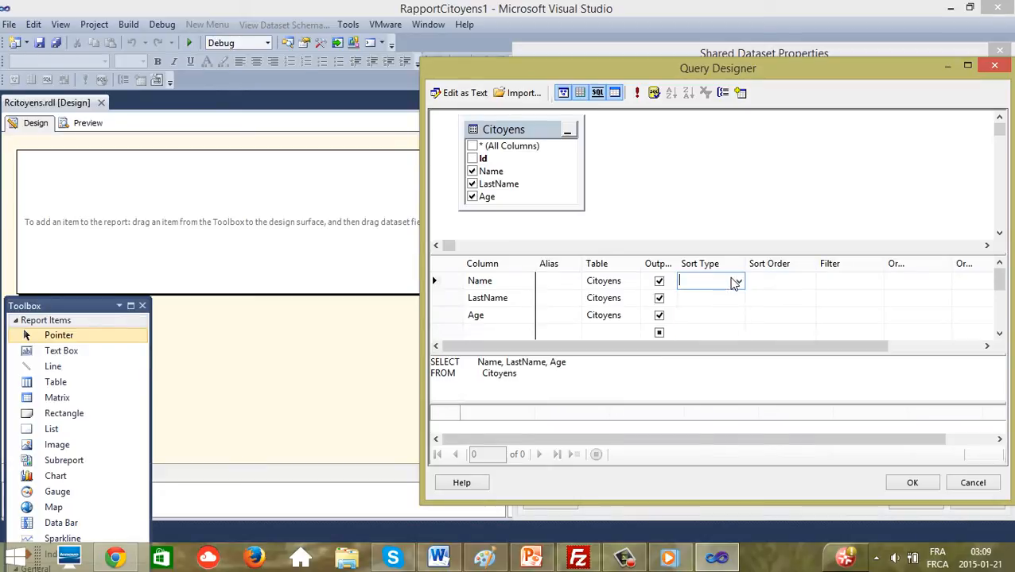
{"action": "left_click", "coordinate": [737, 283]}
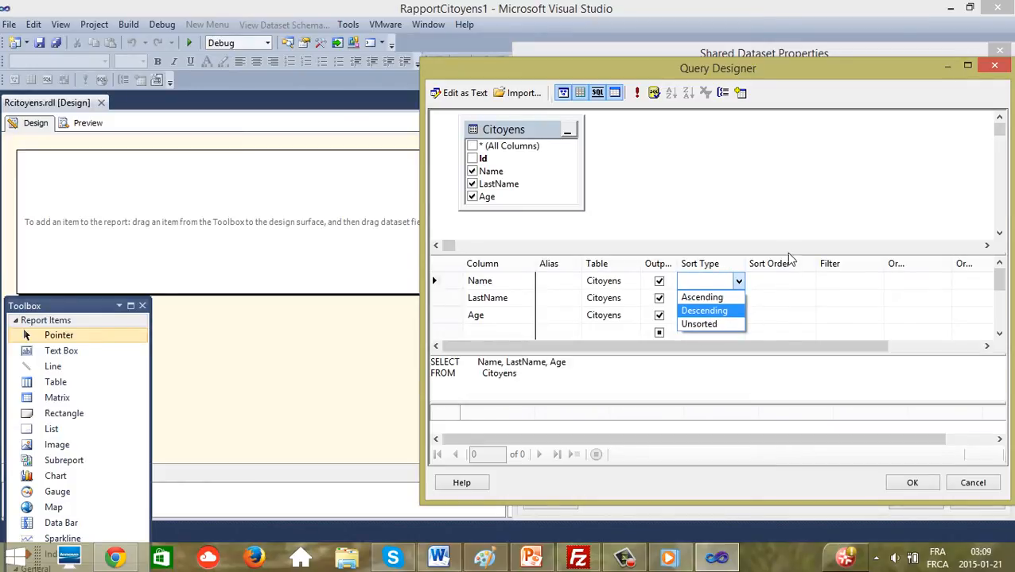
{"action": "left_click", "coordinate": [839, 263]}
{"action": "left_click", "coordinate": [836, 264]}
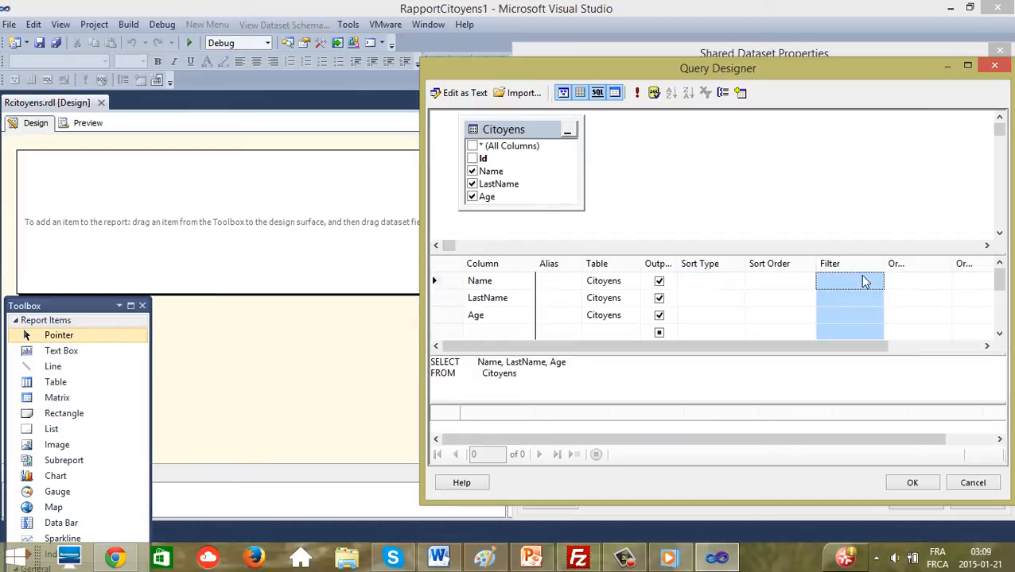
{"action": "left_click", "coordinate": [870, 283]}
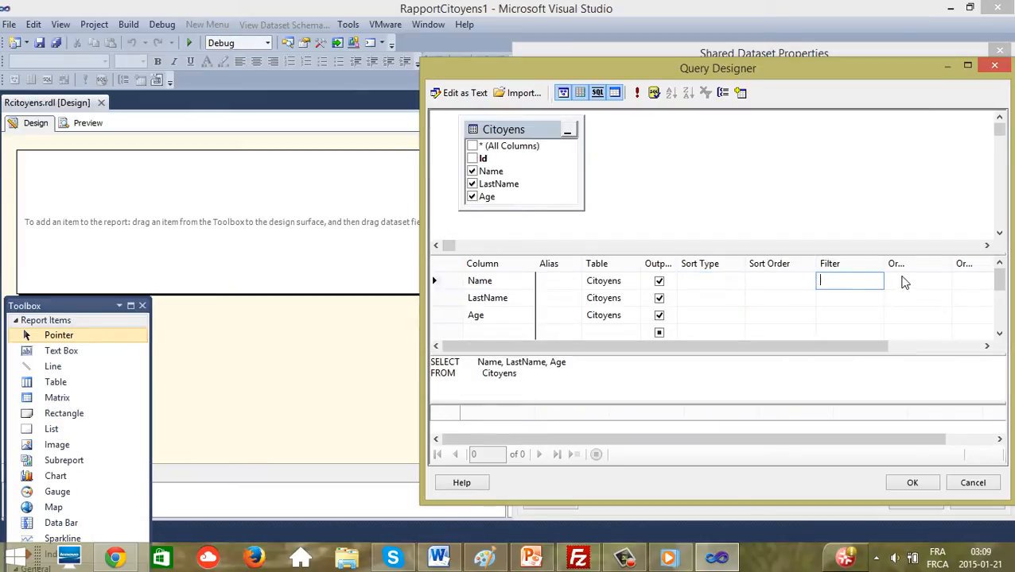
{"action": "left_click", "coordinate": [901, 266]}
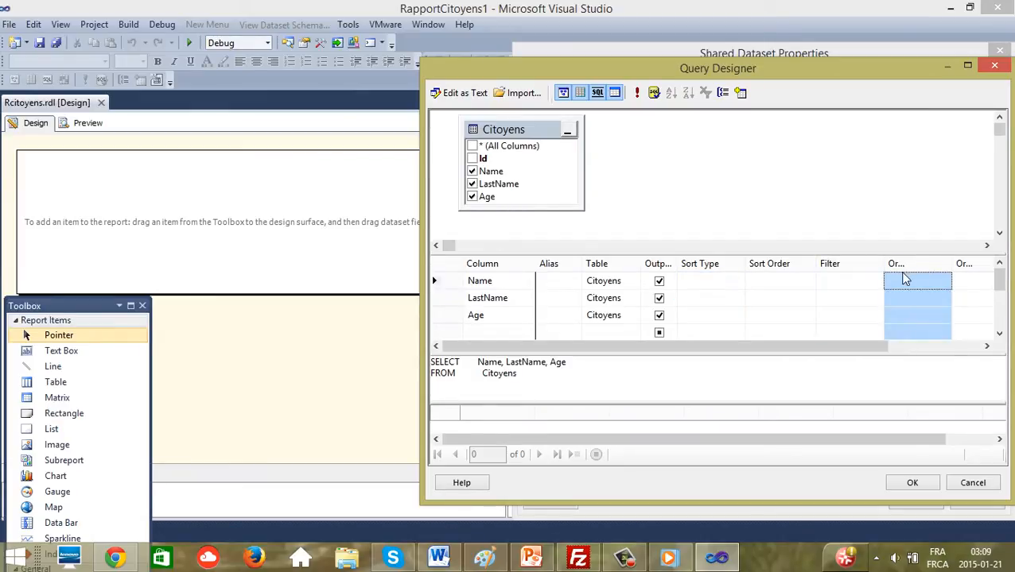
{"action": "left_click", "coordinate": [878, 280]}
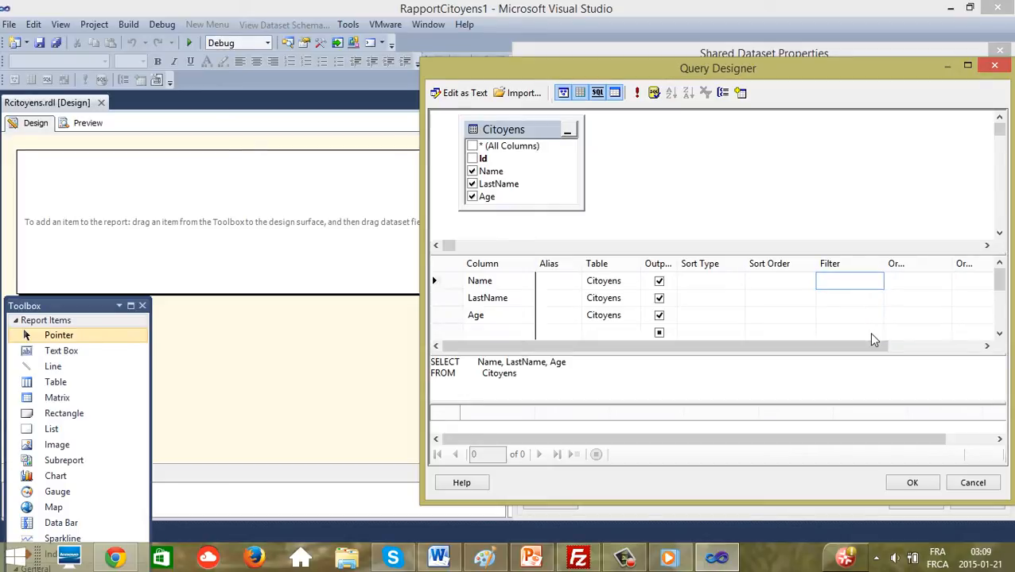
{"action": "left_click_drag", "start_coordinate": [878, 346], "coordinate": [761, 362]}
- Set the sort type of the Name column to Ascending in the query
{"action": "left_click", "coordinate": [707, 266]}
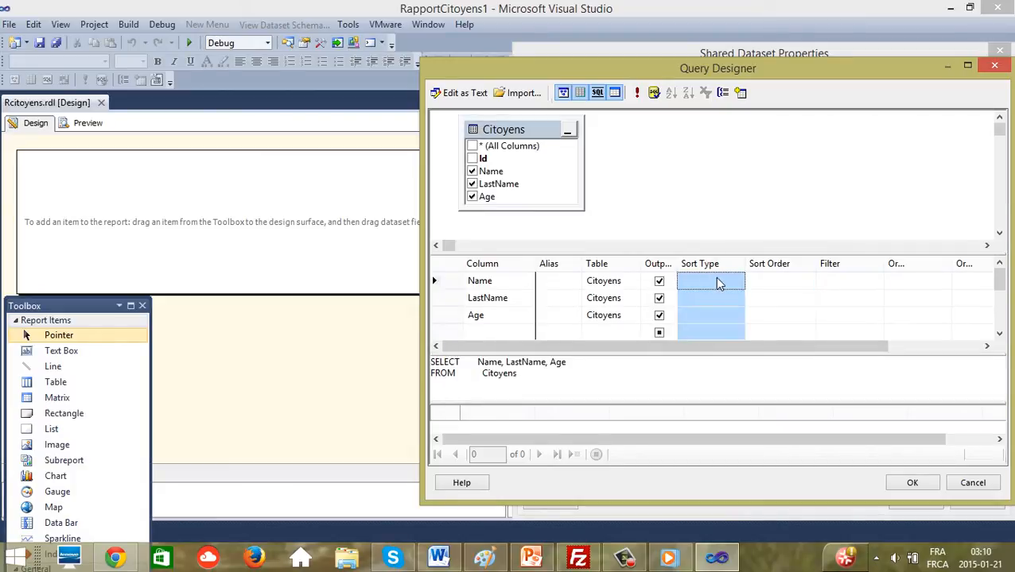
{"action": "left_click", "coordinate": [723, 284]}
{"action": "left_click", "coordinate": [738, 283]}
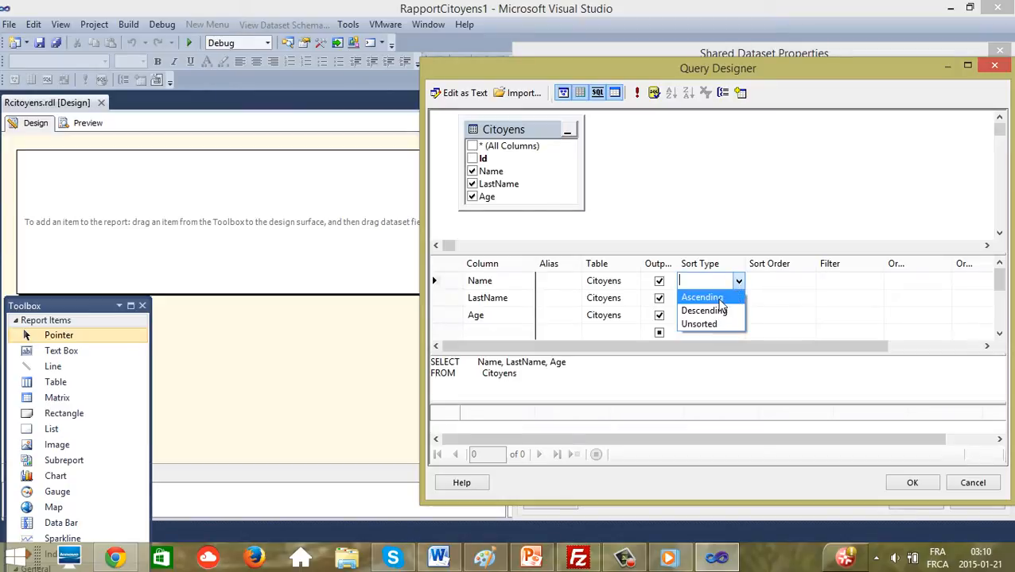
{"action": "left_click", "coordinate": [703, 298]}
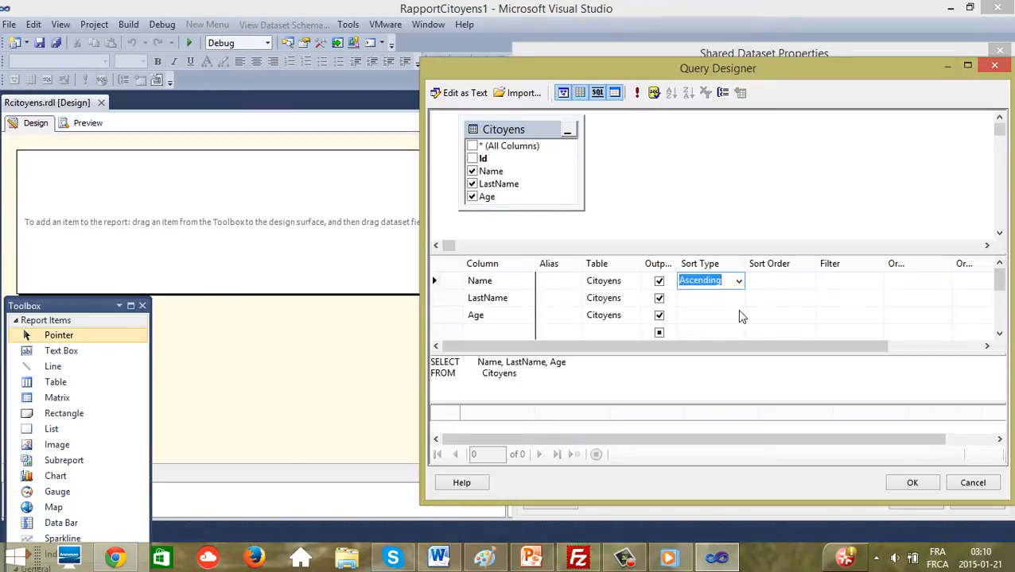
{"action": "left_click", "coordinate": [746, 315]}
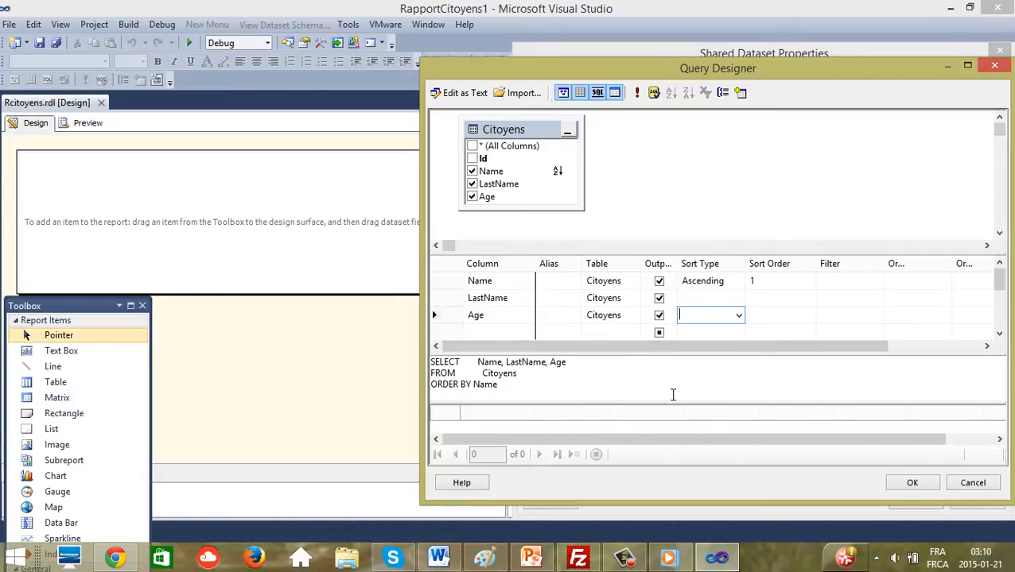
- Run the query with enlarged SQL and results panes, and save it in the shared dataset
{"action": "left_click_drag", "start_coordinate": [649, 354], "coordinate": [633, 314]}
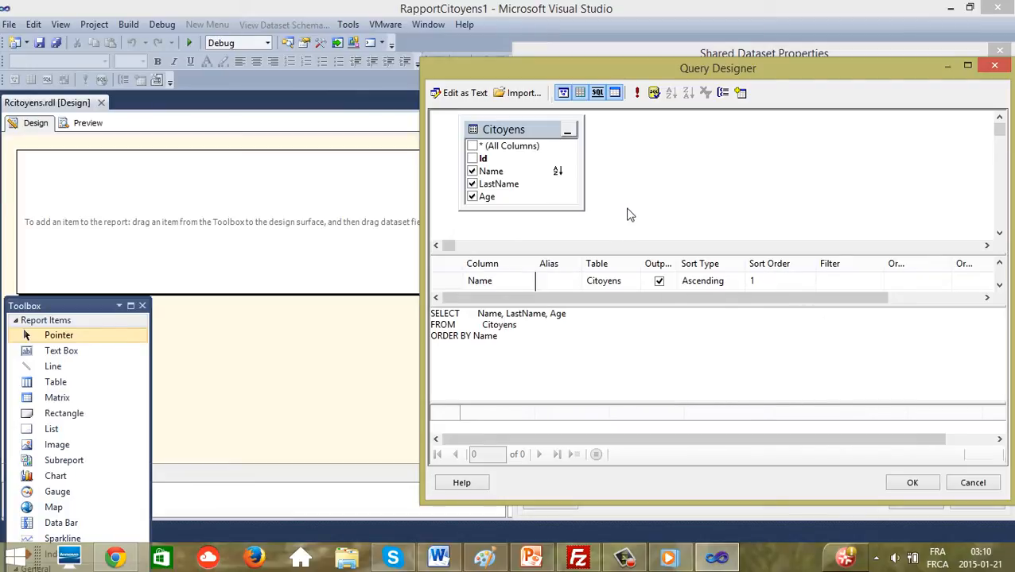
{"action": "left_click", "coordinate": [638, 96]}
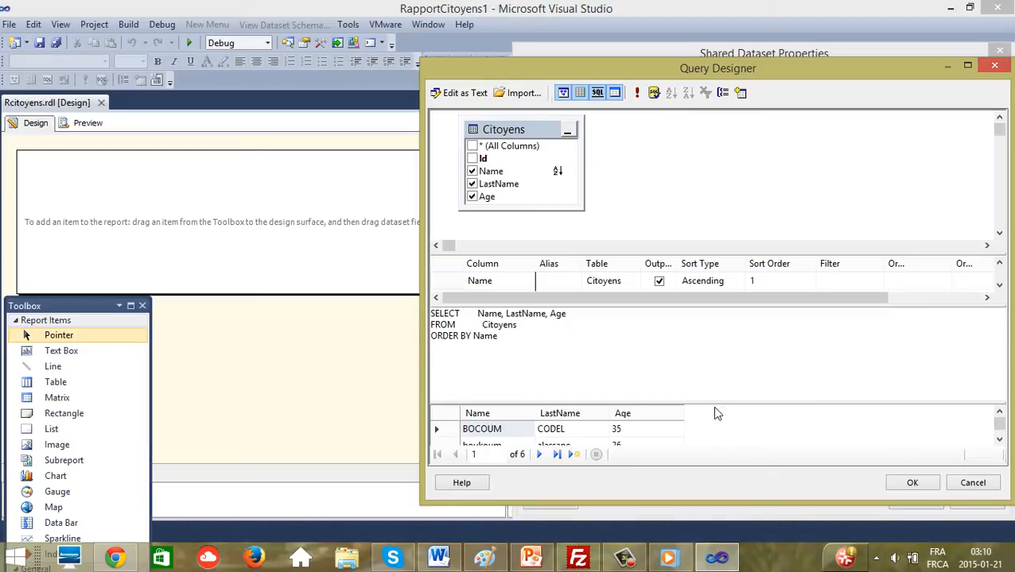
{"action": "left_click_drag", "start_coordinate": [711, 410], "coordinate": [703, 358]}
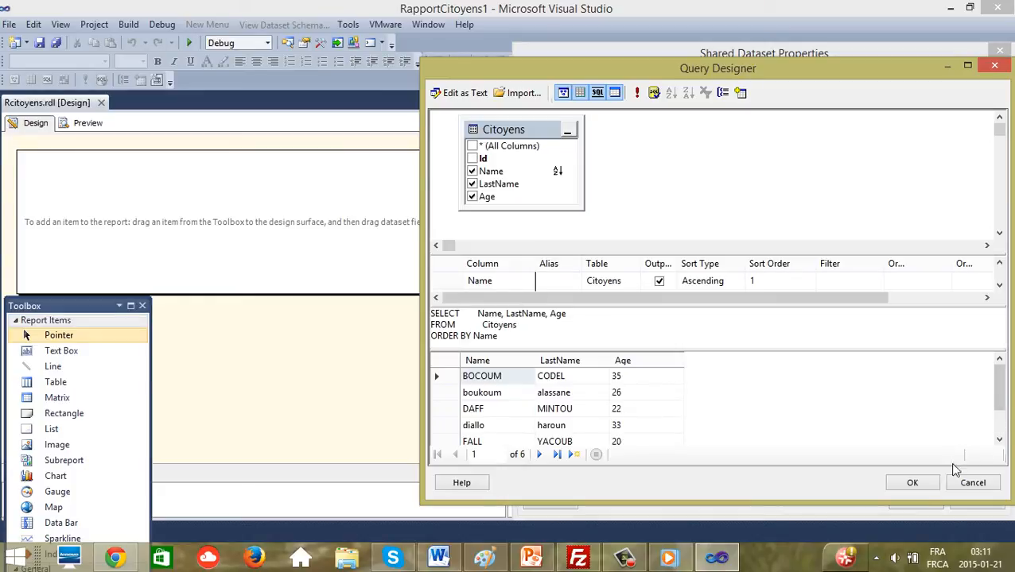
{"action": "left_click", "coordinate": [914, 487]}
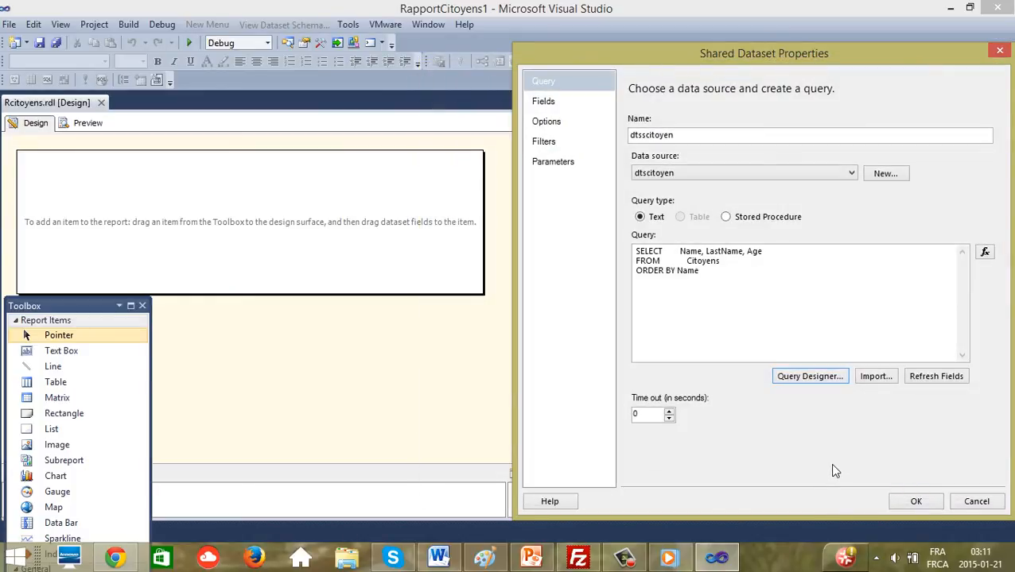
{"action": "left_click", "coordinate": [911, 507]}
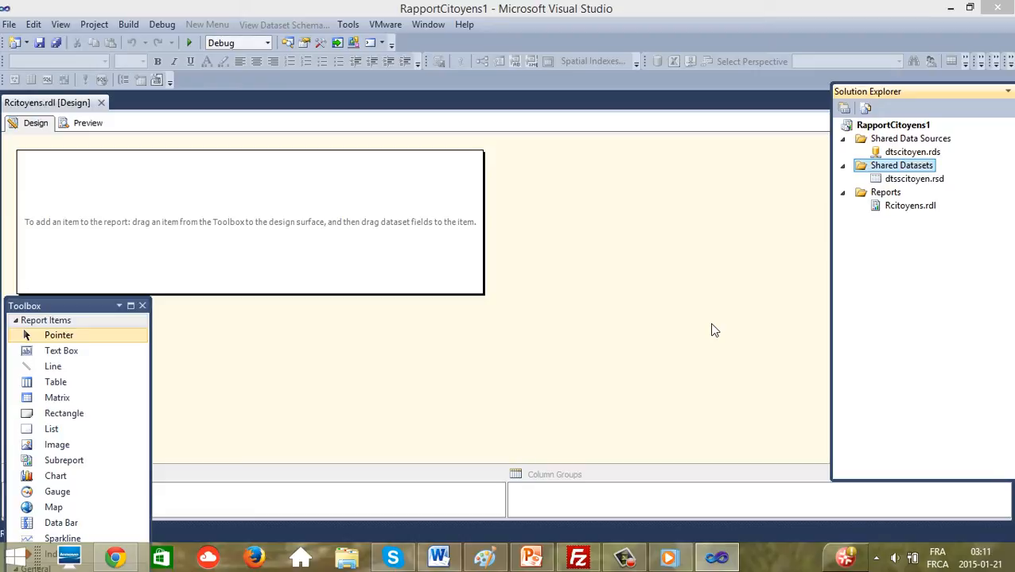
{"action": "left_click", "coordinate": [65, 28]}
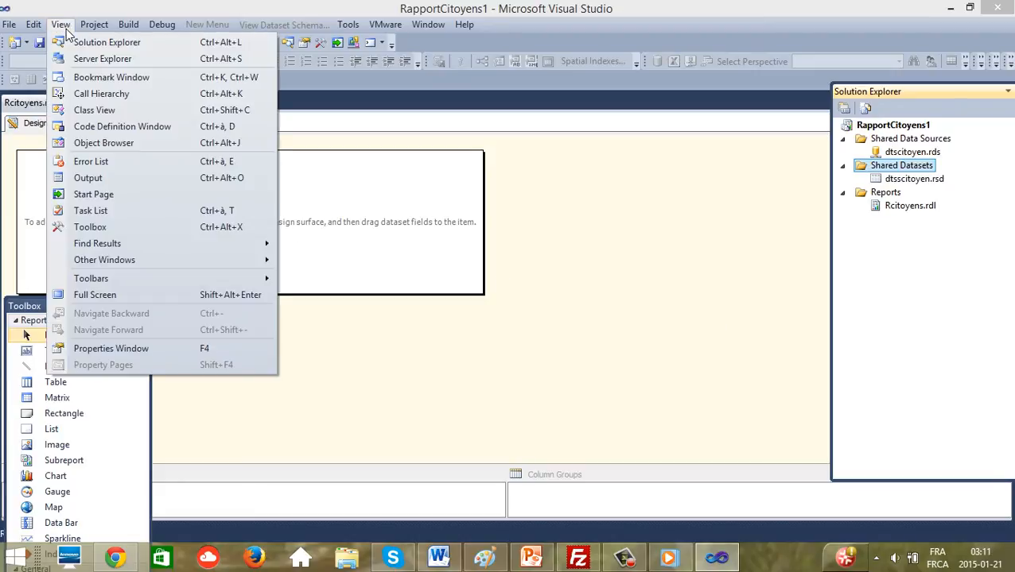
{"action": "left_click", "coordinate": [870, 130]}
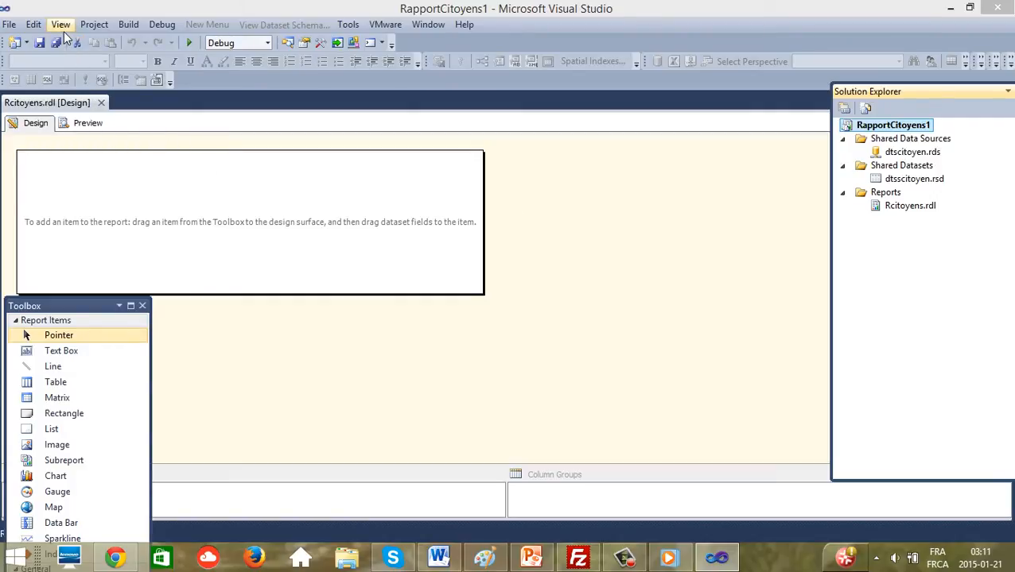
{"action": "left_click", "coordinate": [64, 26]}
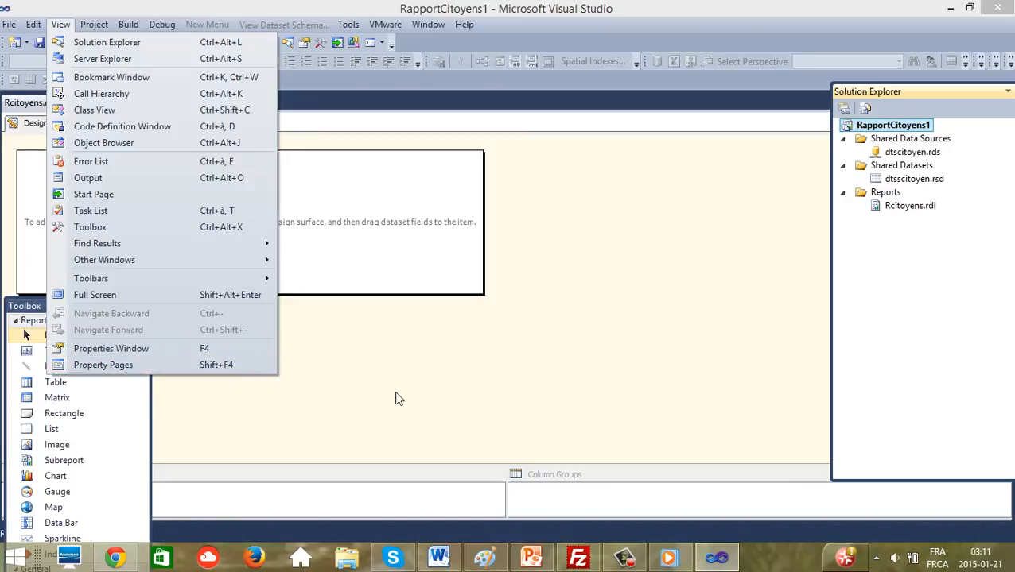
{"action": "key", "text": "Escape"}
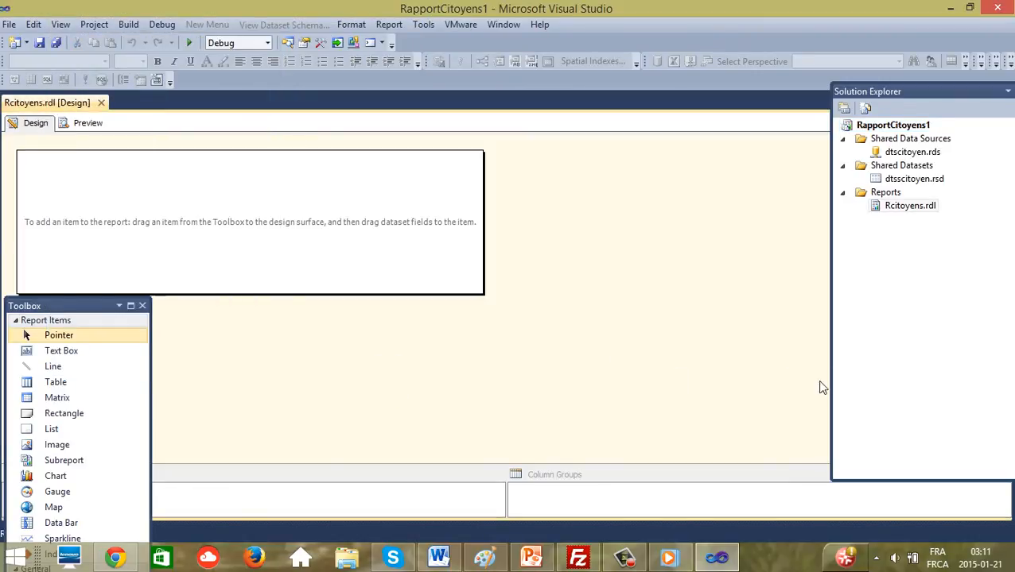
{"action": "left_click", "coordinate": [881, 387]}
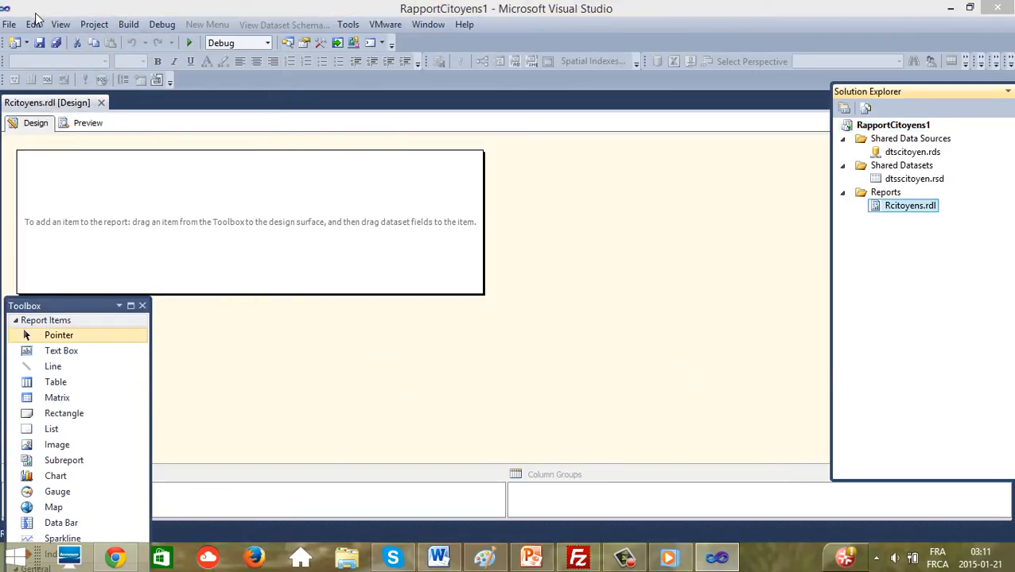
{"action": "left_click", "coordinate": [61, 25]}
{"action": "mouse_move", "coordinate": [93, 25]}
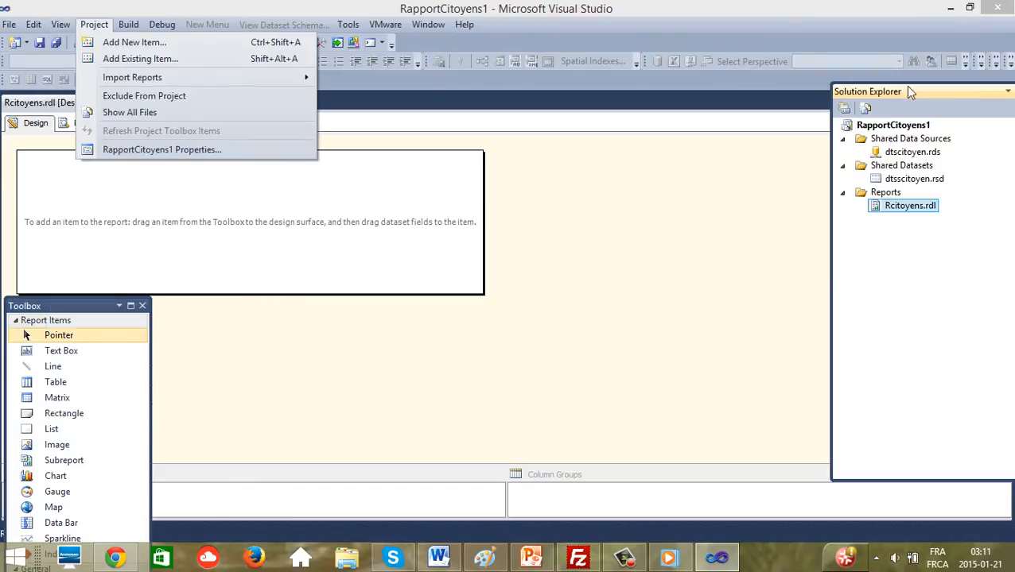
{"action": "left_click", "coordinate": [884, 170]}
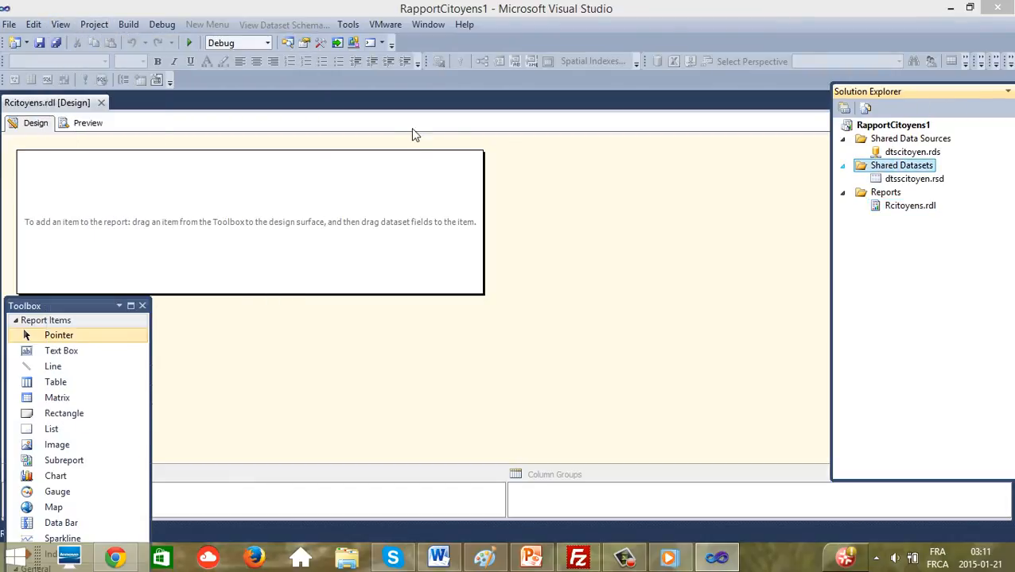
{"action": "left_click", "coordinate": [61, 25]}
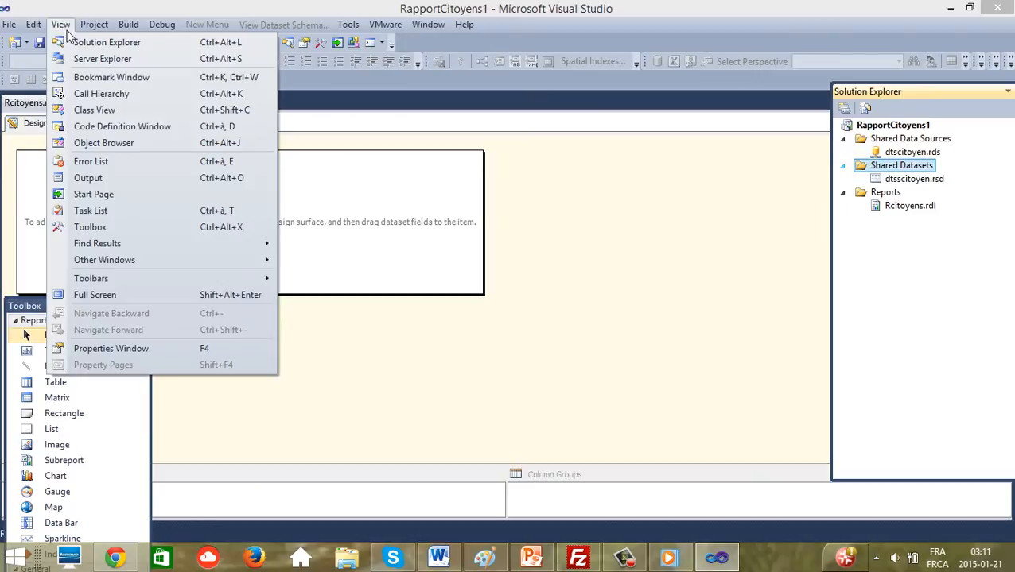
- Show the Report Data window for the Rcitoyens report and place it below the project items of Solution Explorer
{"action": "left_click", "coordinate": [502, 348]}
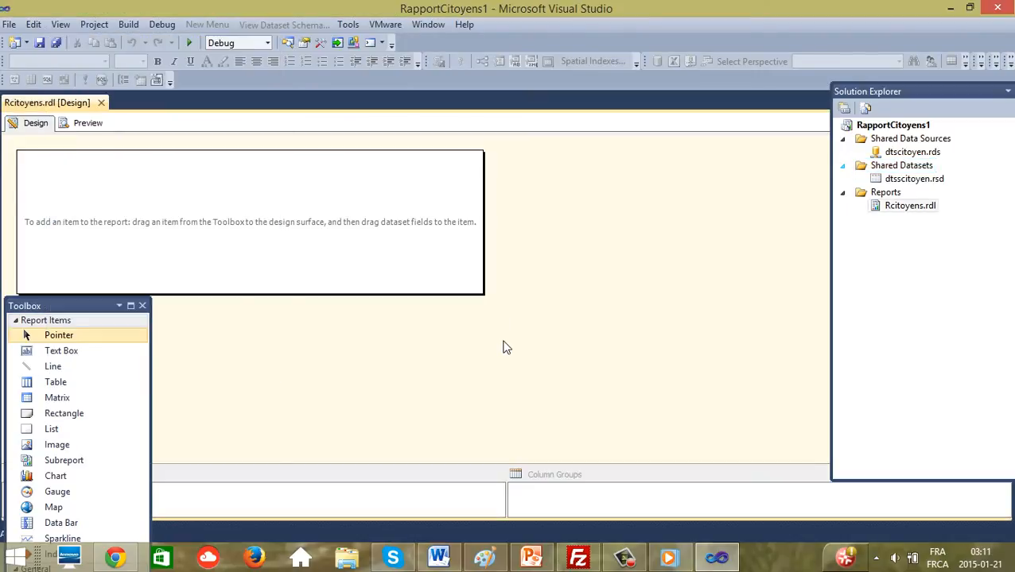
{"action": "key", "text": "ctrl+alt+d"}
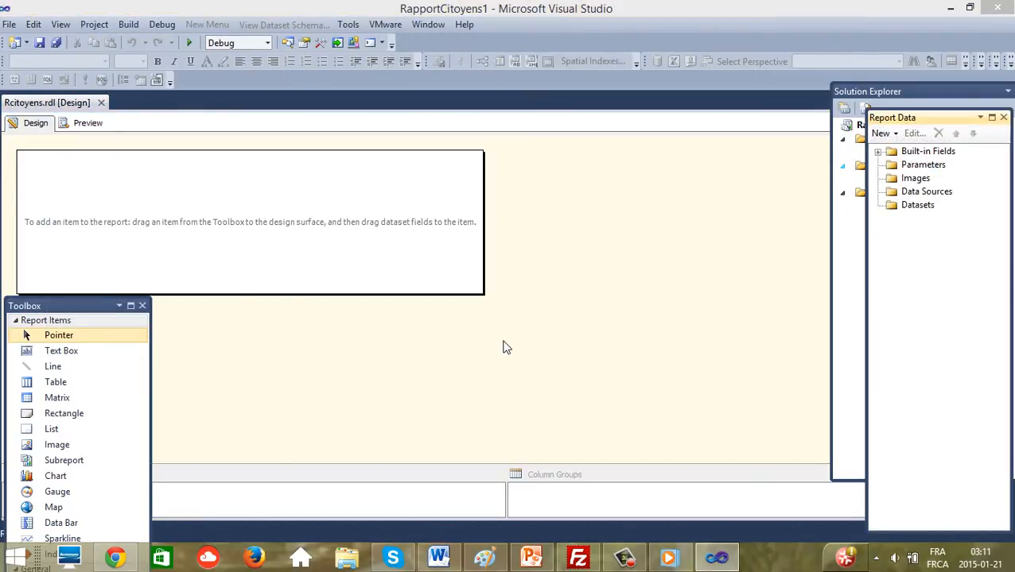
{"action": "left_click", "coordinate": [61, 25]}
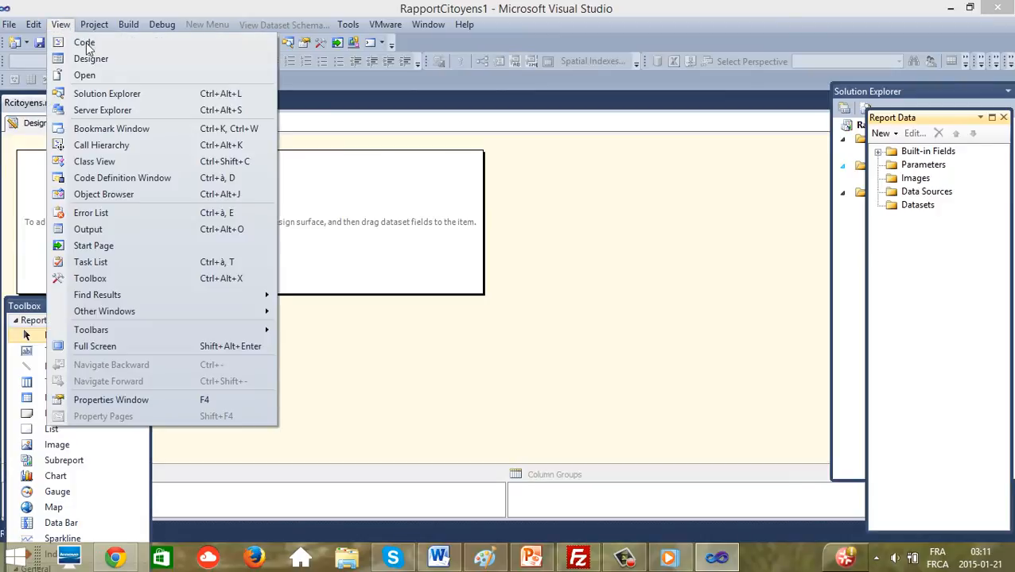
{"action": "left_click", "coordinate": [624, 369]}
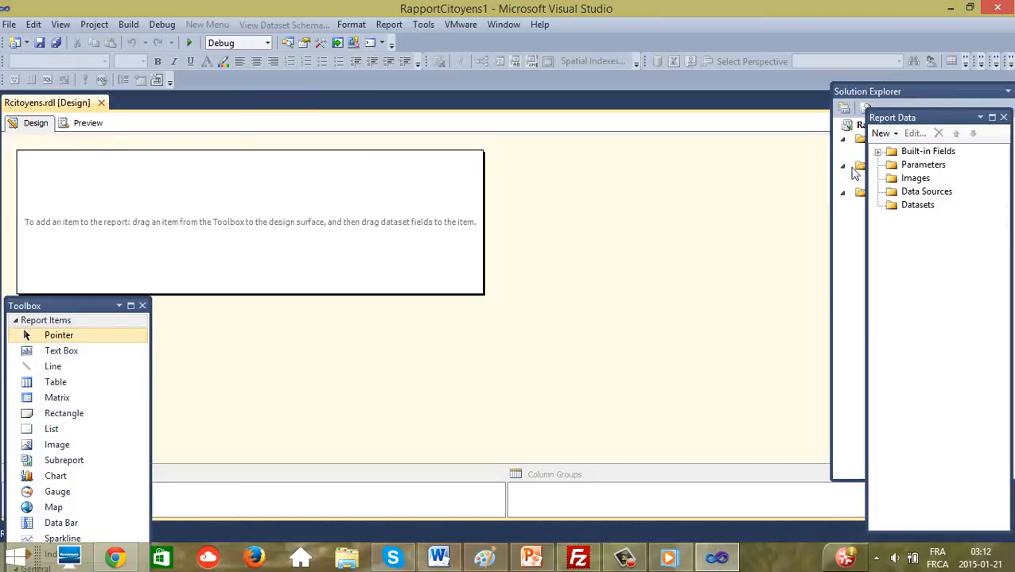
{"action": "left_click_drag", "start_coordinate": [953, 120], "coordinate": [930, 247]}
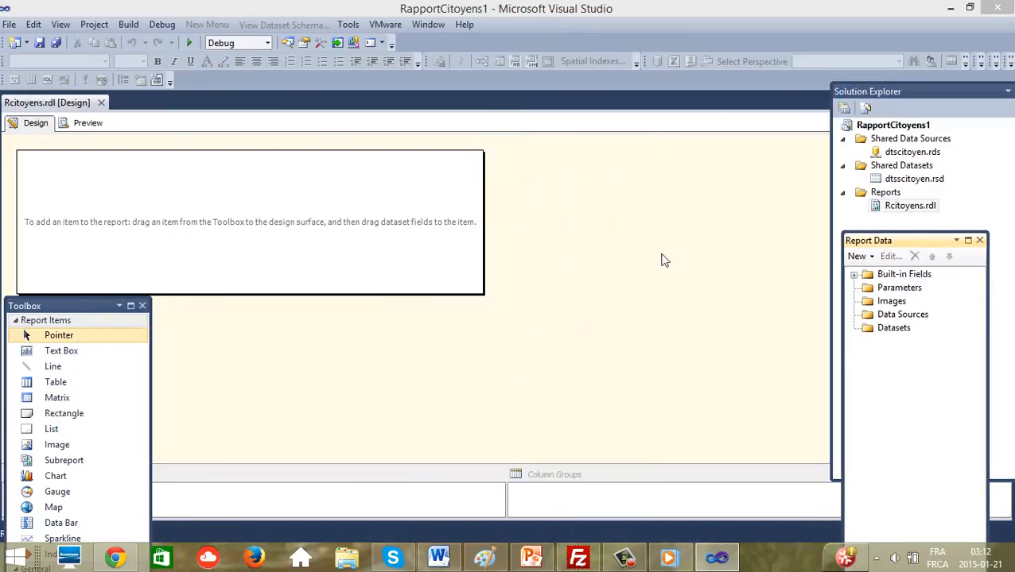
- Add a dataset named DTSscitoyen to the Rcitoyens report, based on the shared dataset dtsscitoyen
{"action": "left_click", "coordinate": [891, 330]}
{"action": "right_click", "coordinate": [890, 334]}
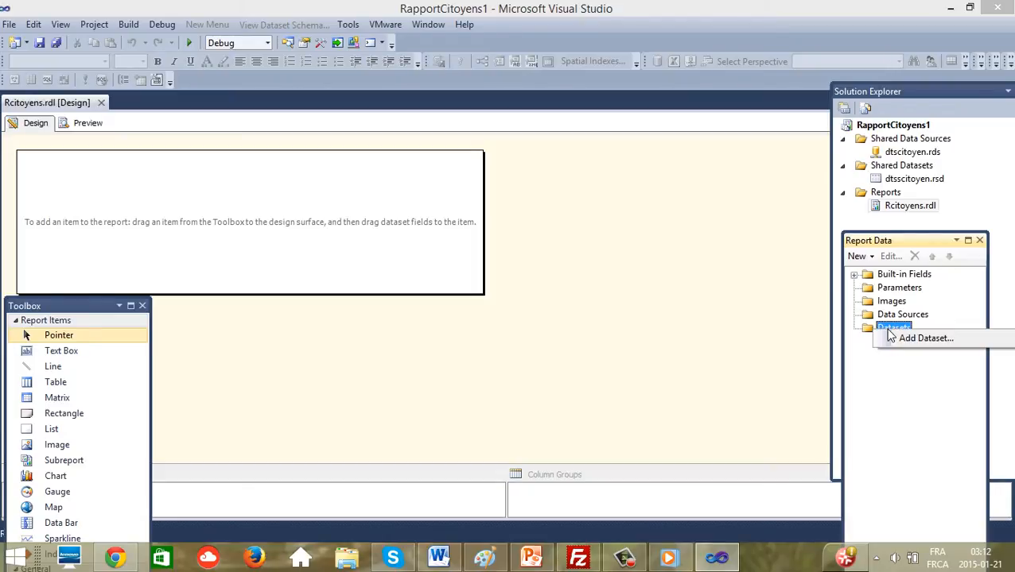
{"action": "left_click", "coordinate": [922, 341]}
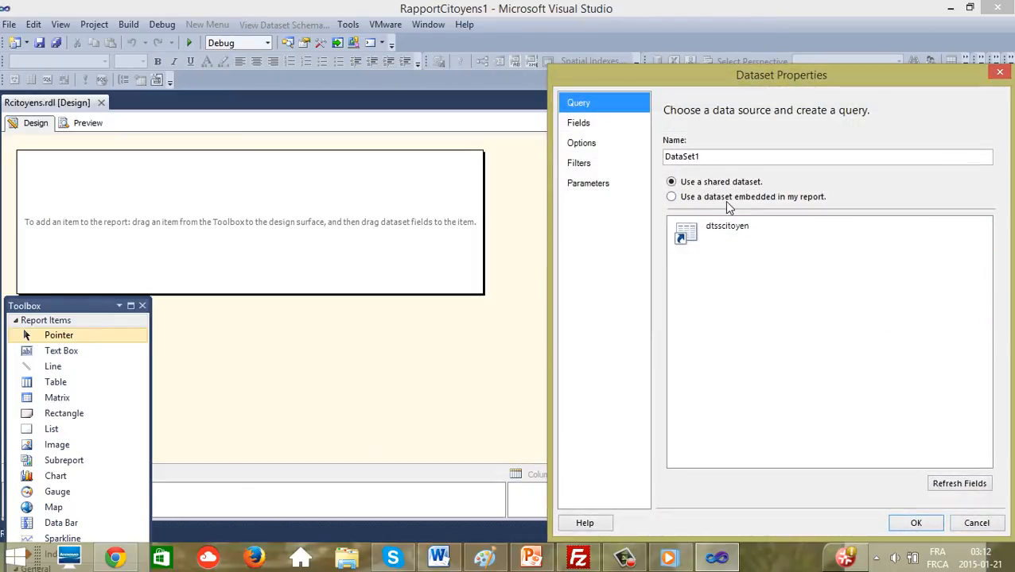
{"action": "left_click", "coordinate": [746, 232]}
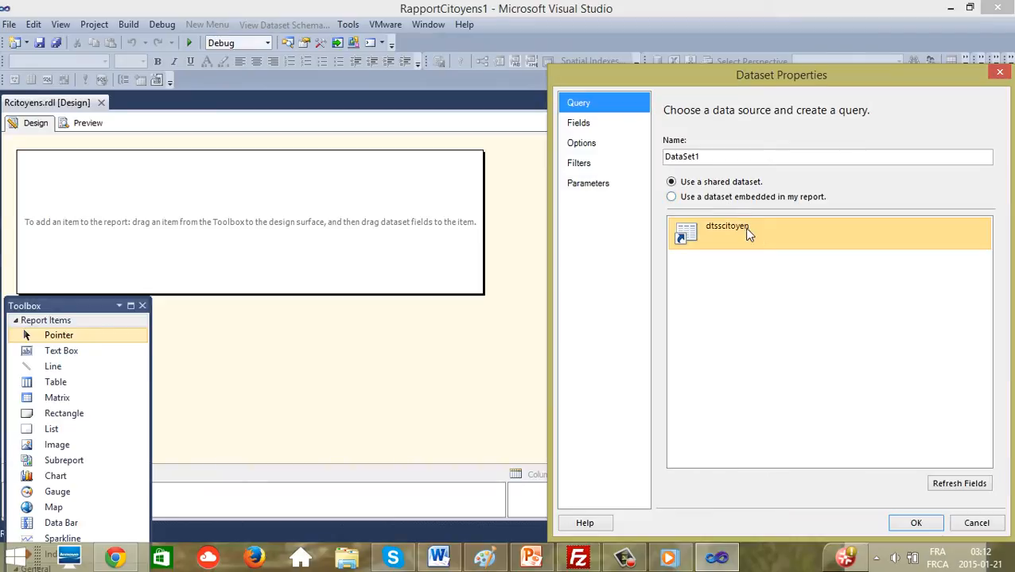
{"action": "left_click_drag", "start_coordinate": [709, 159], "coordinate": [642, 162]}
{"action": "left_click", "coordinate": [707, 163]}
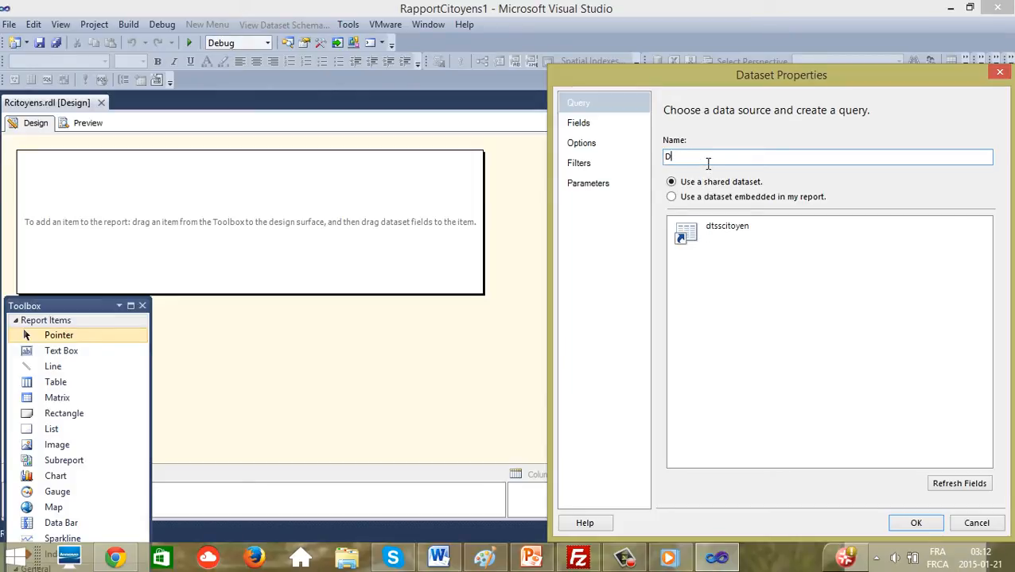
{"action": "type", "text": "TSscitoyen"}
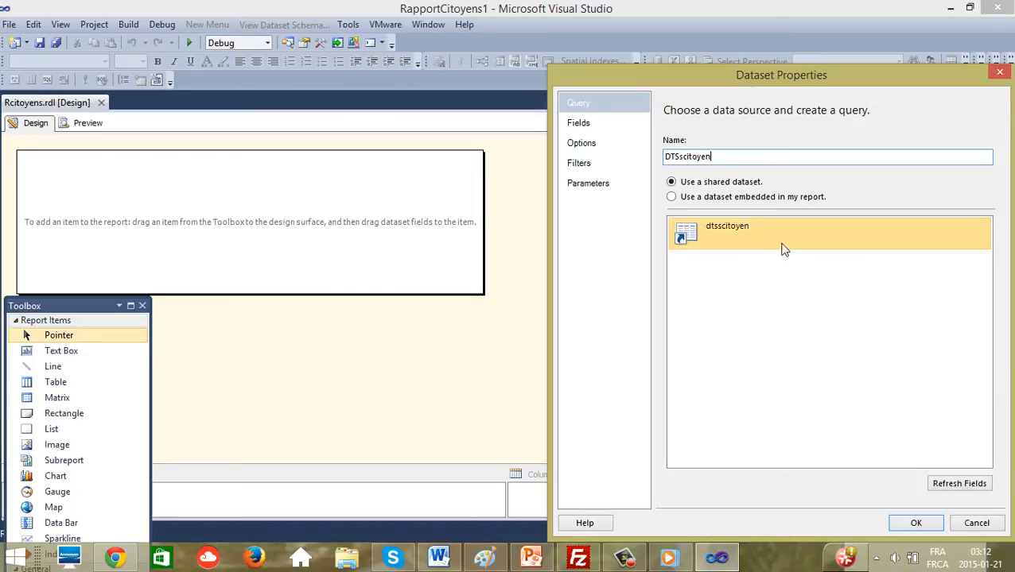
{"action": "left_click", "coordinate": [714, 240]}
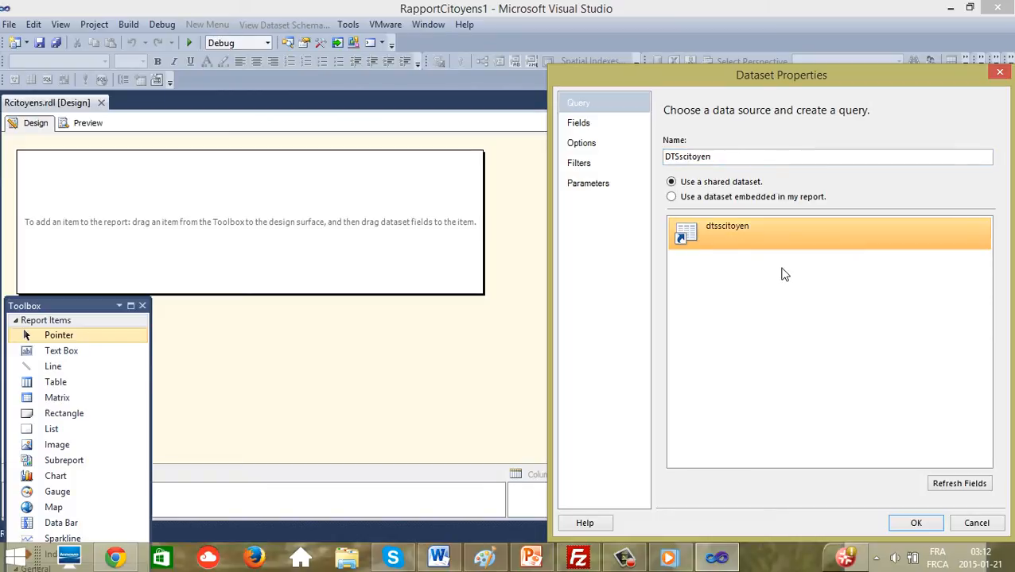
{"action": "left_click", "coordinate": [916, 524]}
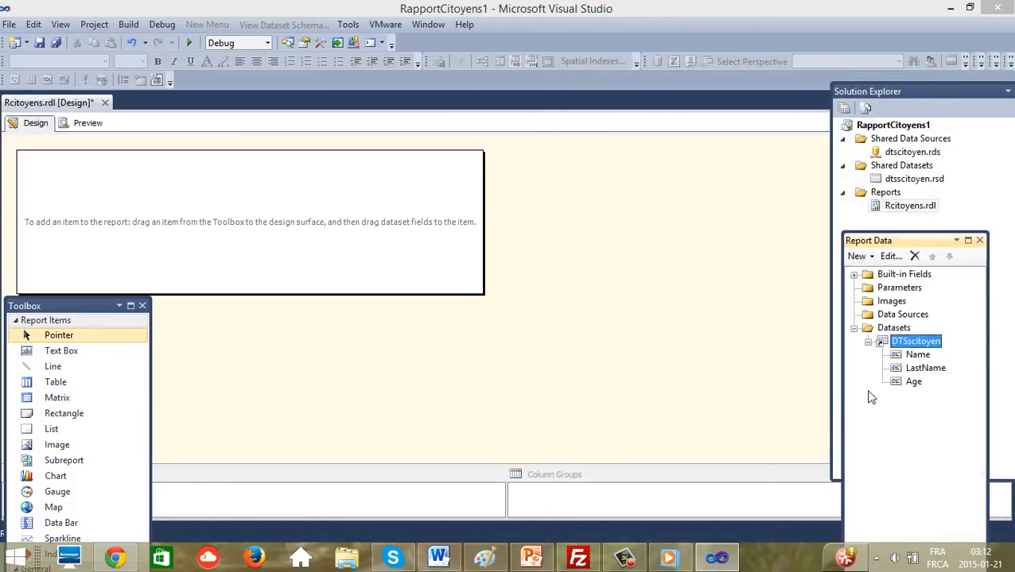
{"action": "left_click", "coordinate": [918, 354]}
{"action": "left_click", "coordinate": [922, 370]}
{"action": "left_click", "coordinate": [916, 384]}
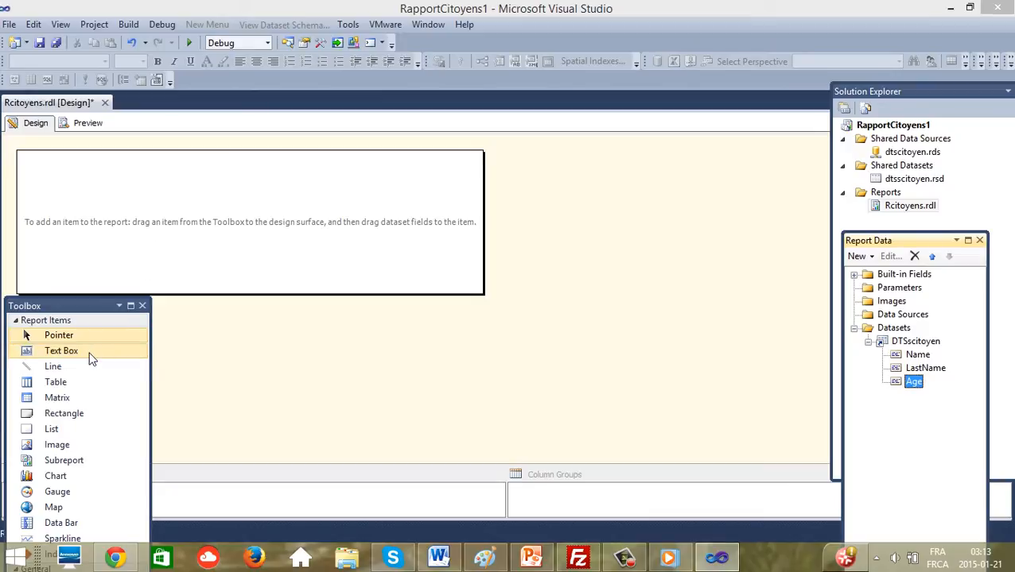
- Place the Toolbox beside the Report Data window and insert a table into the report body
{"action": "left_click_drag", "start_coordinate": [70, 306], "coordinate": [718, 222]}
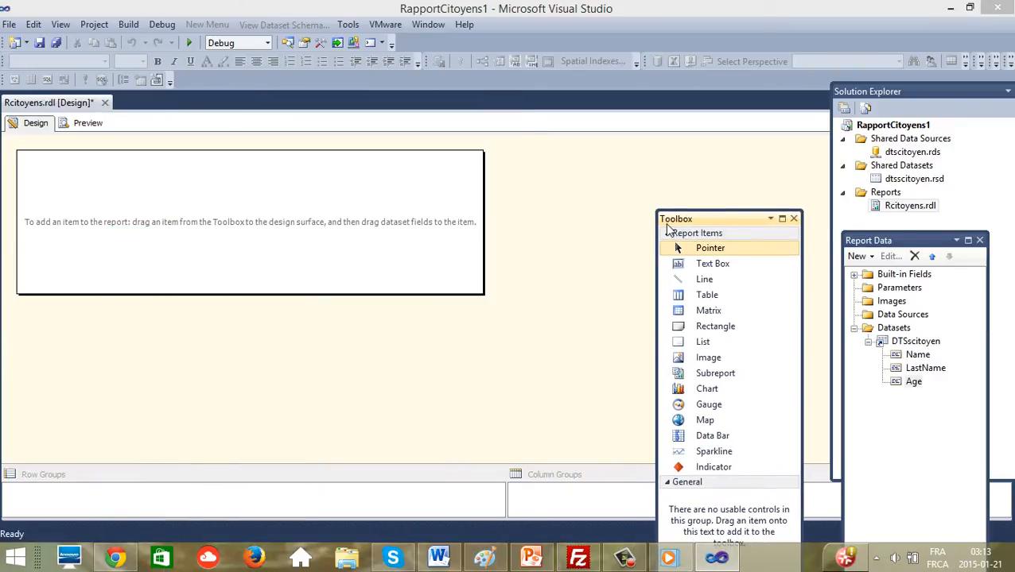
{"action": "left_click", "coordinate": [703, 298]}
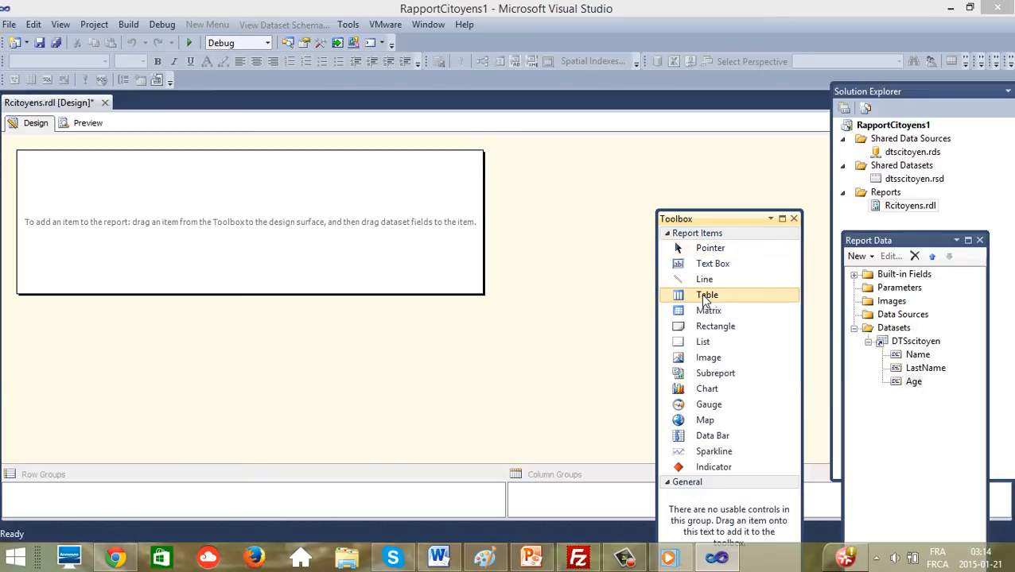
{"action": "left_click_drag", "start_coordinate": [703, 299], "coordinate": [108, 186]}
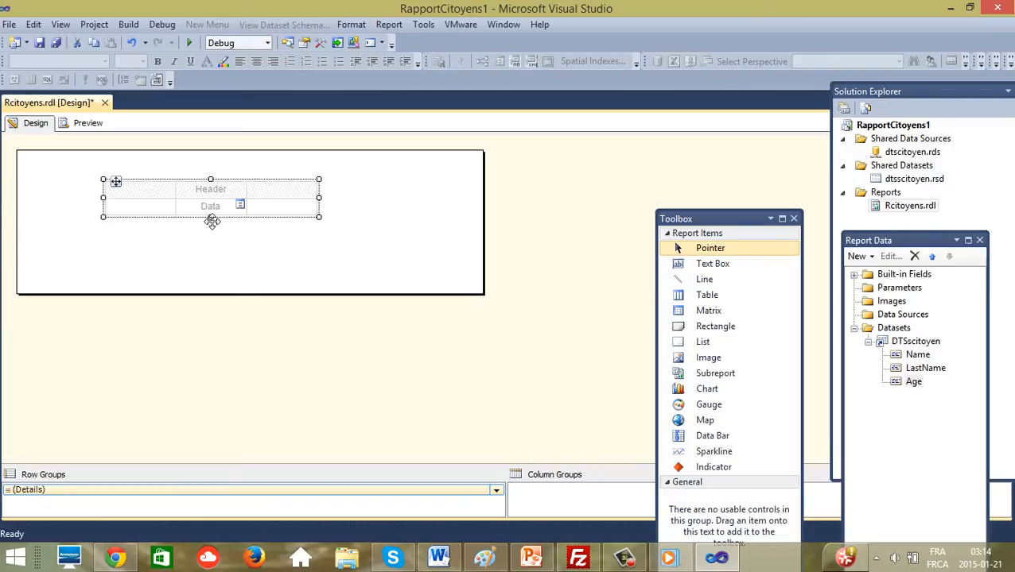
- Assign the Name field to the data cell of the table's first column
{"action": "left_click", "coordinate": [163, 209]}
{"action": "left_click", "coordinate": [169, 207]}
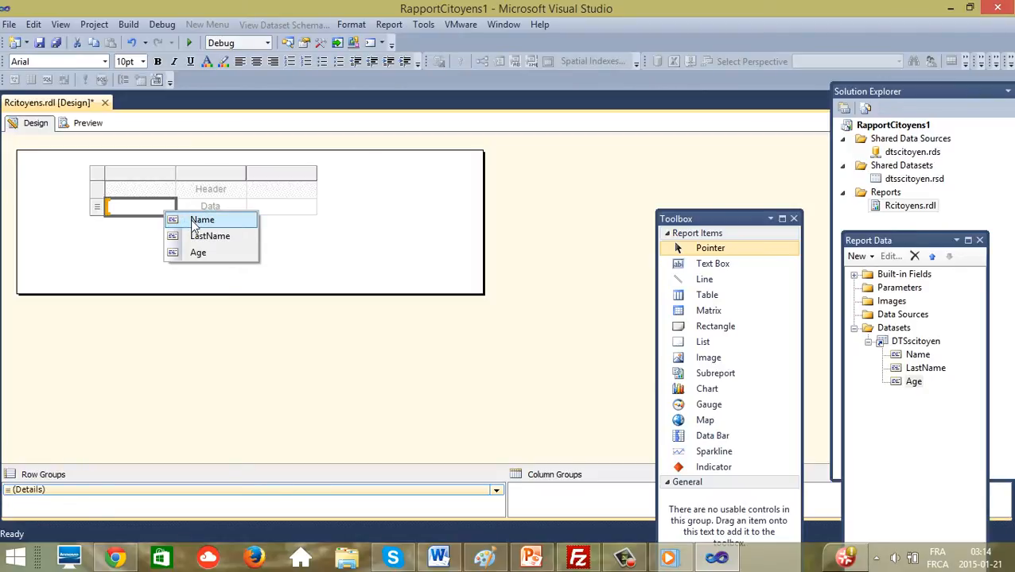
{"action": "left_click", "coordinate": [202, 221]}
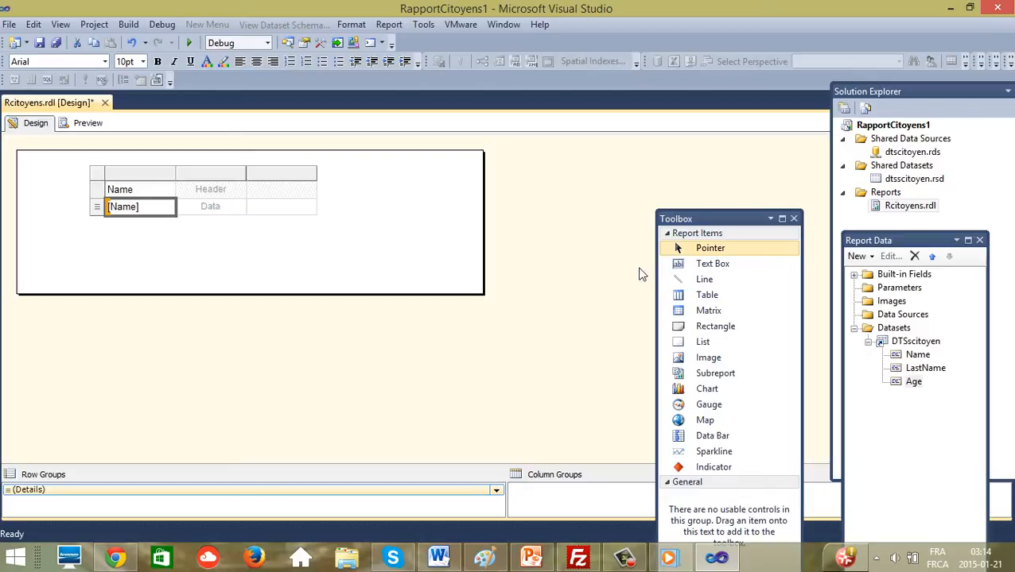
{"action": "left_click", "coordinate": [363, 268]}
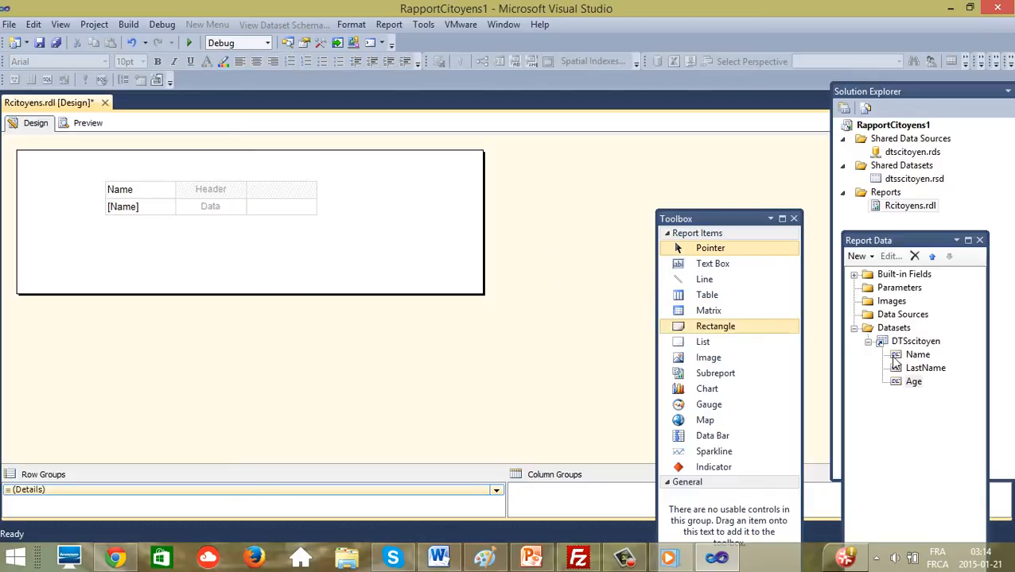
- Add the LastName field to the table's second column and the Age field to its third column
{"action": "left_click", "coordinate": [922, 371]}
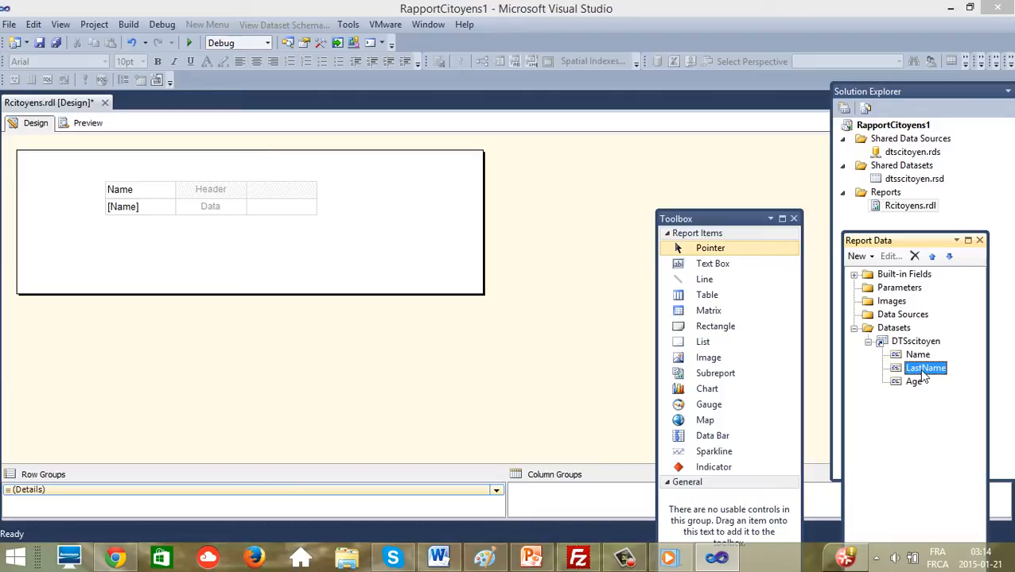
{"action": "left_click_drag", "start_coordinate": [917, 368], "coordinate": [205, 201]}
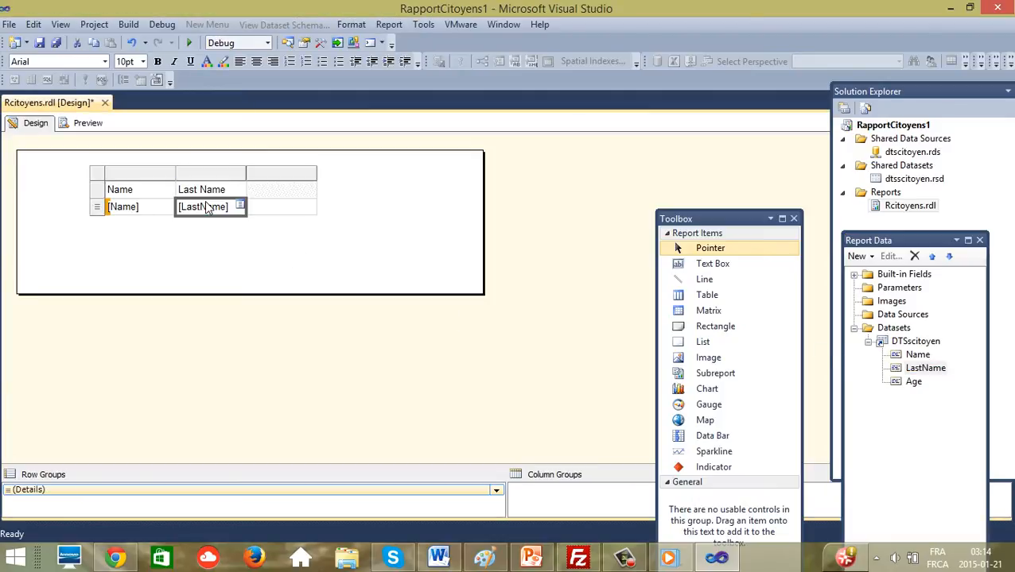
{"action": "left_click", "coordinate": [324, 277]}
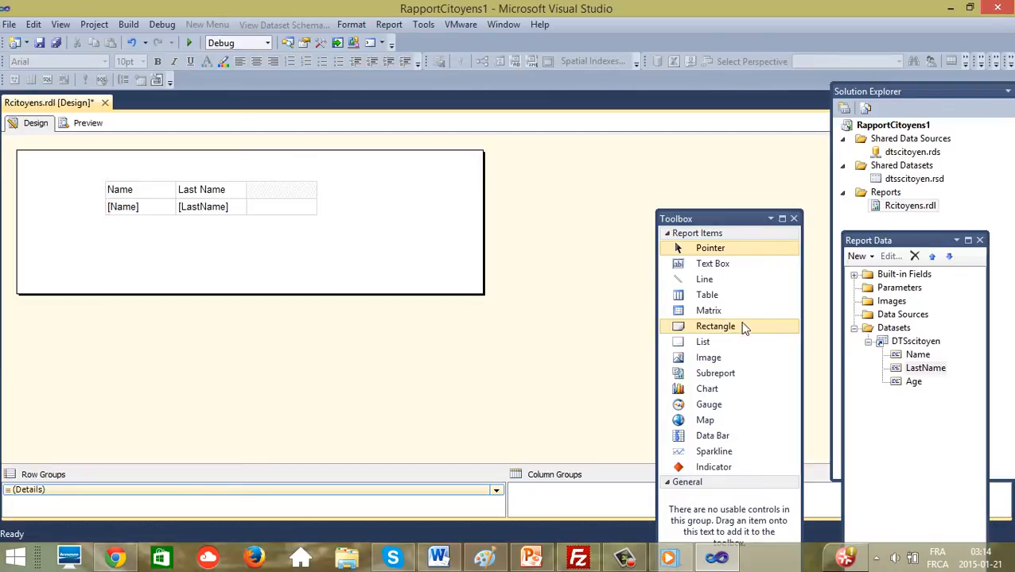
{"action": "left_click", "coordinate": [913, 382]}
{"action": "left_click_drag", "start_coordinate": [912, 384], "coordinate": [275, 204]}
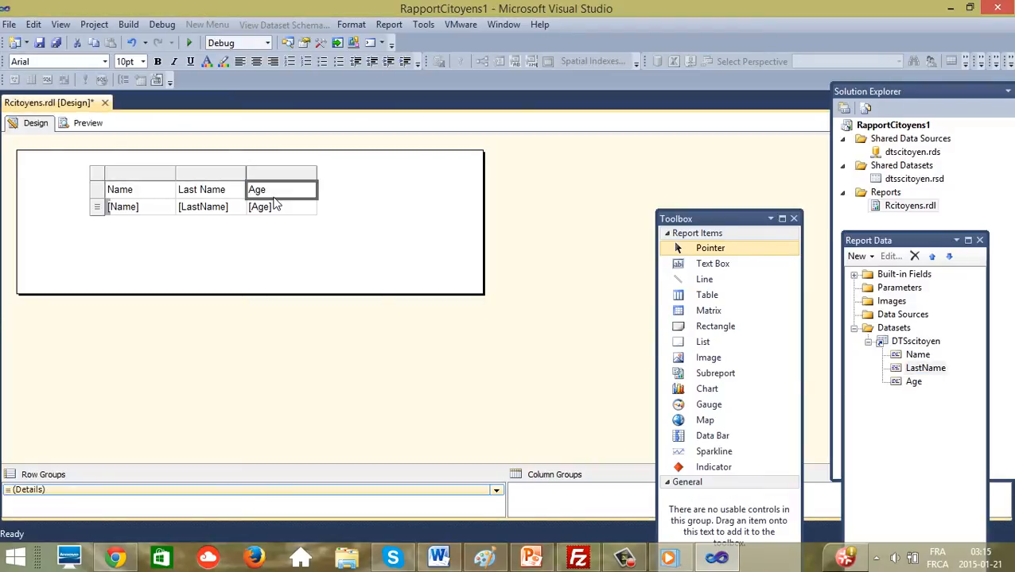
{"action": "left_click", "coordinate": [384, 230]}
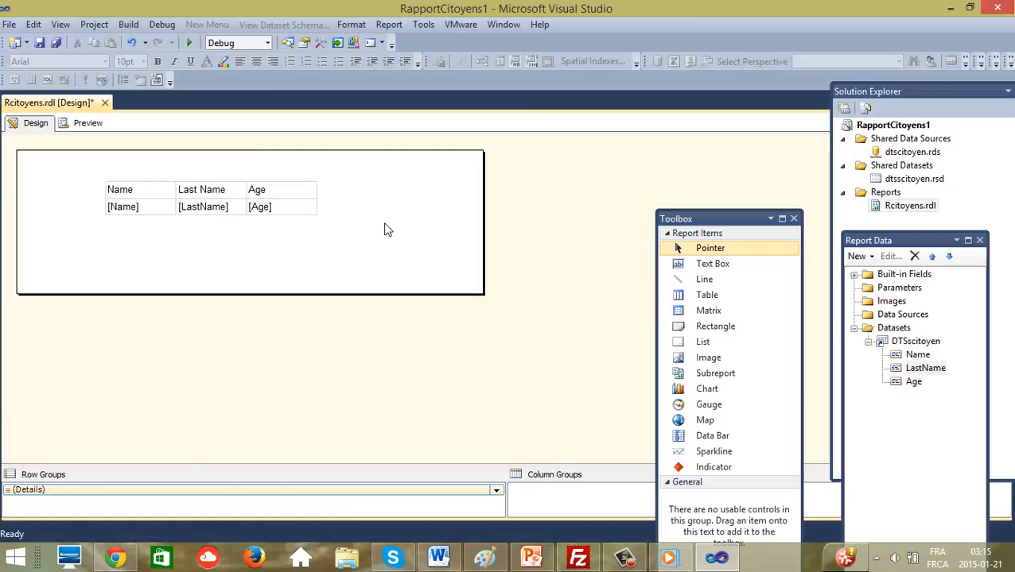
- Rename the table's first two column headers as Nom and Prénom
{"action": "left_click", "coordinate": [143, 195]}
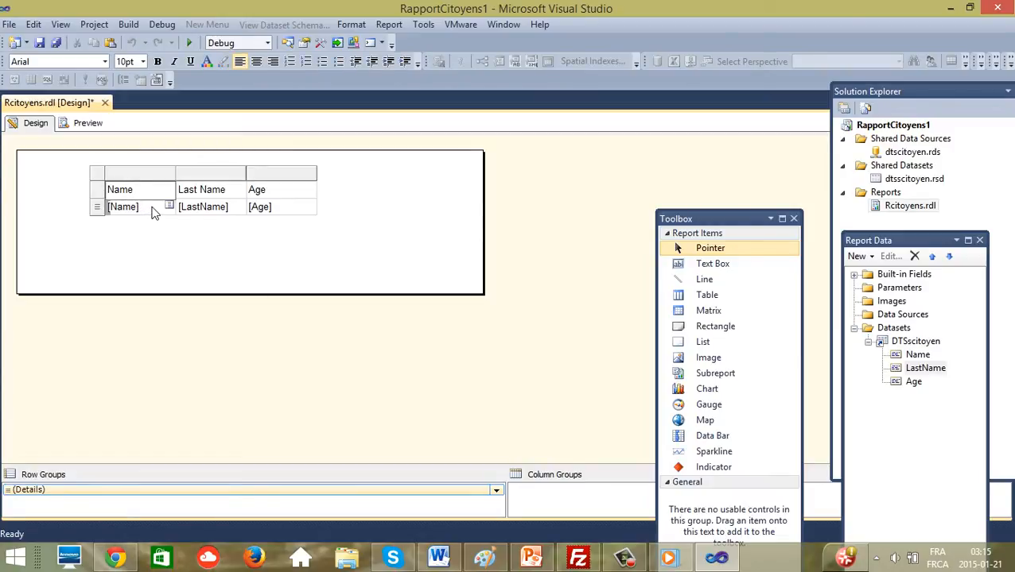
{"action": "left_click", "coordinate": [115, 196]}
{"action": "key", "text": "Delete"}
{"action": "key", "text": "Delete"}
{"action": "key", "text": "Delete"}
{"action": "key", "text": "BackSpace"}
{"action": "type", "text": "Nom"}
{"action": "left_click", "coordinate": [233, 195]}
{"action": "key", "text": "BackSpace"}
{"action": "key", "text": "BackSpace"}
{"action": "key", "text": "BackSpace"}
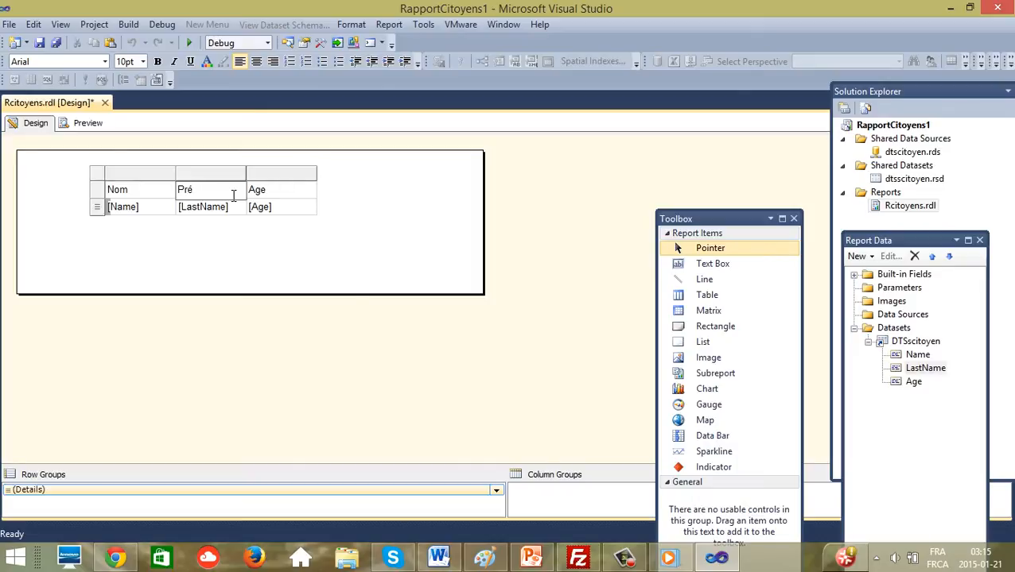
{"action": "type", "text": "om"}
{"action": "left_click", "coordinate": [254, 194]}
{"action": "left_click", "coordinate": [152, 195]}
- Widen the Nom, Prénom and Age columns of the table
{"action": "left_click", "coordinate": [302, 175]}
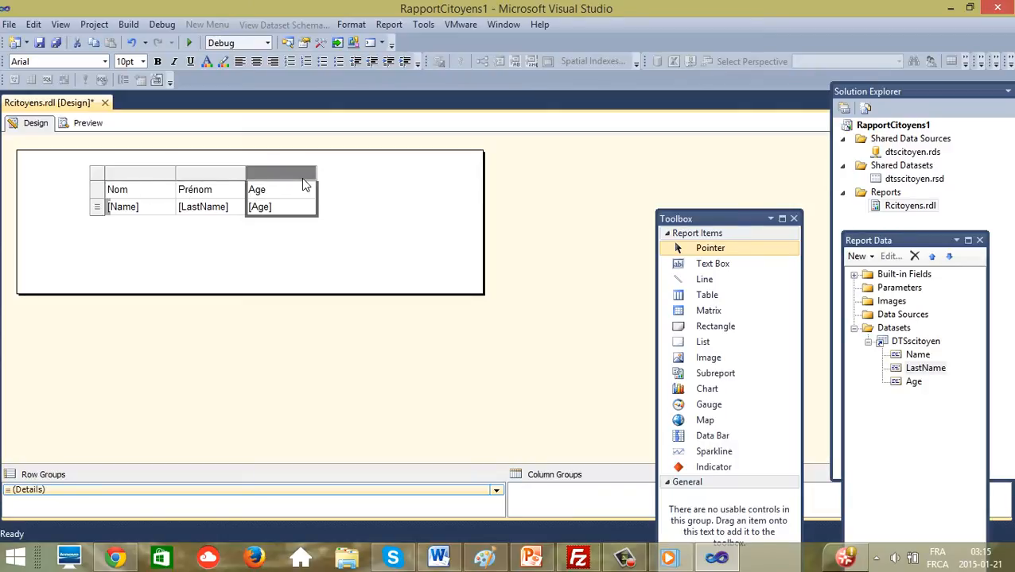
{"action": "left_click", "coordinate": [274, 191]}
{"action": "left_click", "coordinate": [95, 193]}
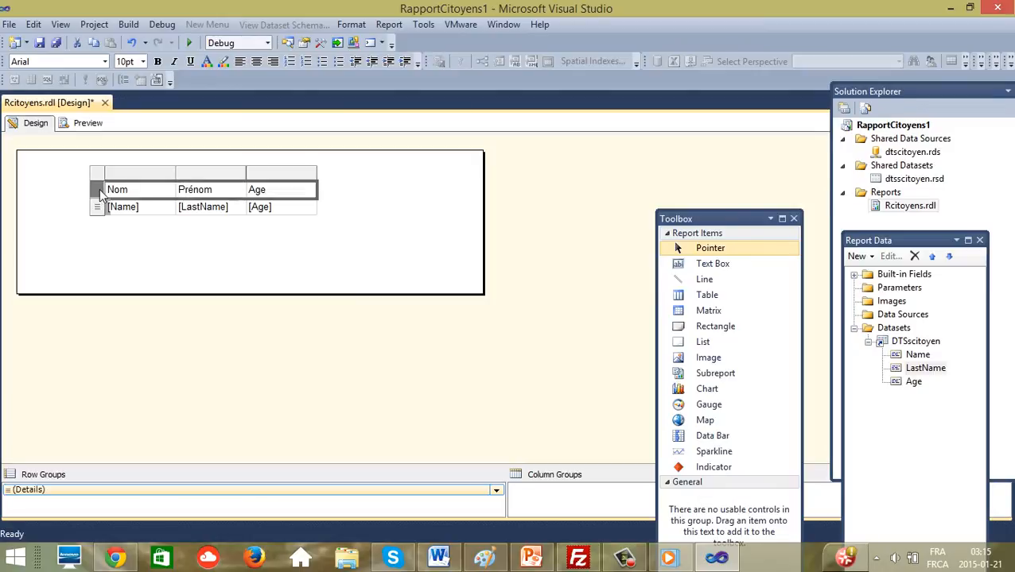
{"action": "left_click_drag", "start_coordinate": [182, 177], "coordinate": [226, 175]}
{"action": "left_click_drag", "start_coordinate": [291, 174], "coordinate": [339, 173]}
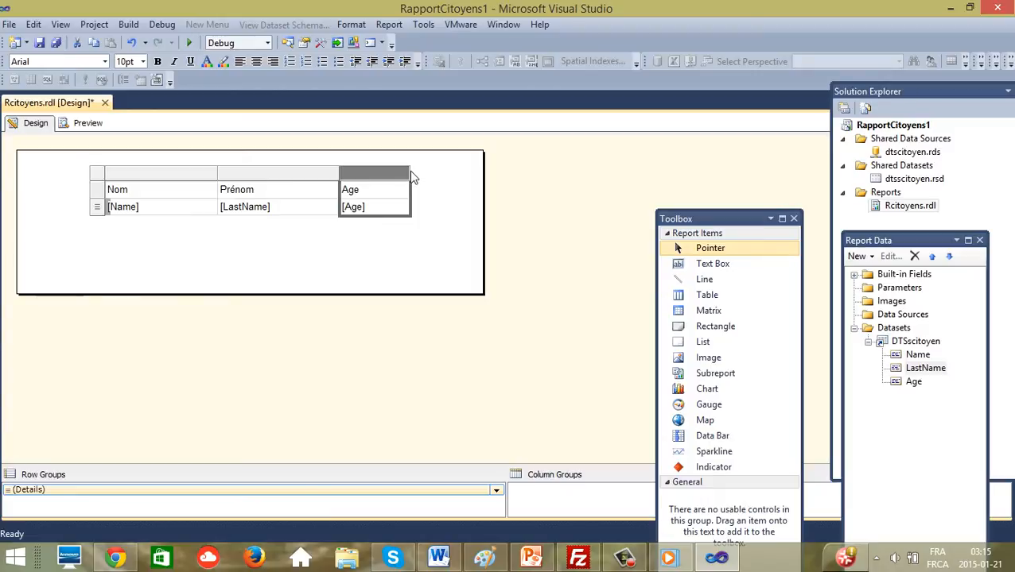
{"action": "left_click_drag", "start_coordinate": [419, 173], "coordinate": [435, 173]}
- Center the Nom, Prénom and Age header texts in their cells
{"action": "left_click", "coordinate": [177, 195]}
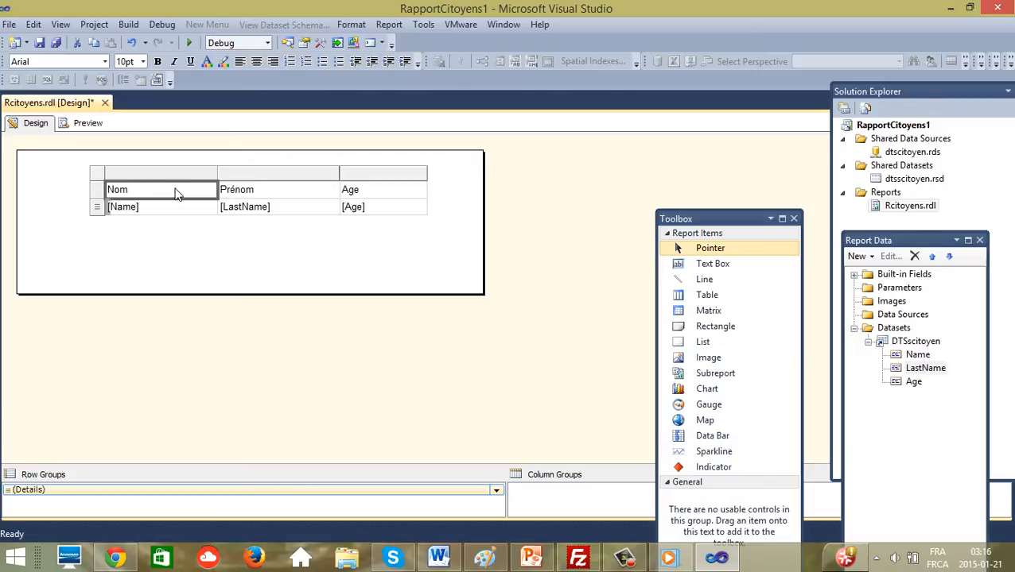
{"action": "left_click", "coordinate": [256, 63]}
{"action": "left_click", "coordinate": [272, 191]}
{"action": "left_click", "coordinate": [257, 62]}
{"action": "left_click", "coordinate": [367, 195]}
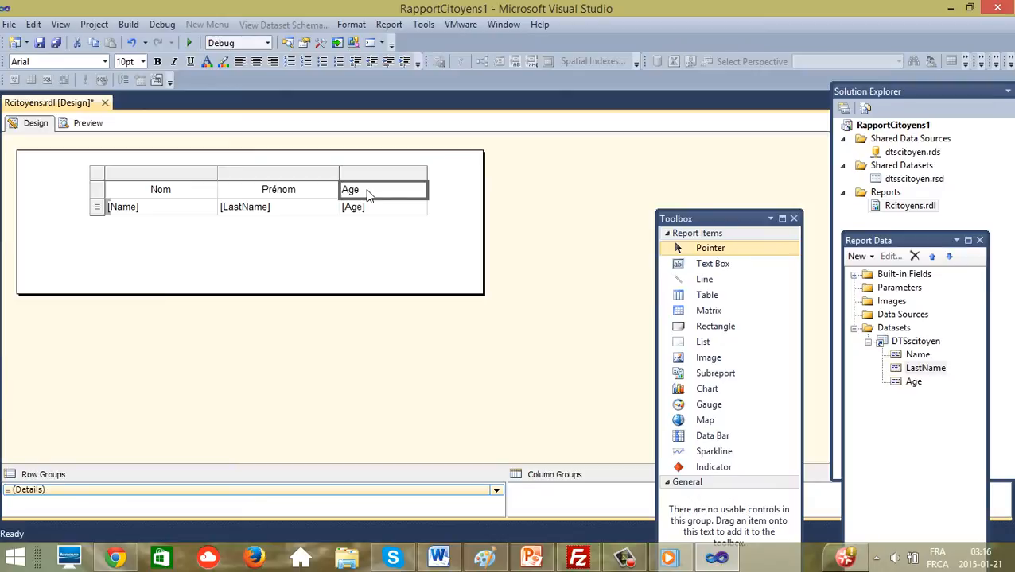
{"action": "left_click", "coordinate": [256, 63]}
- Move the whole table up and to the left, against the upper edge of the report body
{"action": "left_click", "coordinate": [95, 175]}
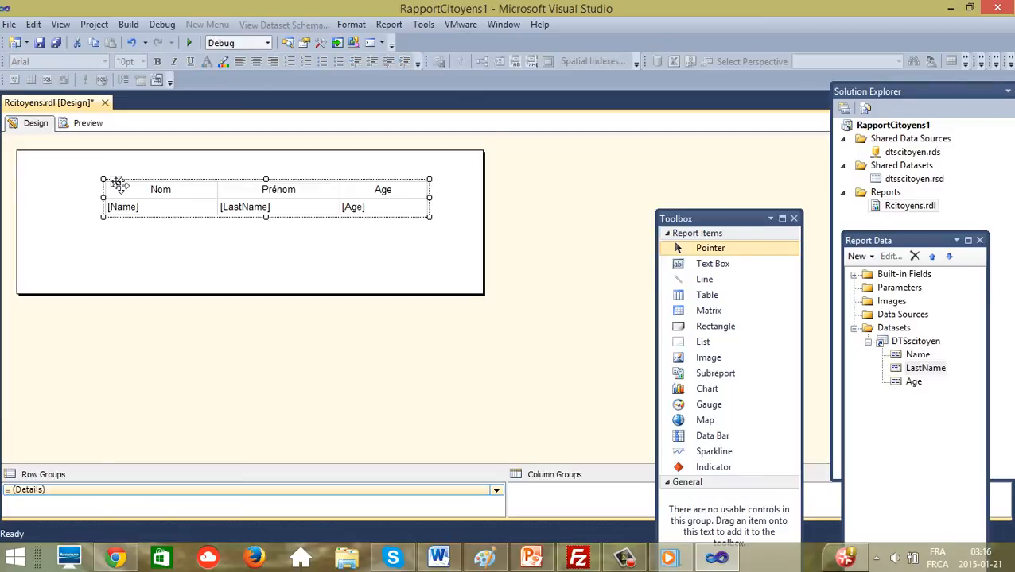
{"action": "left_click_drag", "start_coordinate": [116, 182], "coordinate": [61, 155]}
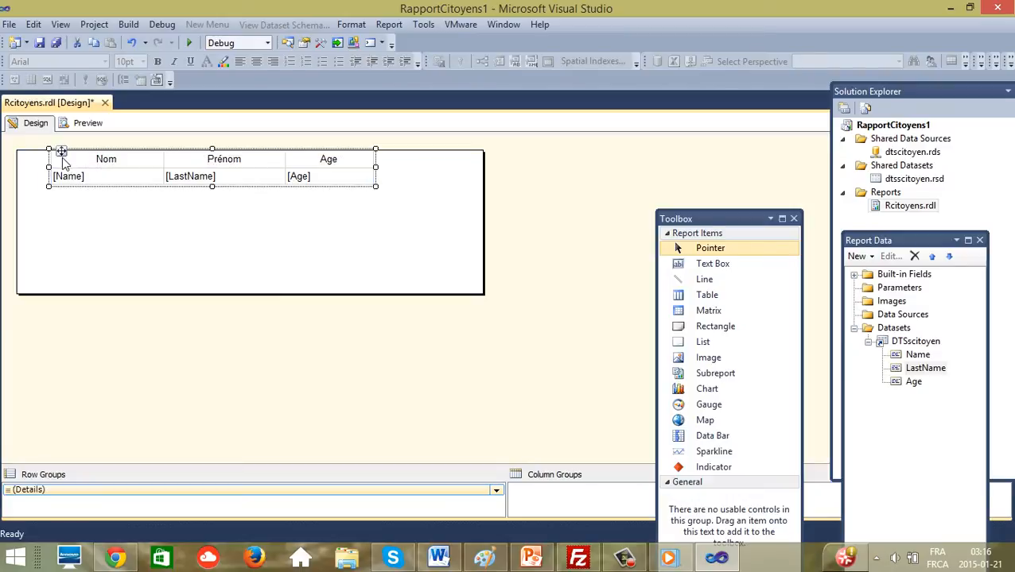
{"action": "left_click", "coordinate": [139, 235]}
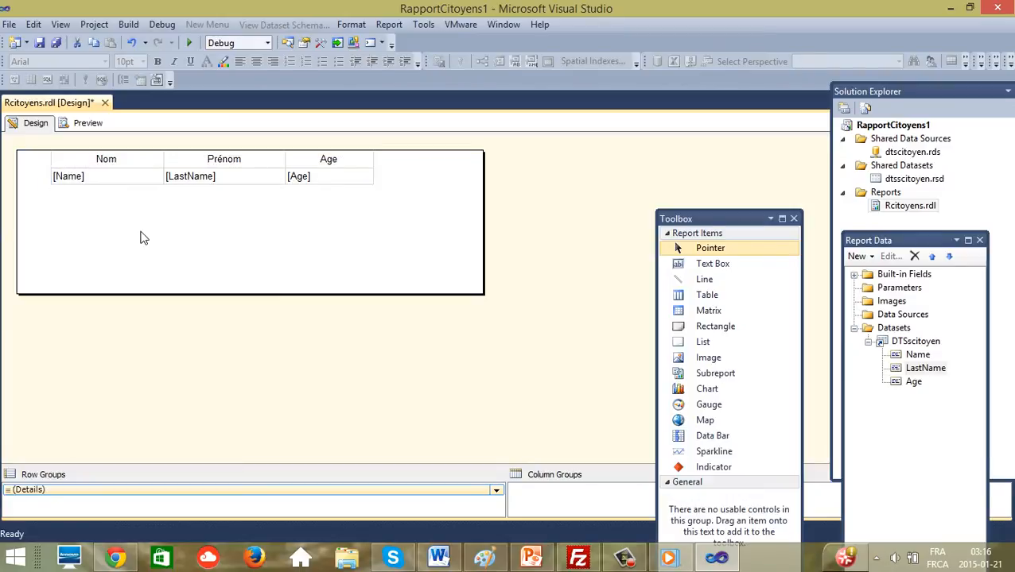
- Make the Nom, Prénom and Age header texts bold
{"action": "left_click", "coordinate": [122, 168]}
{"action": "left_click", "coordinate": [123, 168]}
{"action": "left_click_drag", "start_coordinate": [123, 167], "coordinate": [104, 167]}
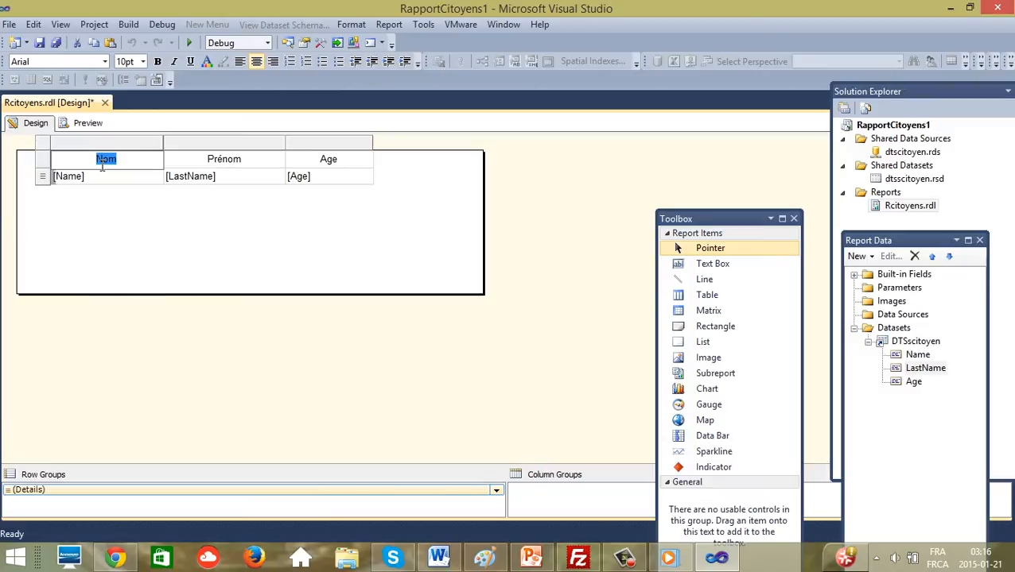
{"action": "left_click", "coordinate": [158, 62]}
{"action": "left_click", "coordinate": [235, 159]}
{"action": "left_click", "coordinate": [157, 62]}
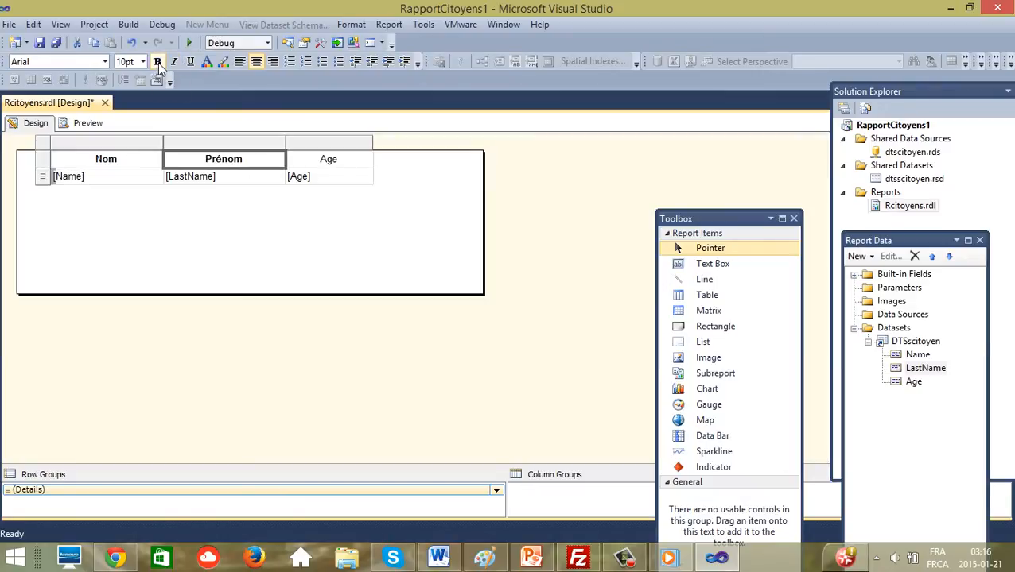
{"action": "left_click", "coordinate": [338, 161]}
{"action": "left_click_drag", "start_coordinate": [344, 162], "coordinate": [320, 163]}
{"action": "left_click", "coordinate": [157, 62]}
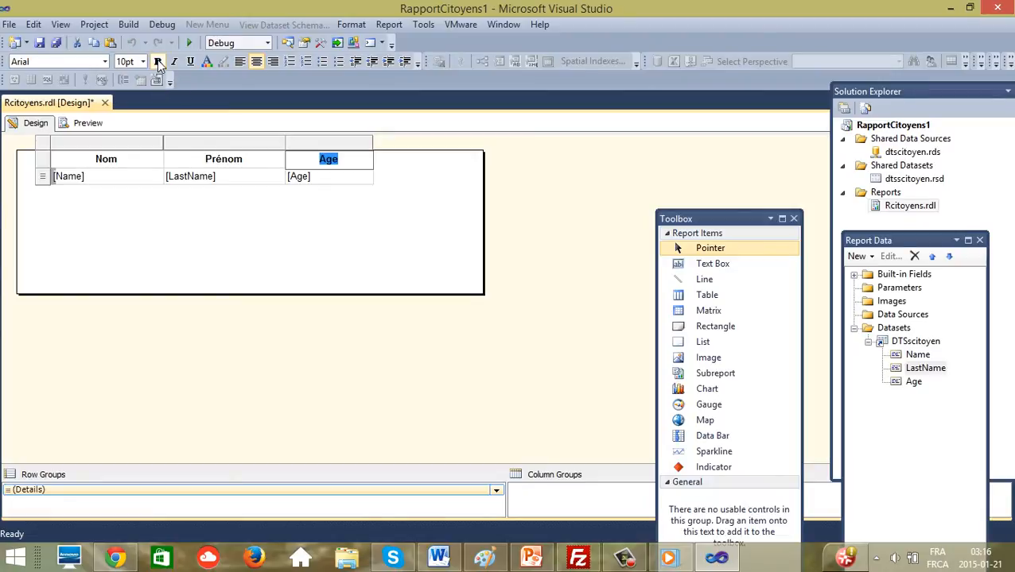
{"action": "left_click", "coordinate": [331, 215]}
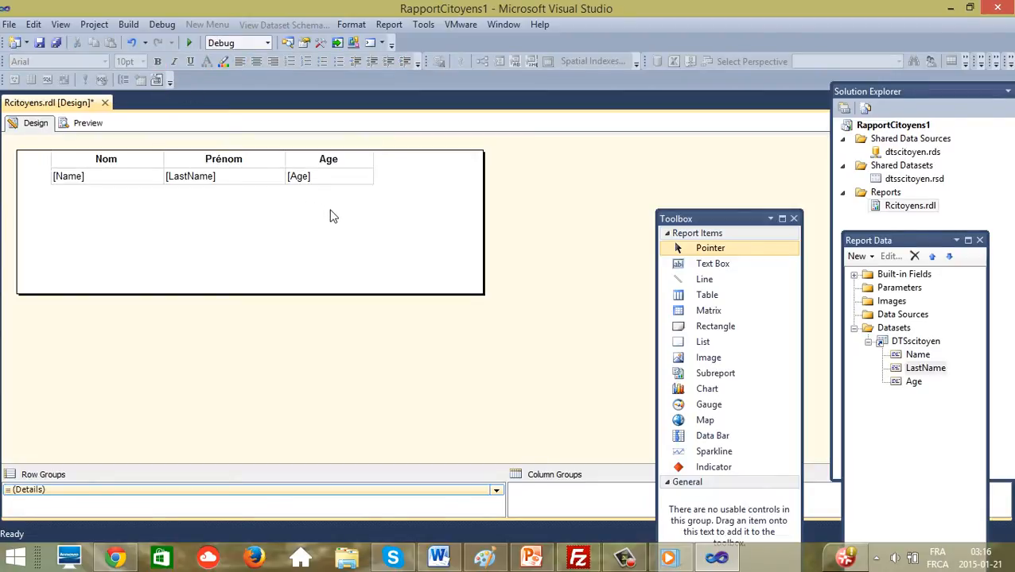
- Move the whole table slightly down, away from the upper edge of the report body
{"action": "left_click", "coordinate": [54, 172]}
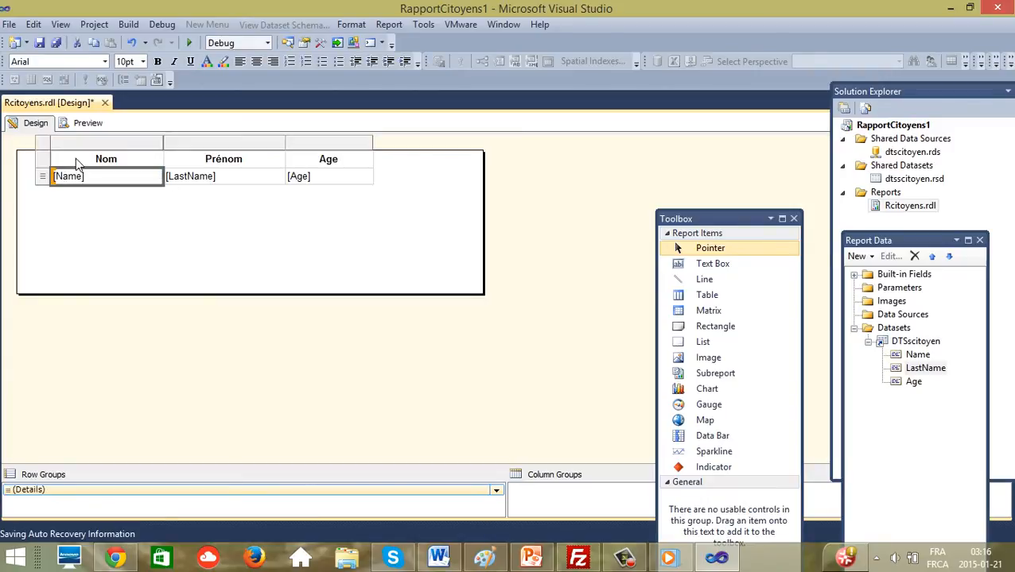
{"action": "left_click", "coordinate": [61, 160]}
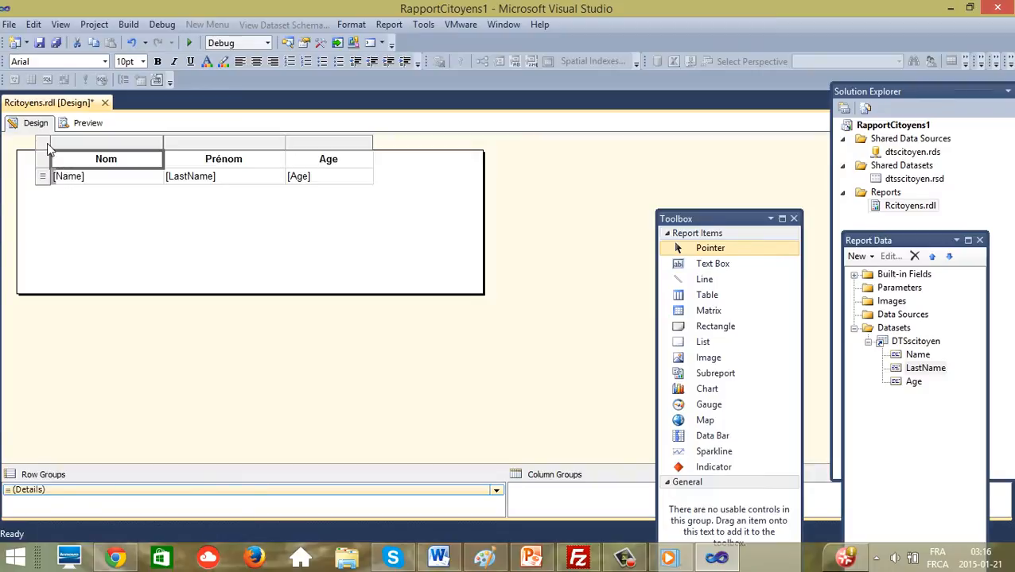
{"action": "left_click", "coordinate": [49, 149]}
{"action": "left_click_drag", "start_coordinate": [62, 156], "coordinate": [60, 170]}
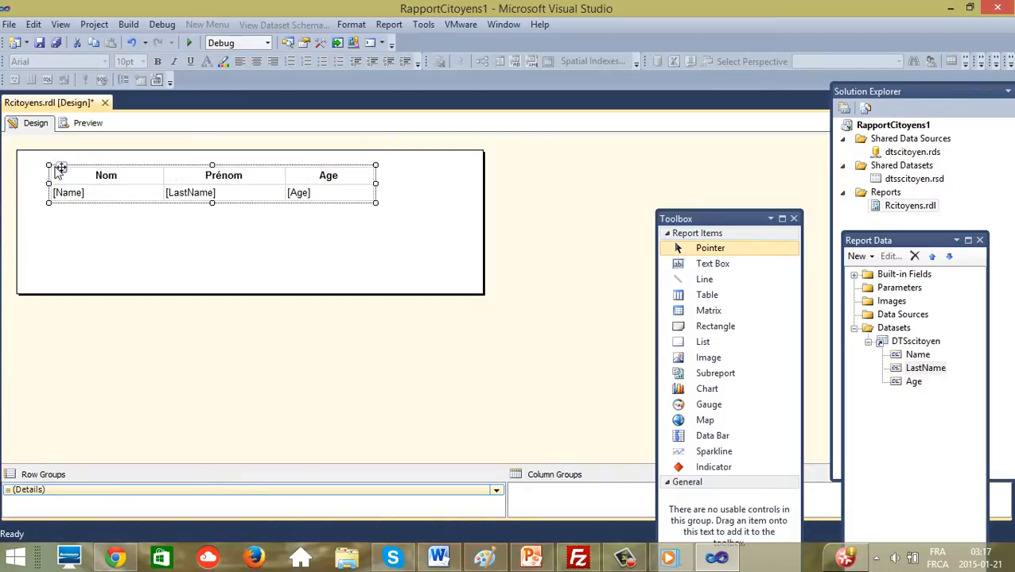
{"action": "left_click", "coordinate": [42, 196]}
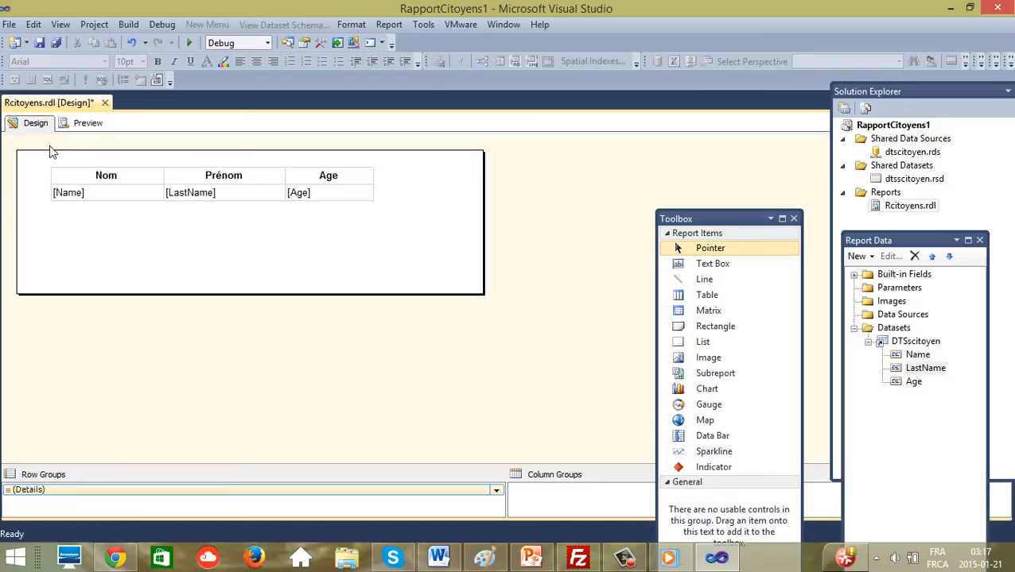
- Fill the background of the Nom, Prénom and Age header row with light blue
{"action": "left_click", "coordinate": [57, 175]}
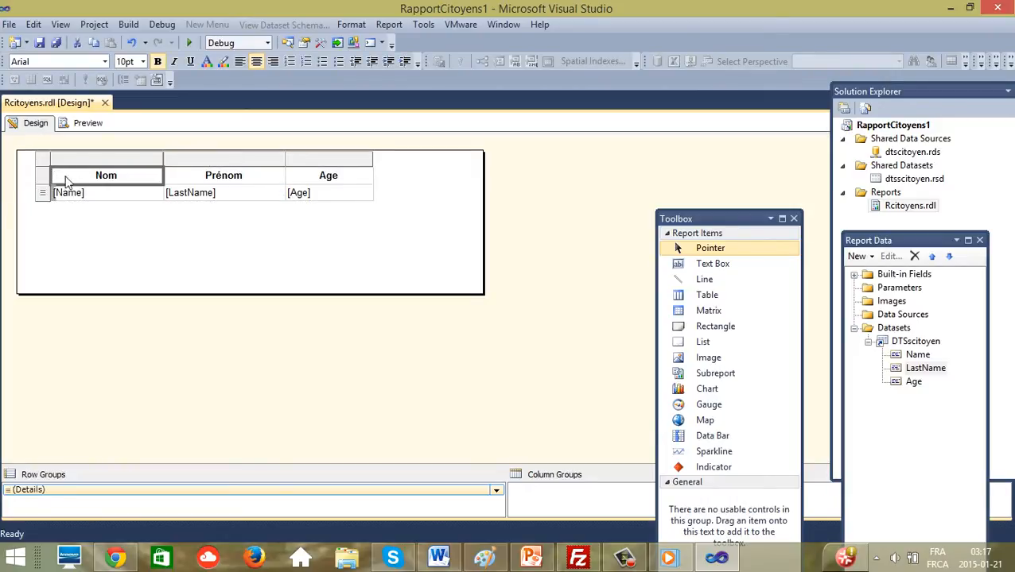
{"action": "left_click", "coordinate": [44, 174]}
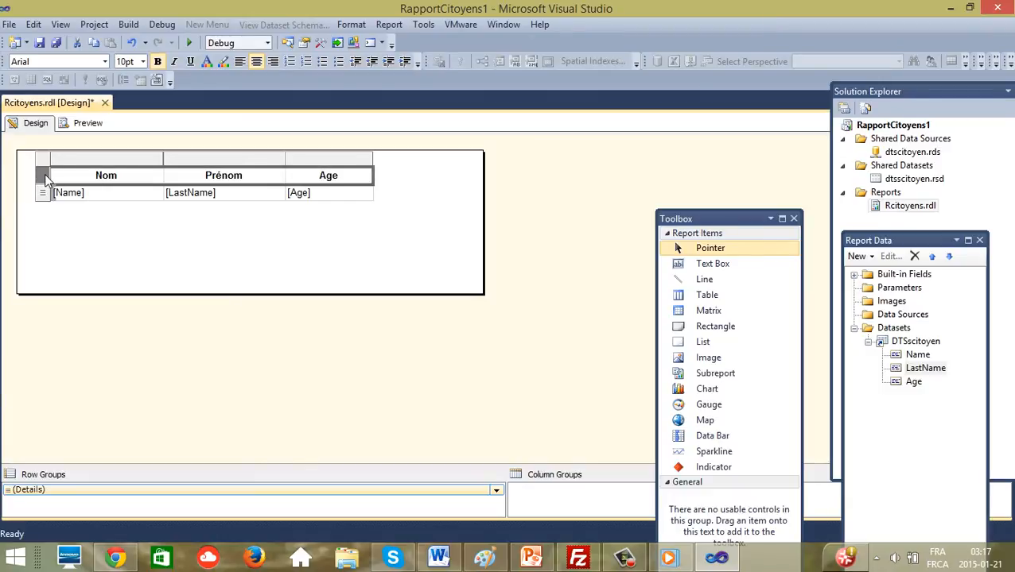
{"action": "left_click", "coordinate": [170, 253]}
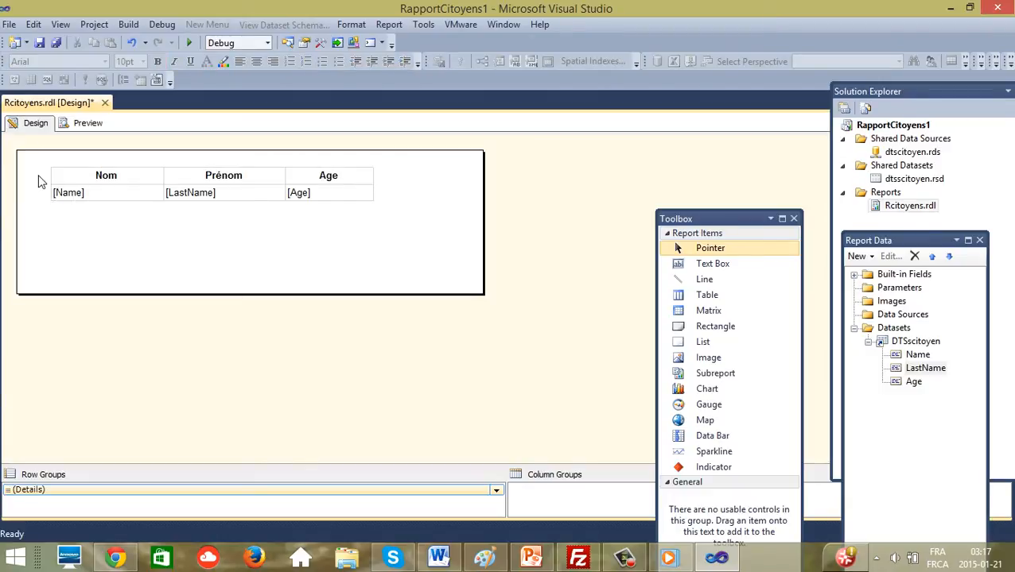
{"action": "left_click", "coordinate": [62, 176]}
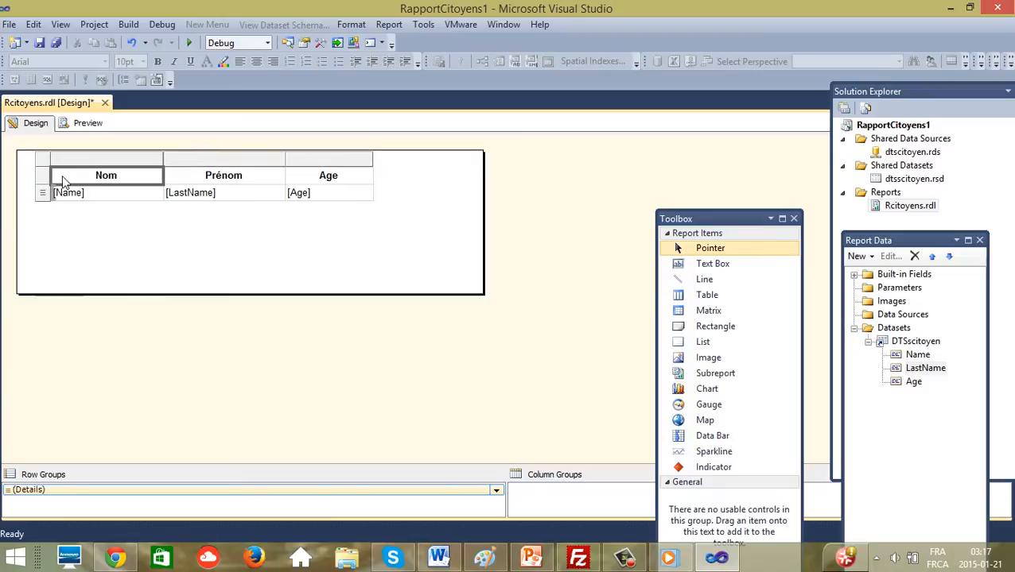
{"action": "left_click", "coordinate": [43, 176]}
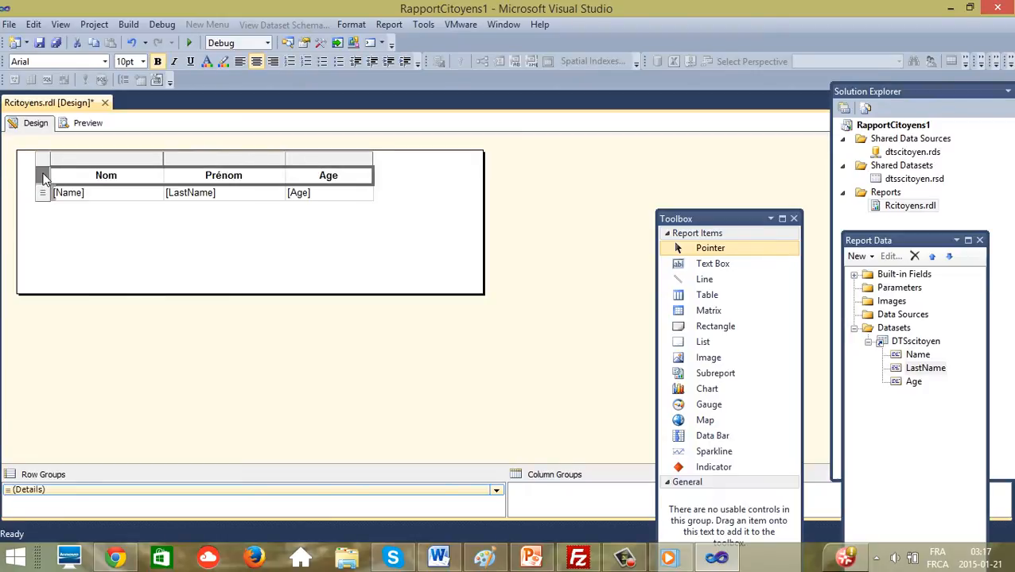
{"action": "left_click", "coordinate": [226, 64]}
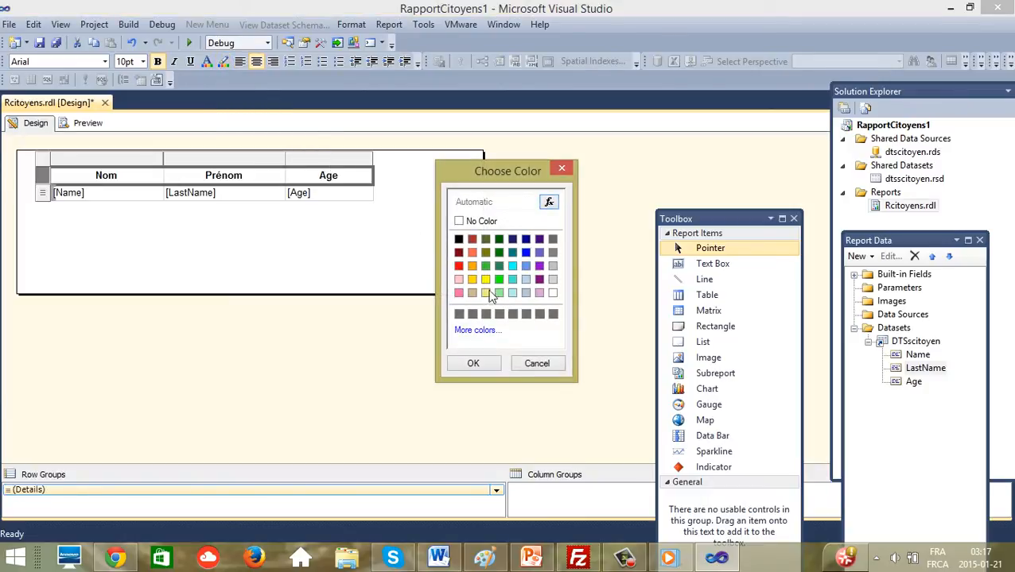
{"action": "left_click", "coordinate": [527, 267]}
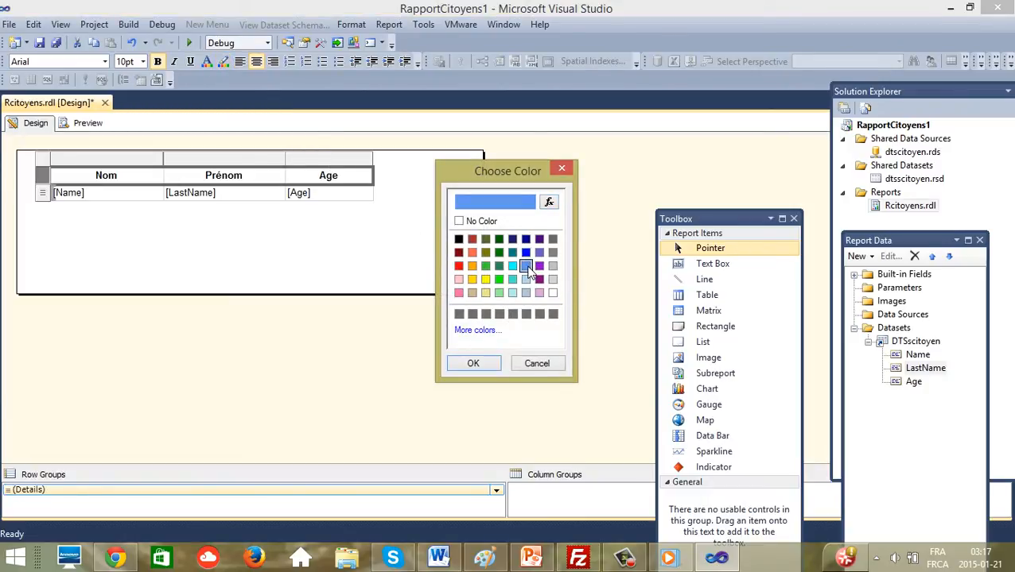
{"action": "left_click", "coordinate": [473, 363]}
{"action": "left_click", "coordinate": [458, 242]}
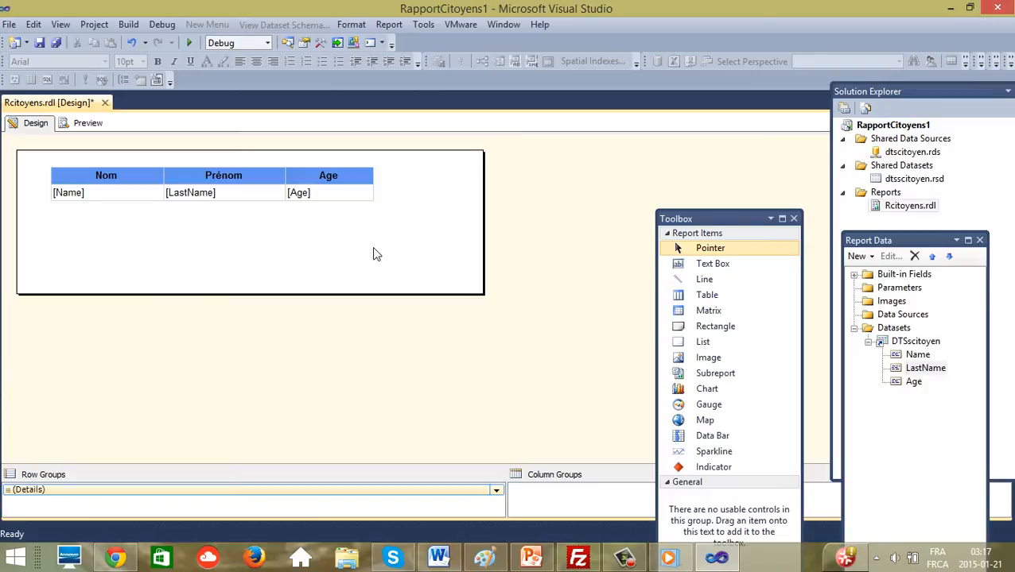
{"action": "left_click", "coordinate": [140, 183]}
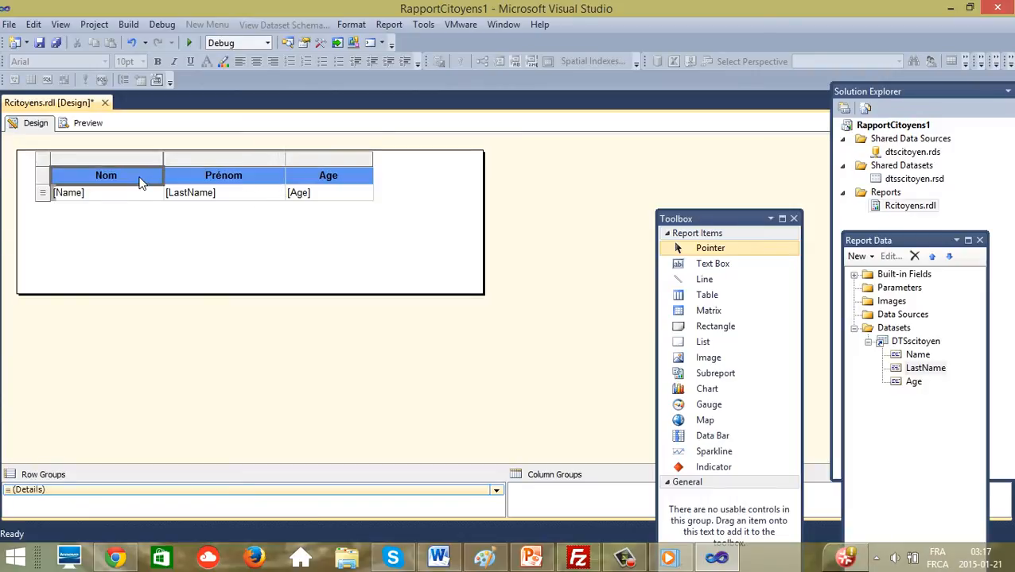
{"action": "left_click", "coordinate": [42, 157]}
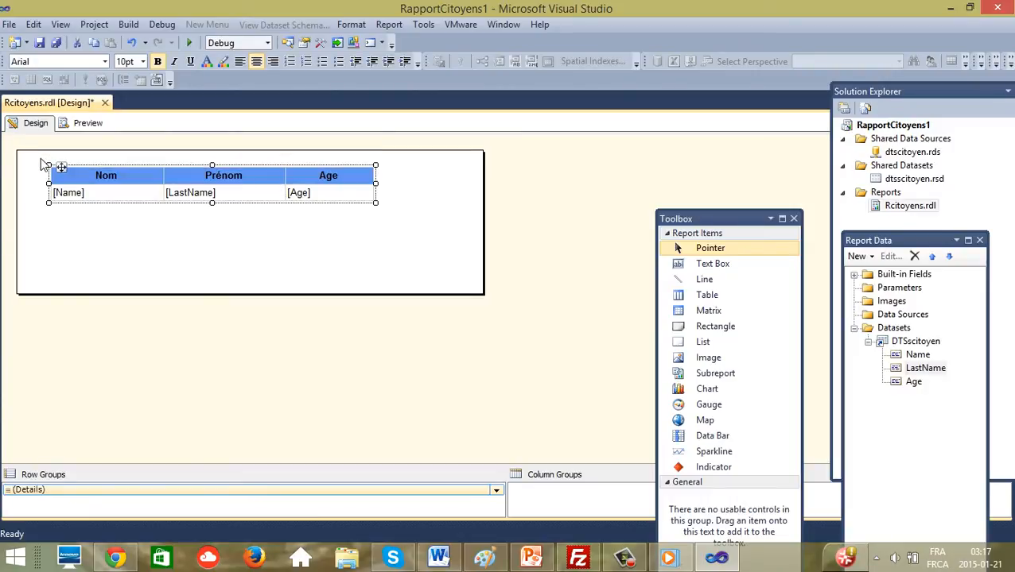
{"action": "left_click", "coordinate": [58, 179]}
{"action": "right_click", "coordinate": [44, 181]}
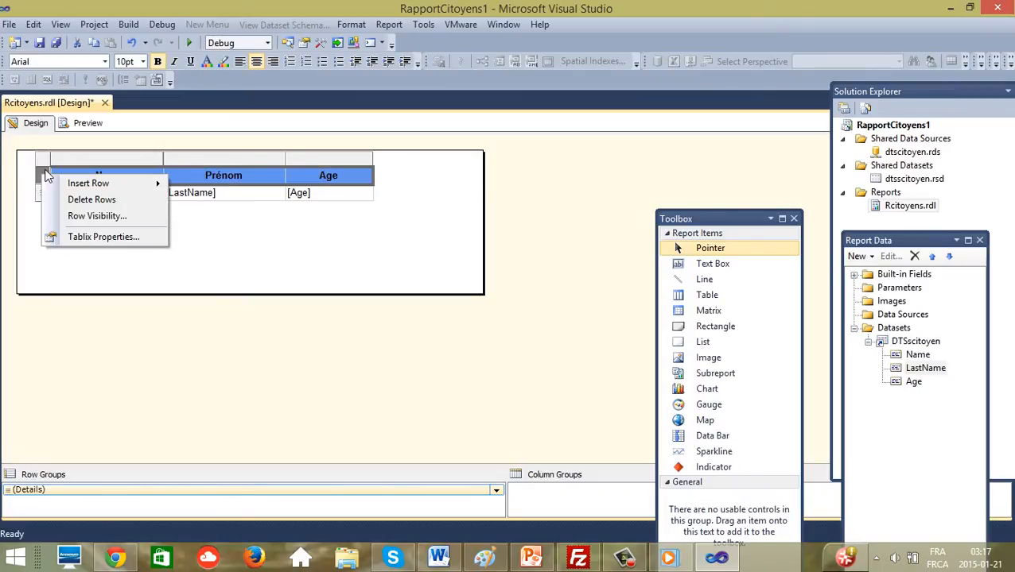
{"action": "left_click", "coordinate": [44, 169]}
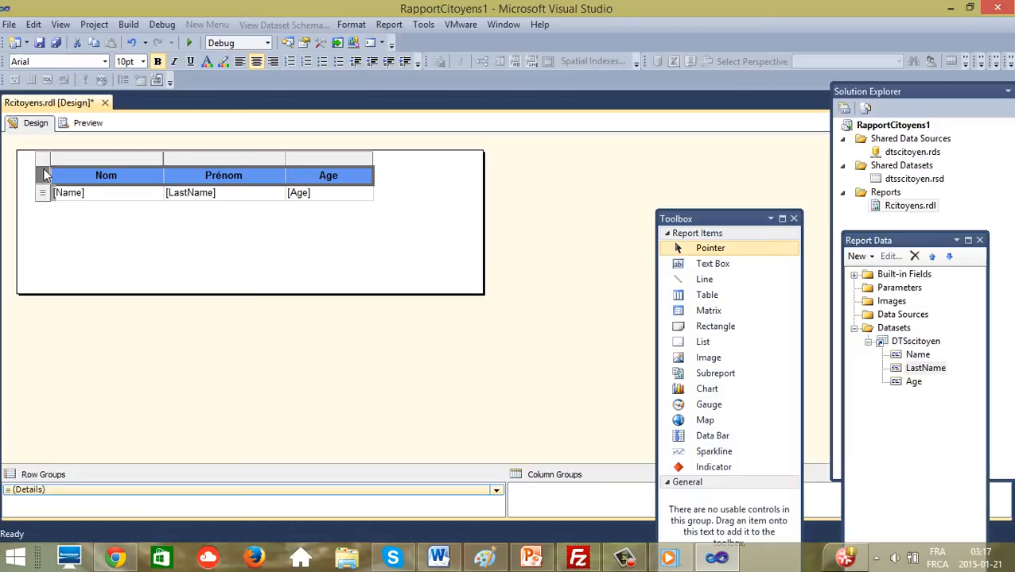
{"action": "right_click", "coordinate": [45, 174]}
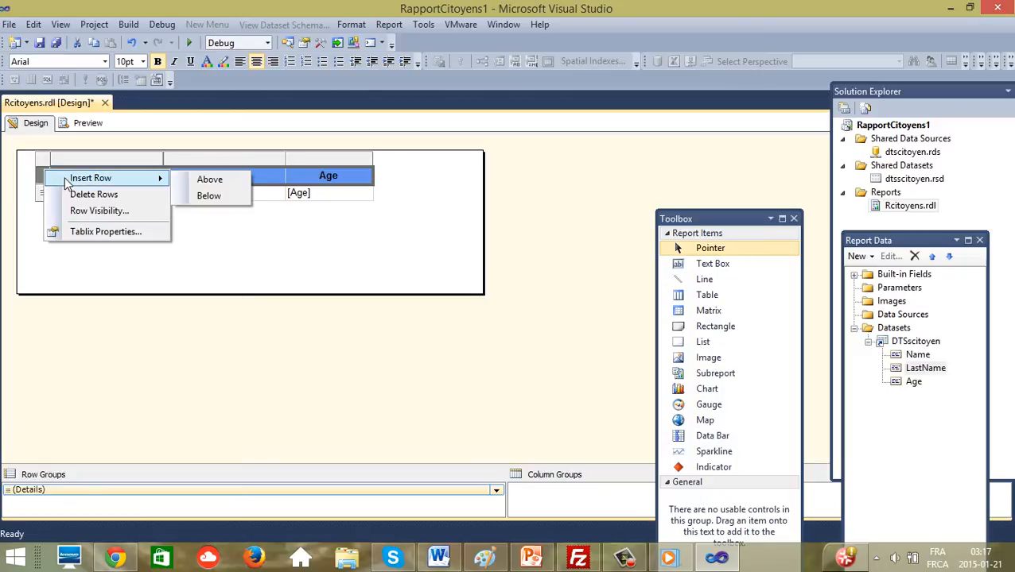
{"action": "left_click", "coordinate": [258, 267]}
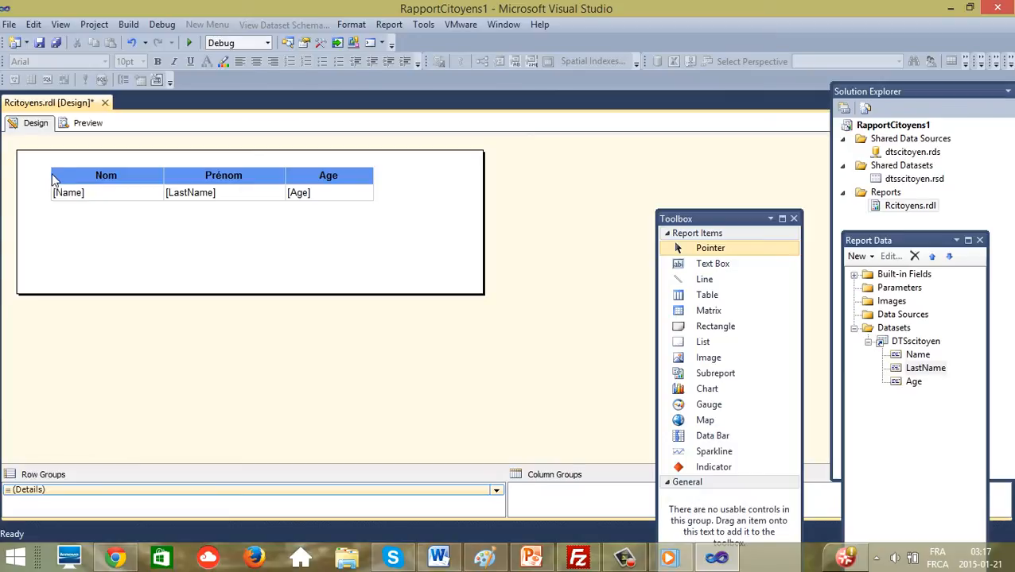
- Insert a new row above the Nom, Prénom and Age header row
{"action": "left_click", "coordinate": [58, 180]}
{"action": "left_click", "coordinate": [45, 174]}
{"action": "right_click", "coordinate": [45, 174]}
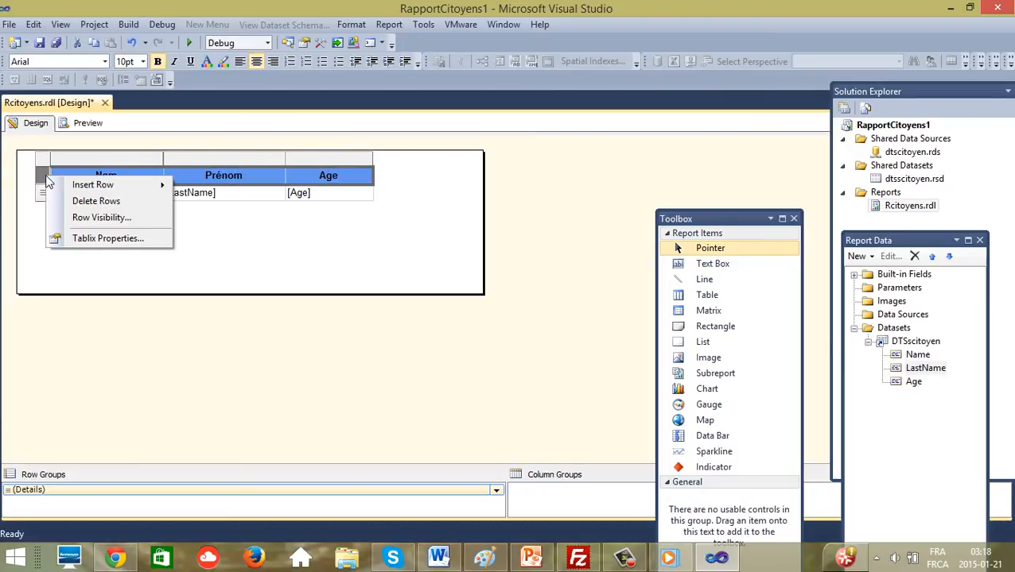
{"action": "mouse_move", "coordinate": [89, 189]}
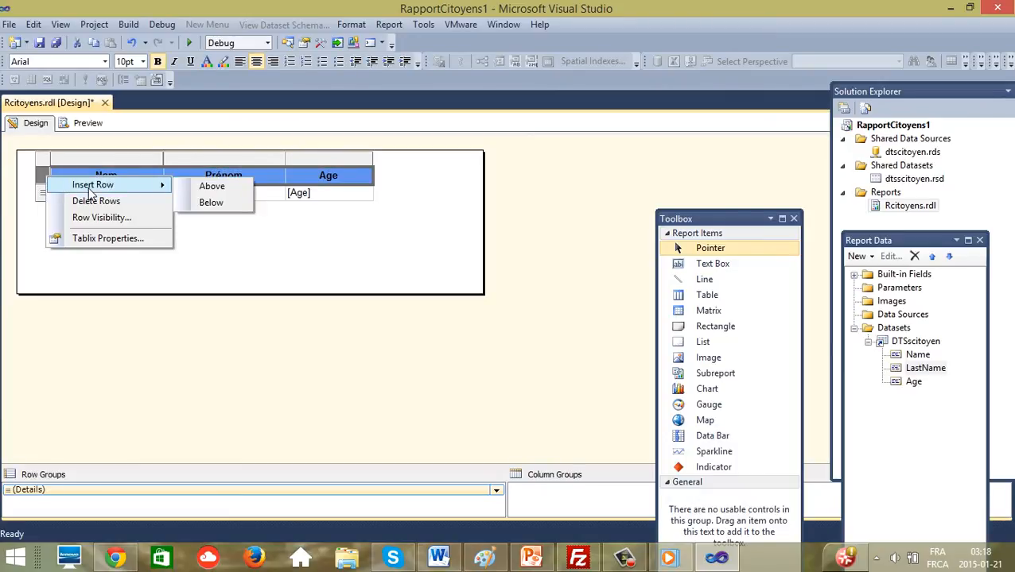
{"action": "left_click", "coordinate": [210, 185]}
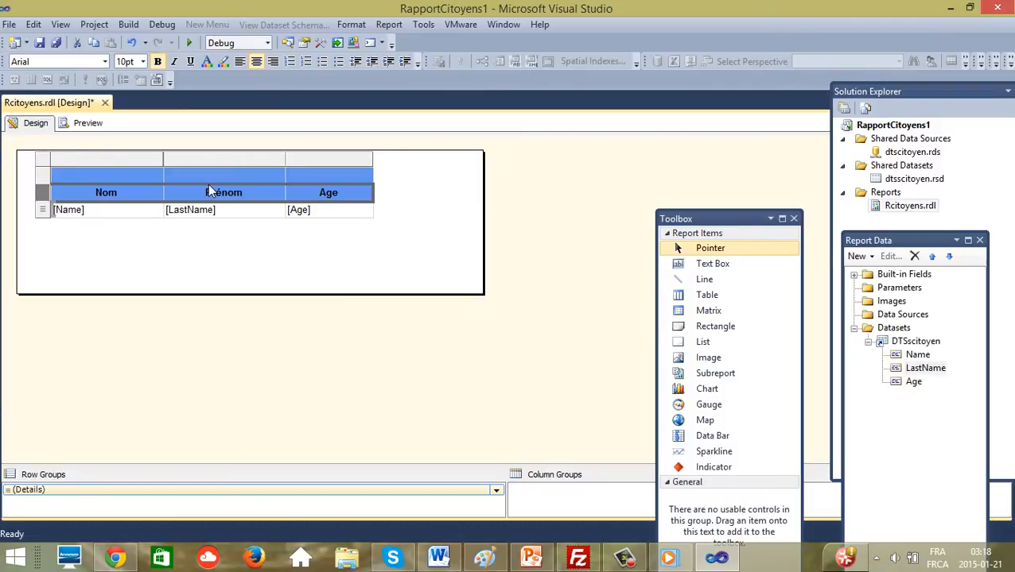
{"action": "left_click", "coordinate": [260, 174]}
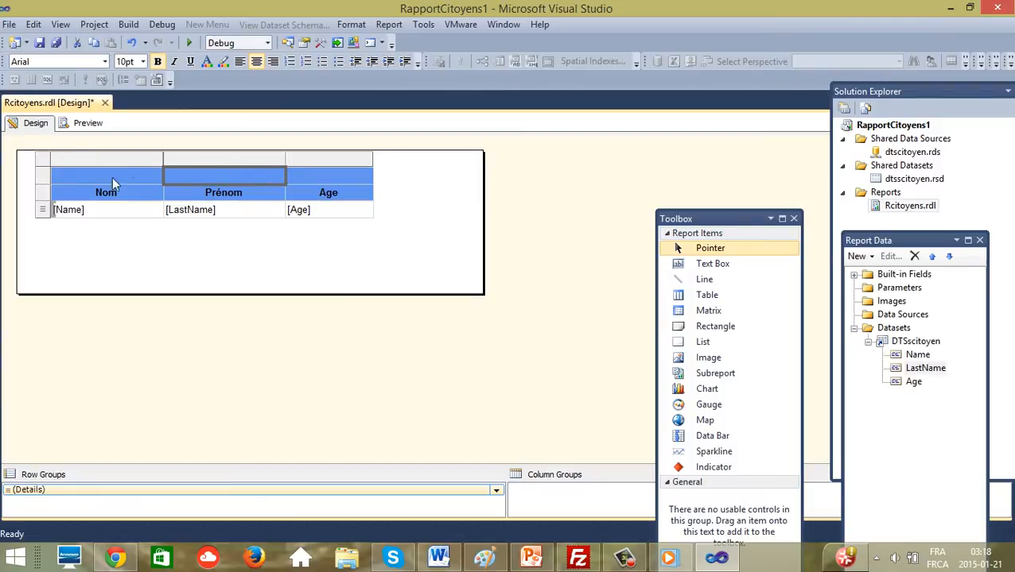
{"action": "left_click", "coordinate": [43, 179]}
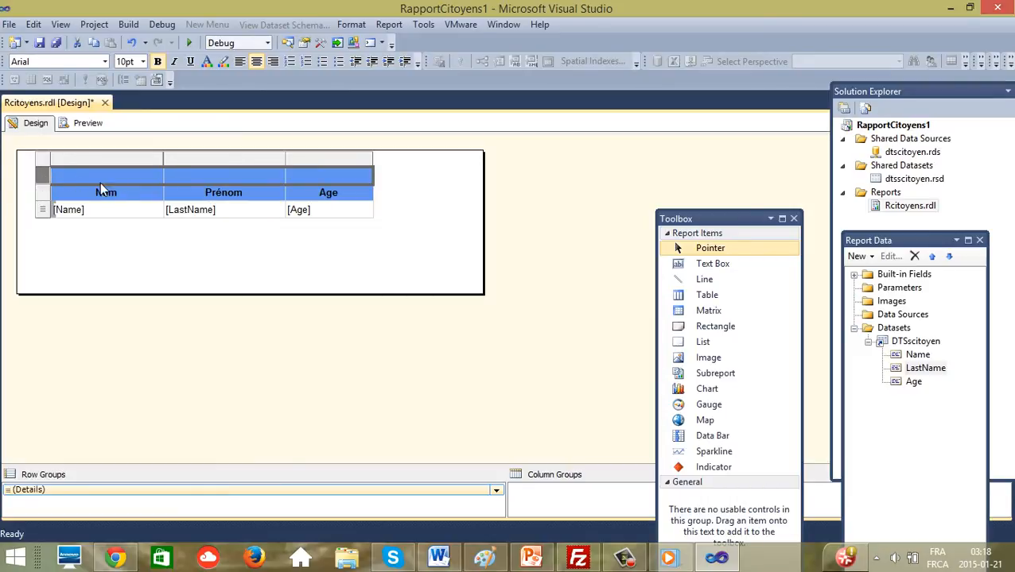
{"action": "left_click", "coordinate": [176, 259]}
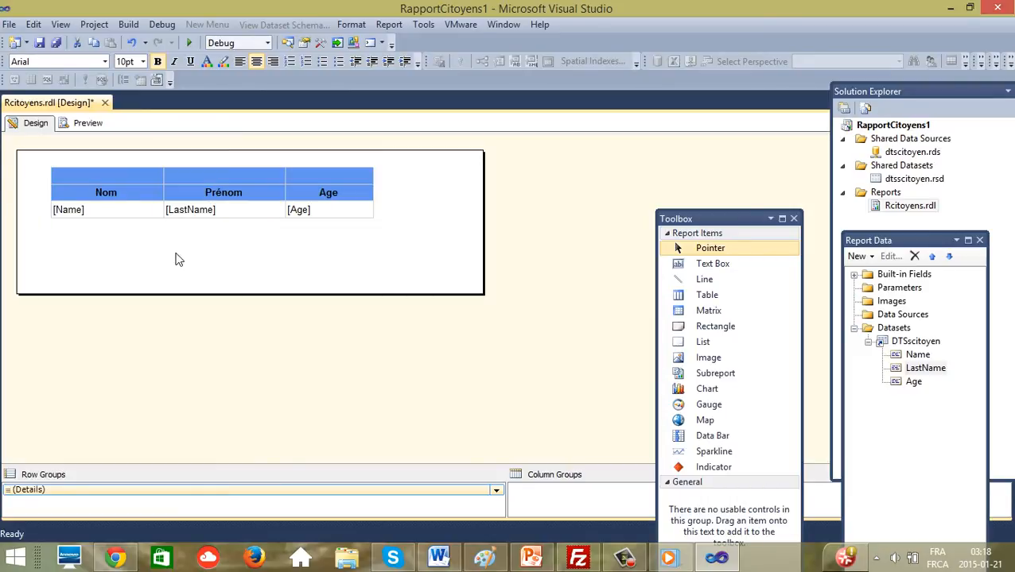
{"action": "left_click", "coordinate": [58, 174]}
{"action": "left_click", "coordinate": [43, 177]}
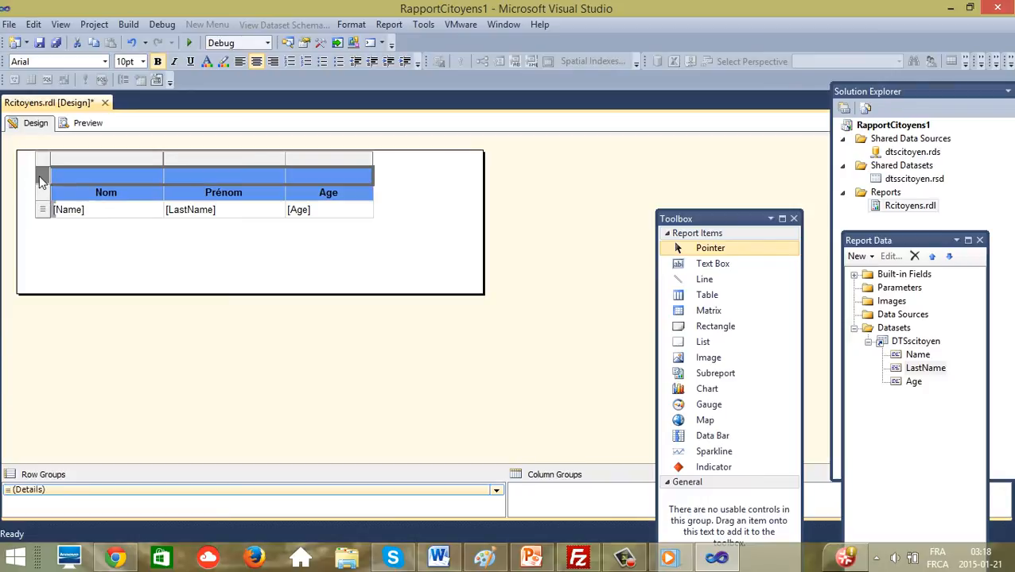
{"action": "right_click", "coordinate": [41, 181]}
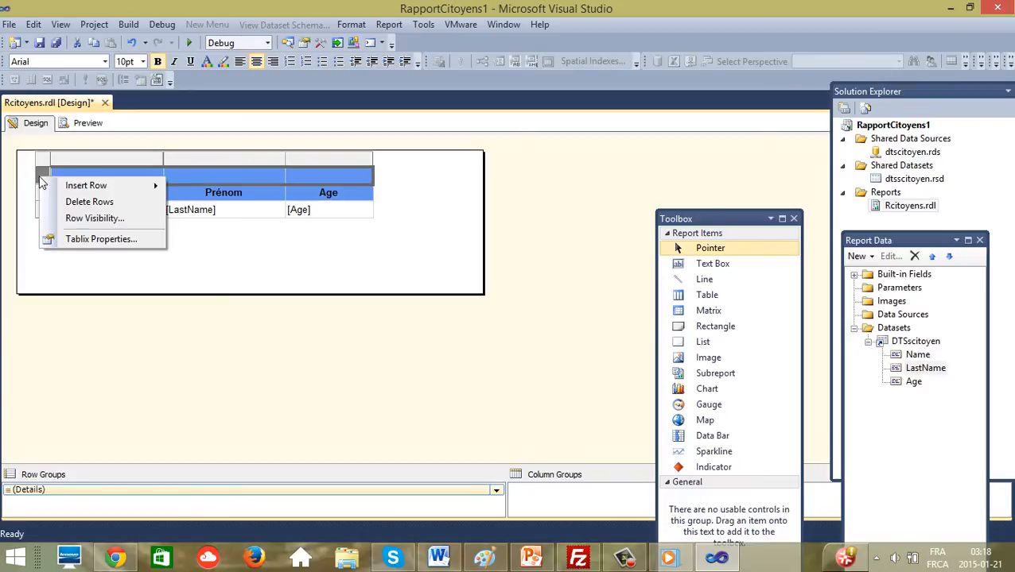
{"action": "left_click", "coordinate": [83, 238]}
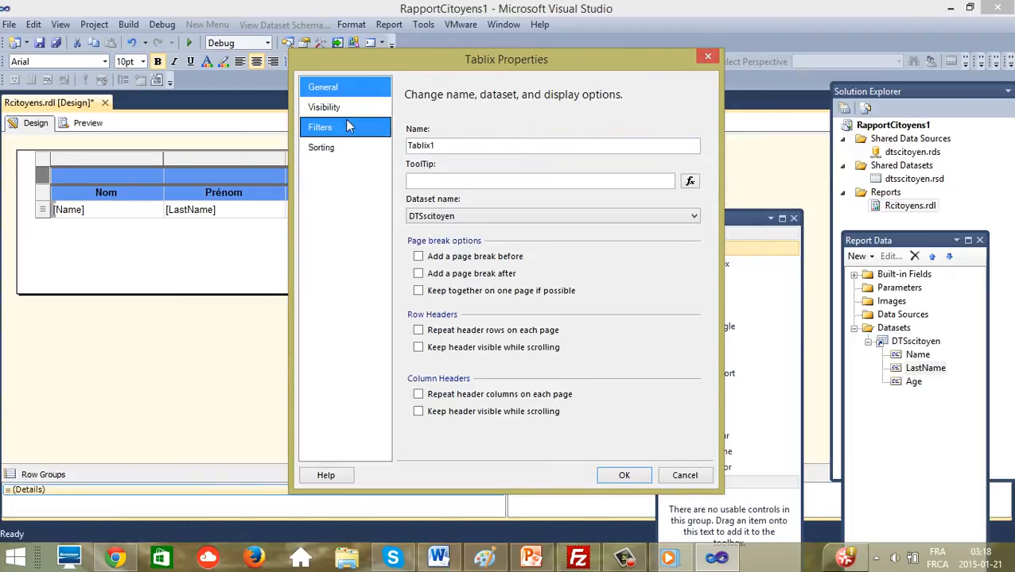
{"action": "left_click", "coordinate": [320, 129]}
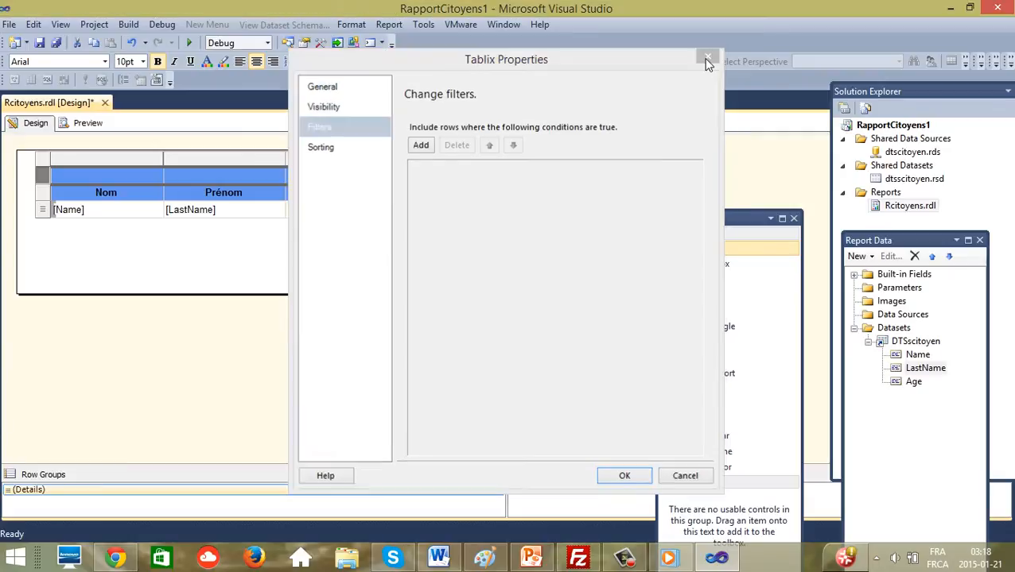
{"action": "left_click", "coordinate": [707, 56]}
- Merge the three empty cells of the row above the headers into one cell
{"action": "left_click", "coordinate": [88, 177]}
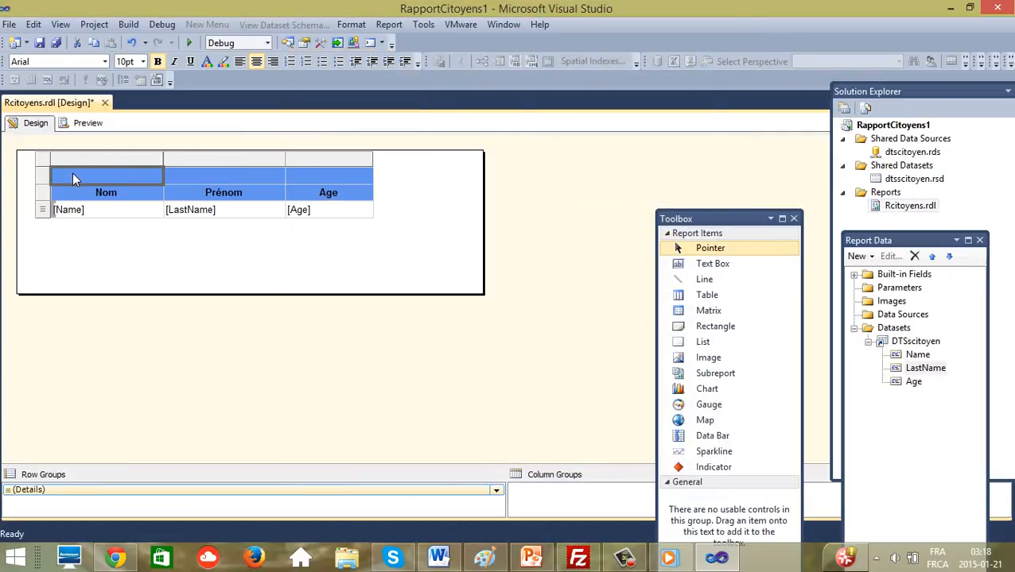
{"action": "key", "text": "shift+Right"}
{"action": "key", "text": "shift+Right"}
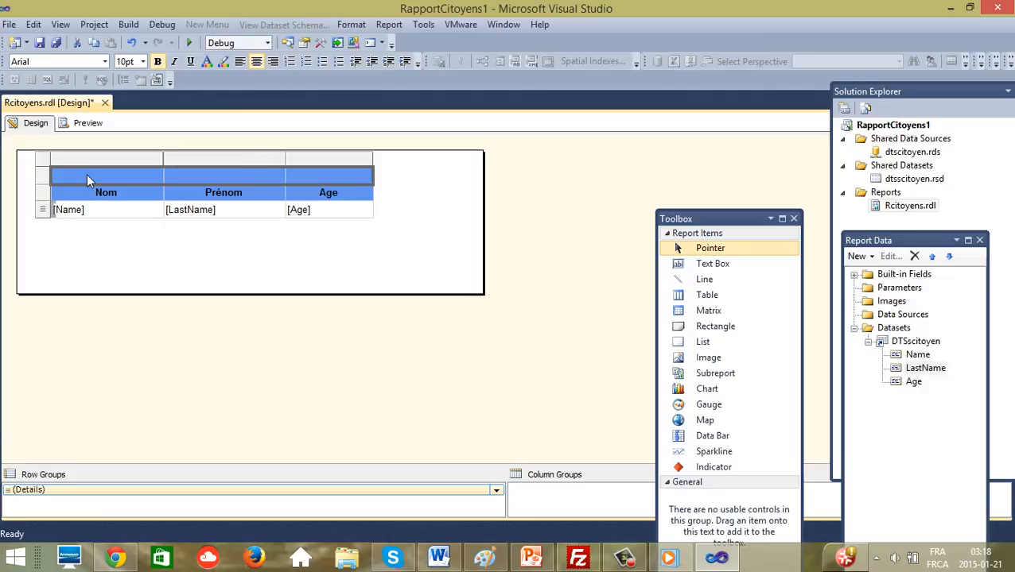
{"action": "right_click", "coordinate": [87, 178]}
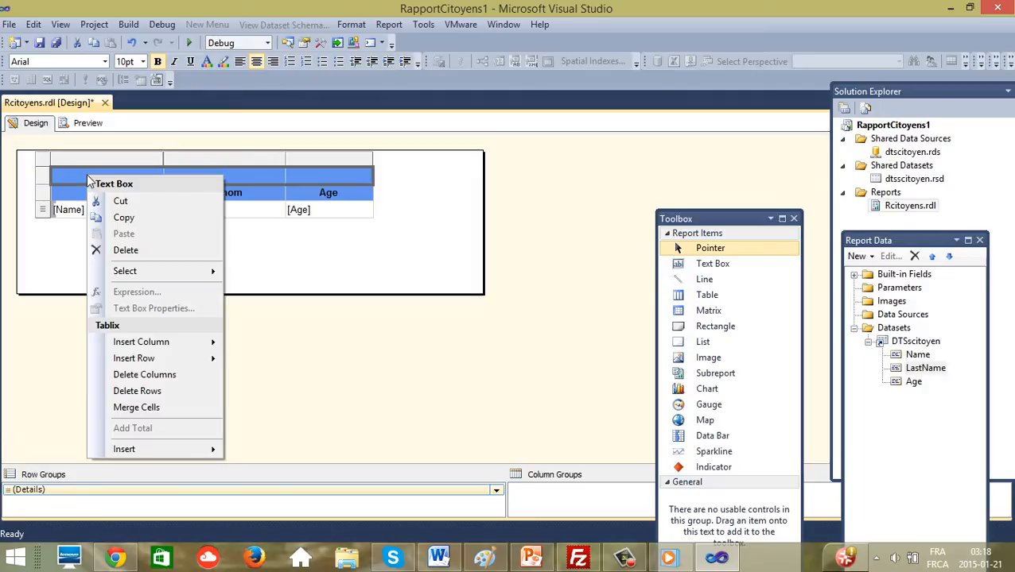
{"action": "left_click", "coordinate": [131, 412]}
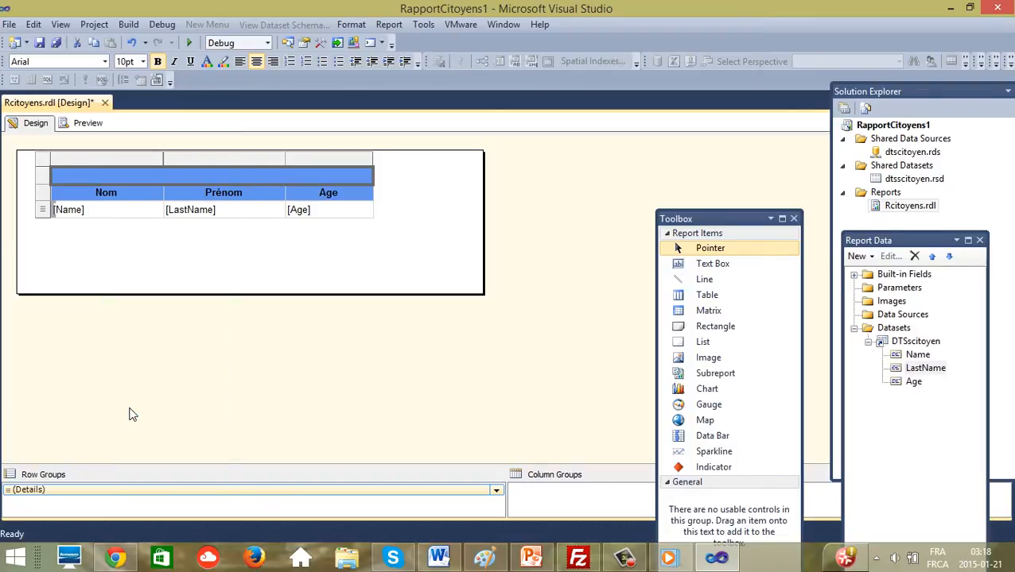
- Fill the background of the merged title row above the Nom, Prénom and Age headers with black
{"action": "left_click", "coordinate": [180, 175]}
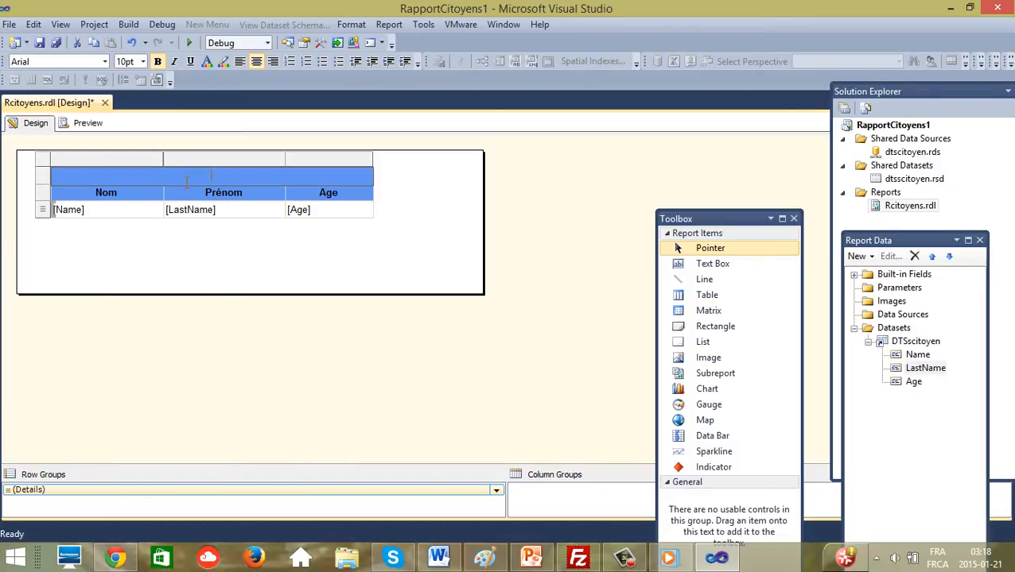
{"action": "left_click", "coordinate": [48, 176]}
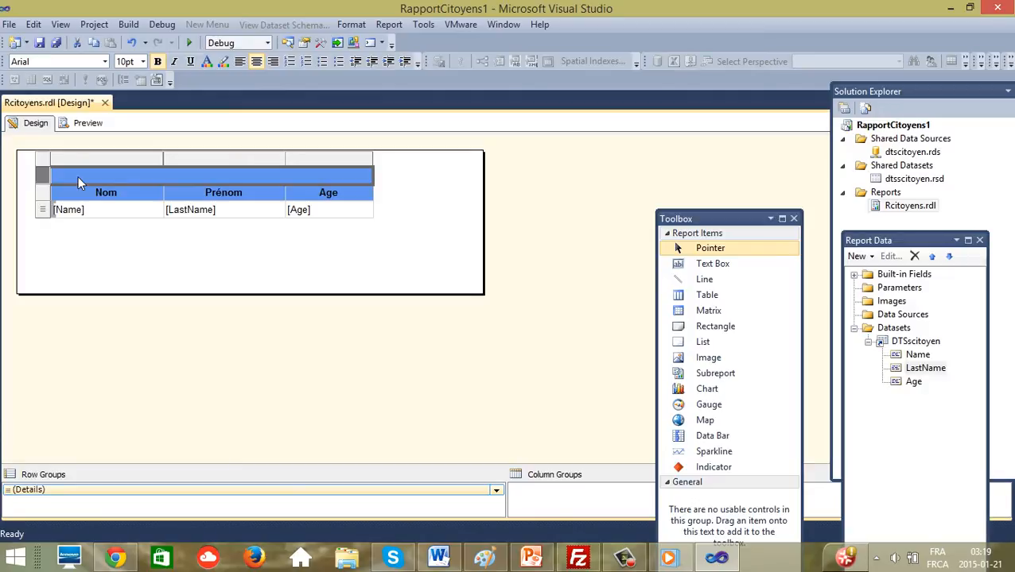
{"action": "left_click", "coordinate": [223, 67]}
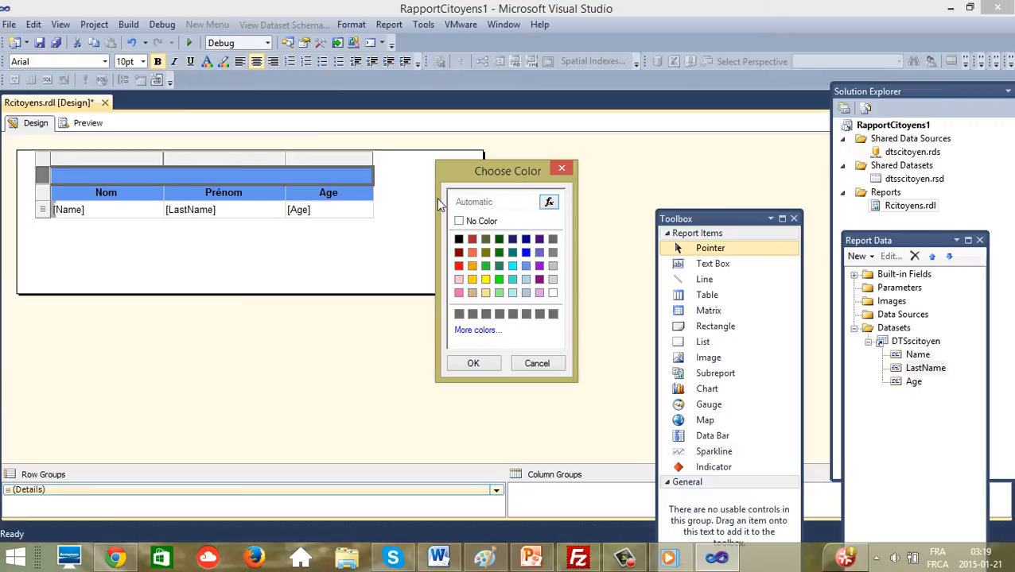
{"action": "left_click", "coordinate": [459, 239]}
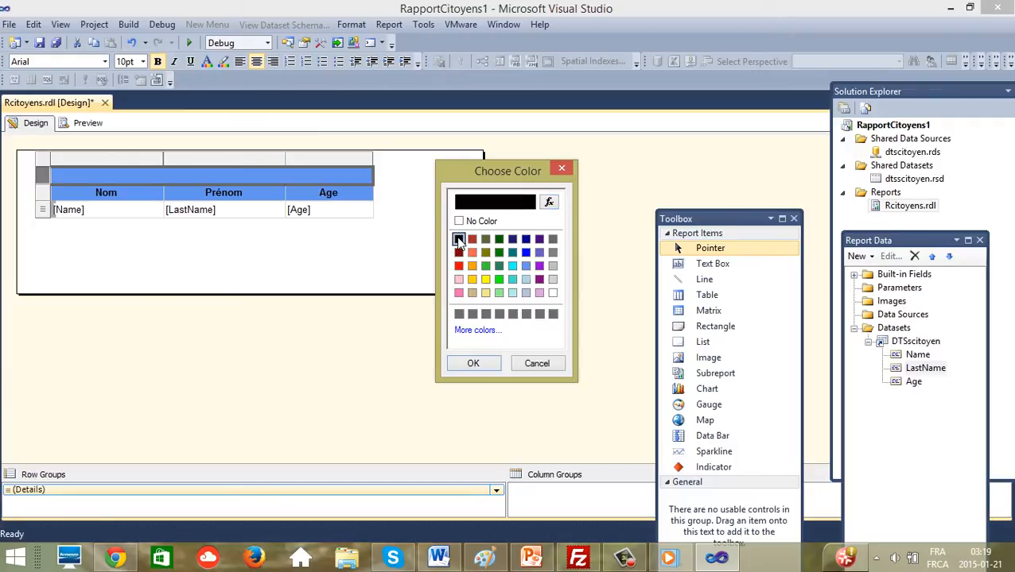
{"action": "left_click", "coordinate": [475, 363]}
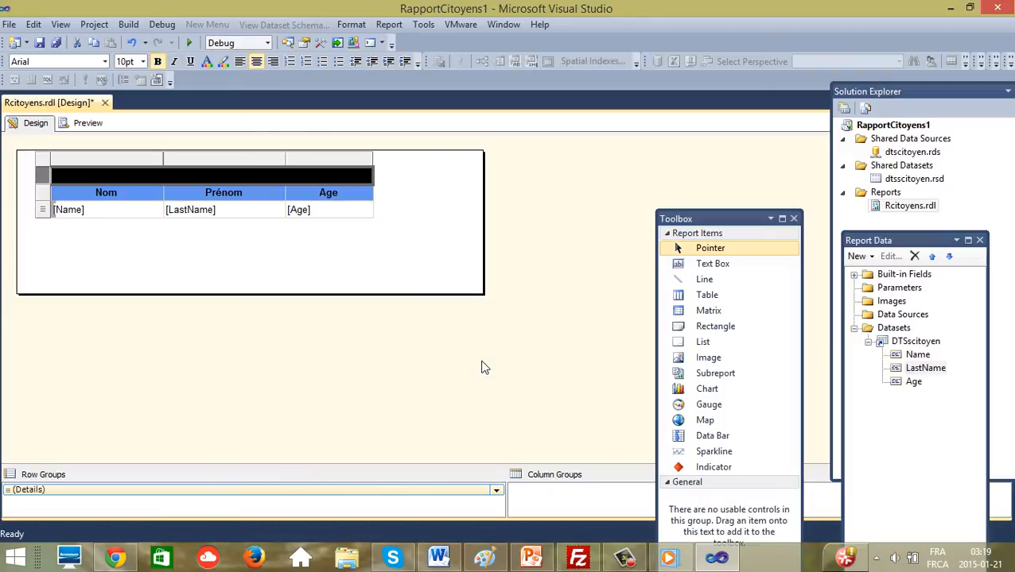
- Begin the title text in the black merged row with the letter T and set its font colour to white
{"action": "left_click", "coordinate": [179, 176]}
{"action": "left_click", "coordinate": [181, 176]}
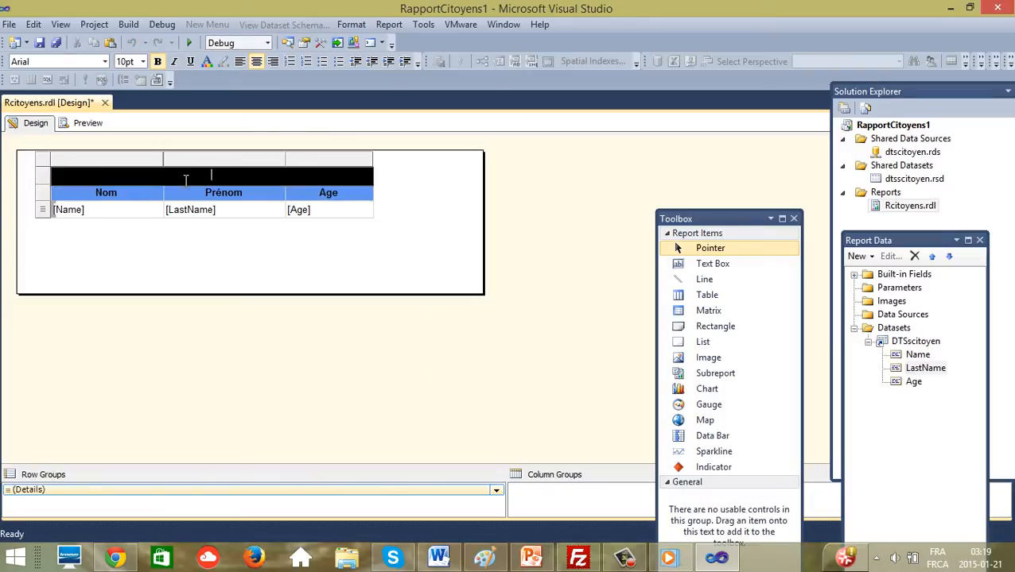
{"action": "type", "text": "L"}
{"action": "left_click_drag", "start_coordinate": [225, 182], "coordinate": [202, 181]}
{"action": "left_click", "coordinate": [207, 62]}
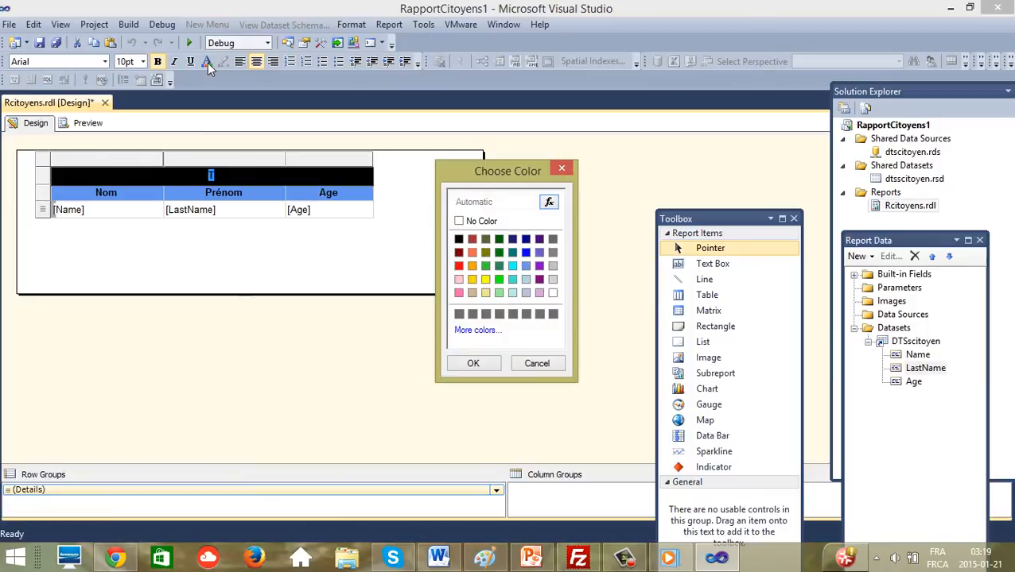
{"action": "left_click", "coordinate": [460, 221]}
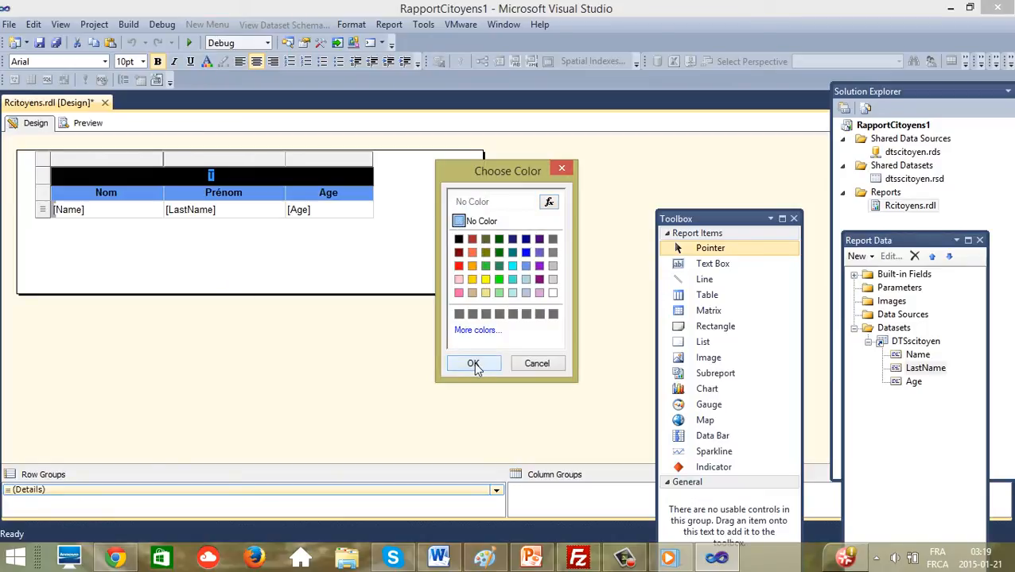
{"action": "left_click", "coordinate": [552, 295]}
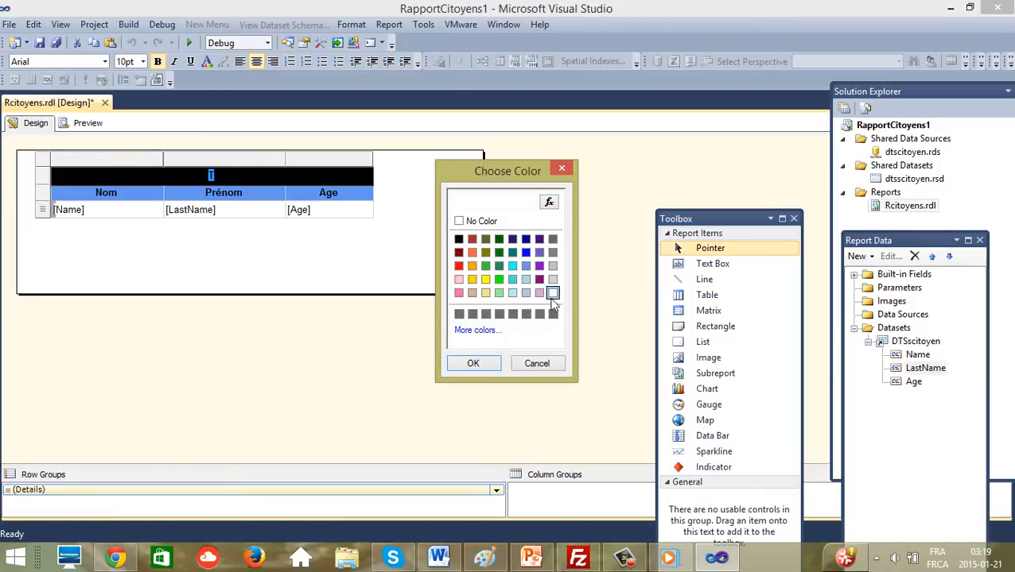
{"action": "left_click", "coordinate": [472, 363]}
- Complete the title in the merged row so it reads "Table des citoyens"
{"action": "left_click", "coordinate": [226, 181]}
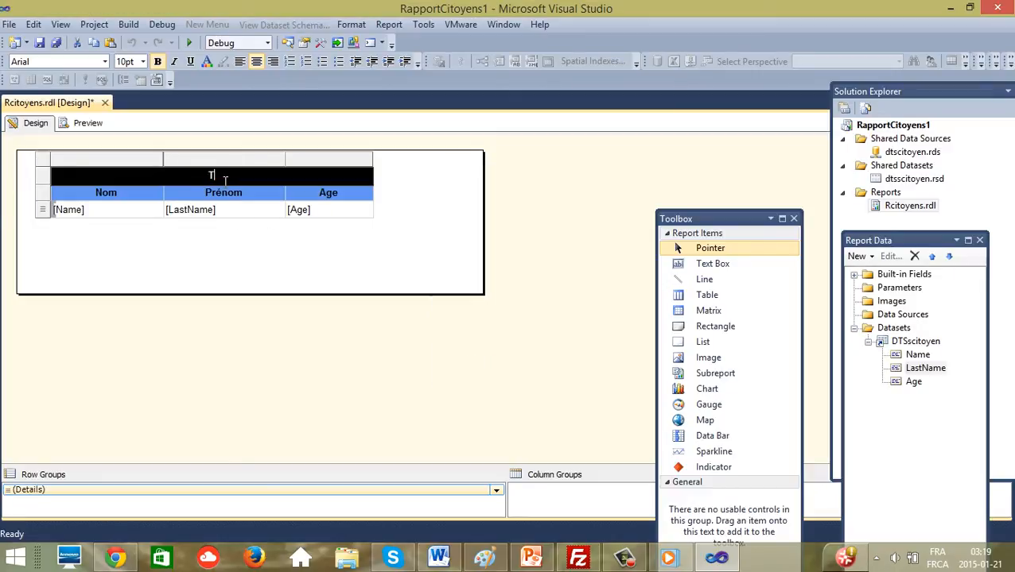
{"action": "type", "text": "A"}
{"action": "key", "text": "BackSpace"}
{"action": "type", "text": "ab"}
{"action": "key", "text": "BackSpace"}
{"action": "type", "text": "ble des citoyens"}
- Set the font size of the "Table des citoyens" title to 14pt
{"action": "left_click_drag", "start_coordinate": [256, 175], "coordinate": [172, 180]}
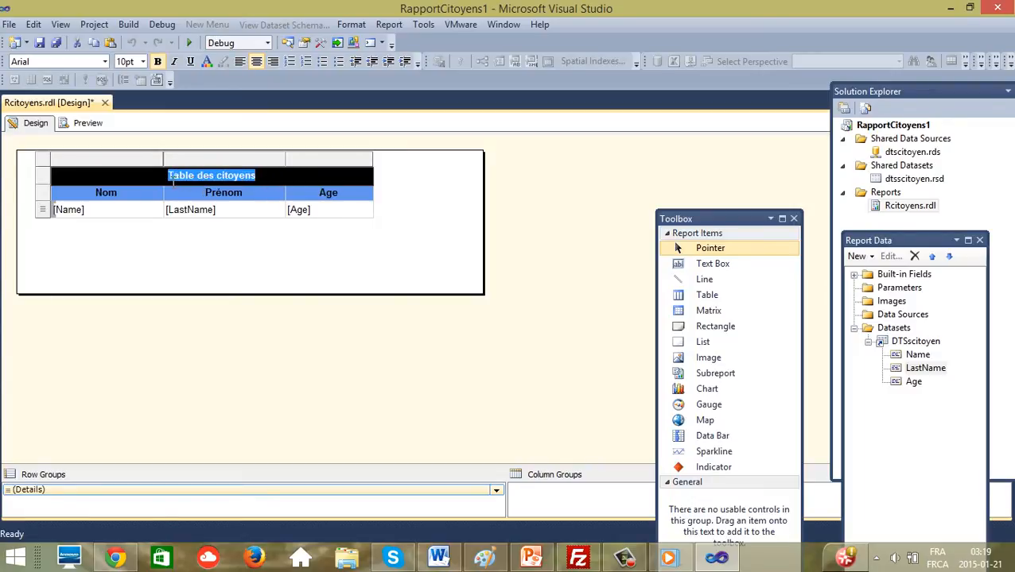
{"action": "left_click", "coordinate": [144, 62]}
{"action": "left_click", "coordinate": [128, 108]}
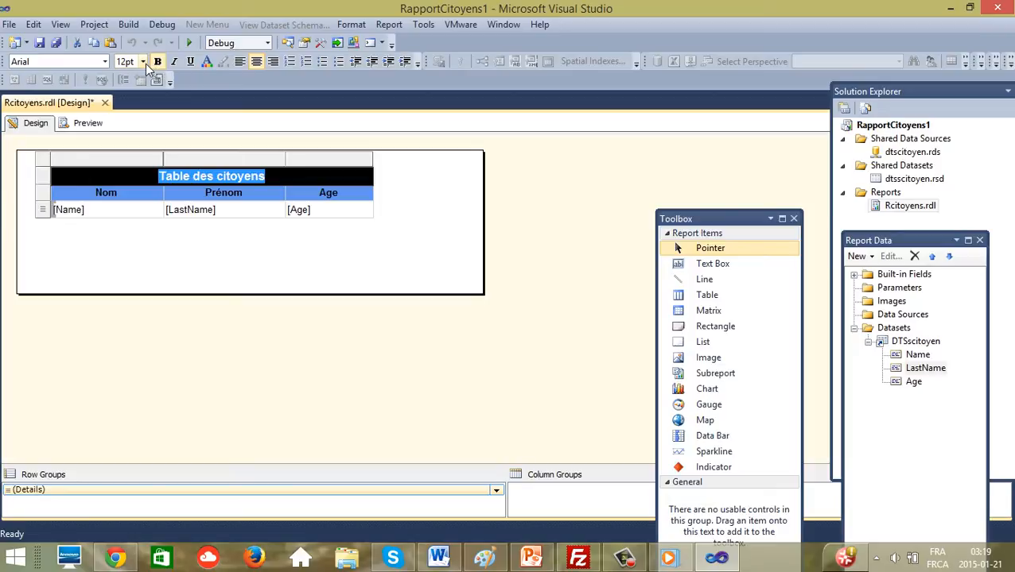
{"action": "left_click", "coordinate": [143, 62]}
{"action": "left_click", "coordinate": [133, 109]}
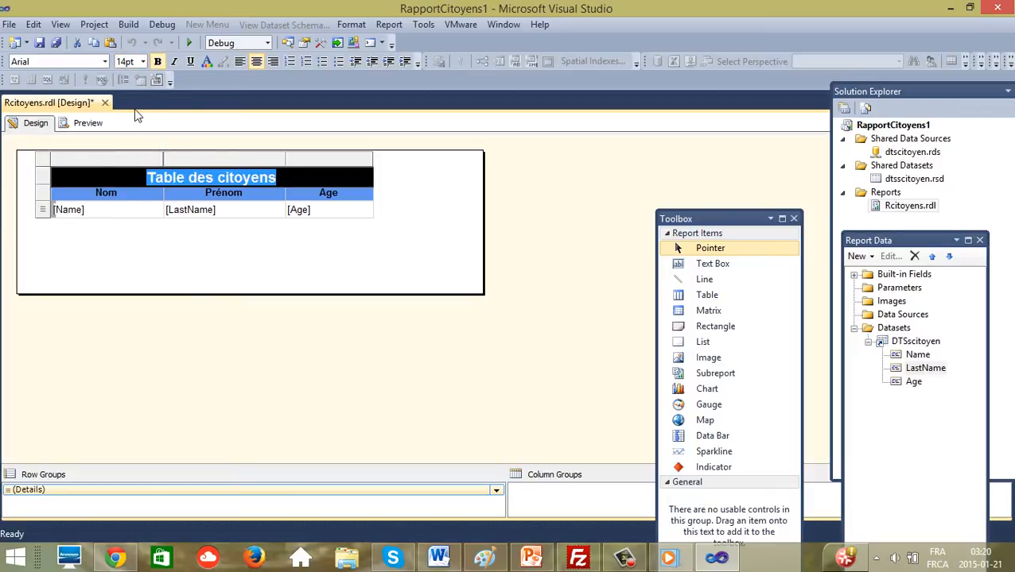
- Increase the height of the title row slightly to give "Table des citoyens" more room
{"action": "left_click", "coordinate": [84, 181]}
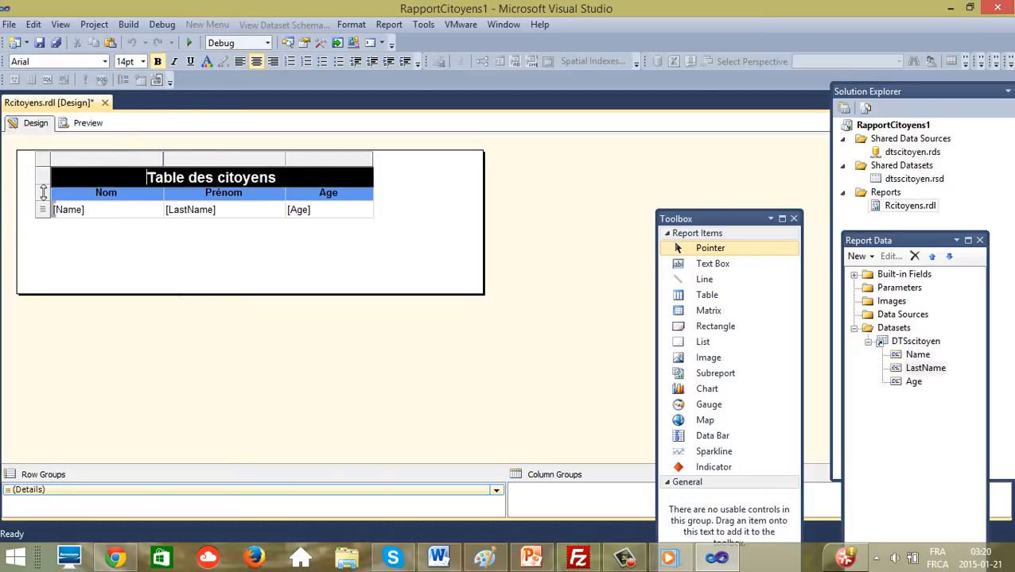
{"action": "left_click", "coordinate": [43, 192]}
{"action": "left_click_drag", "start_coordinate": [42, 193], "coordinate": [43, 196]}
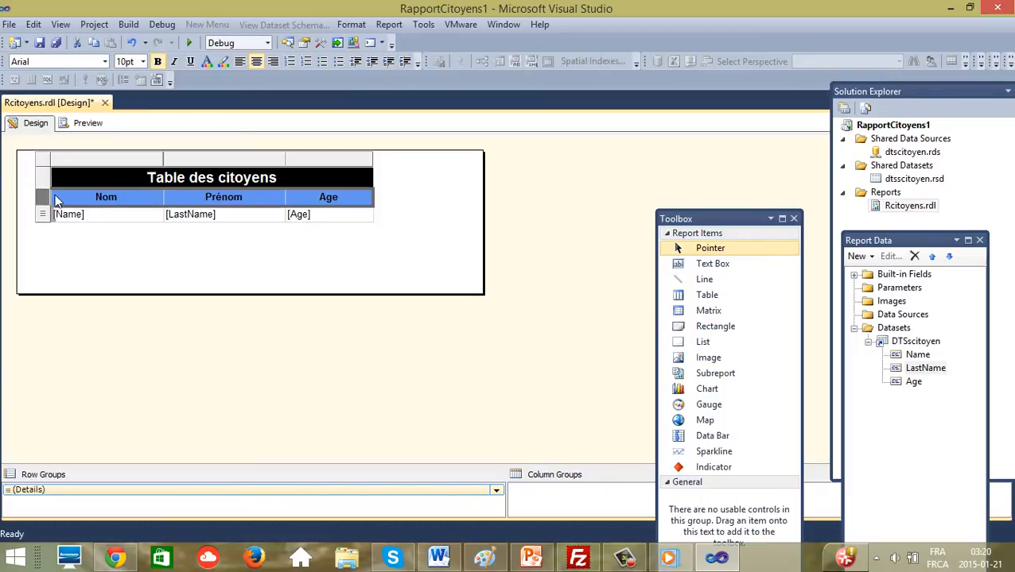
{"action": "mouse_move", "coordinate": [43, 195]}
{"action": "left_mouse_down"}
{"action": "mouse_move", "coordinate": [43, 264]}
{"action": "mouse_move", "coordinate": [45, 199]}
{"action": "left_mouse_up"}
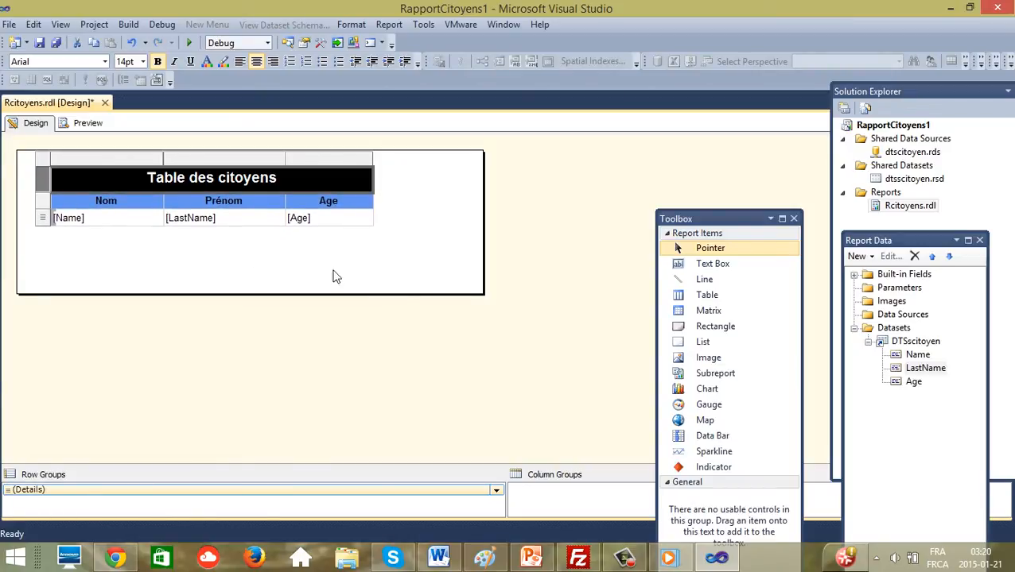
- Preview the report with its formatted title and header rows, and return to the design view
{"action": "left_click", "coordinate": [399, 237]}
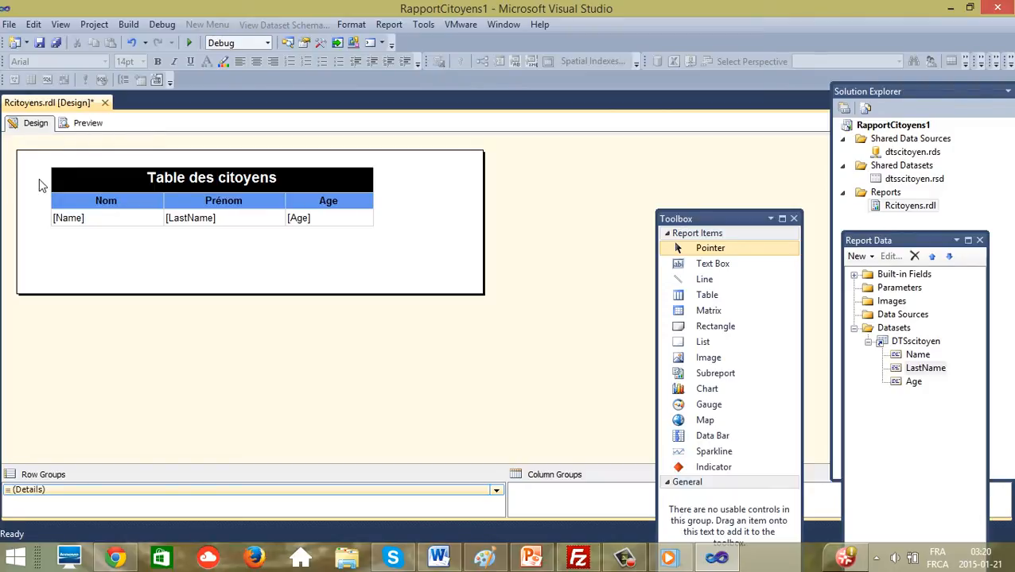
{"action": "left_click", "coordinate": [88, 124]}
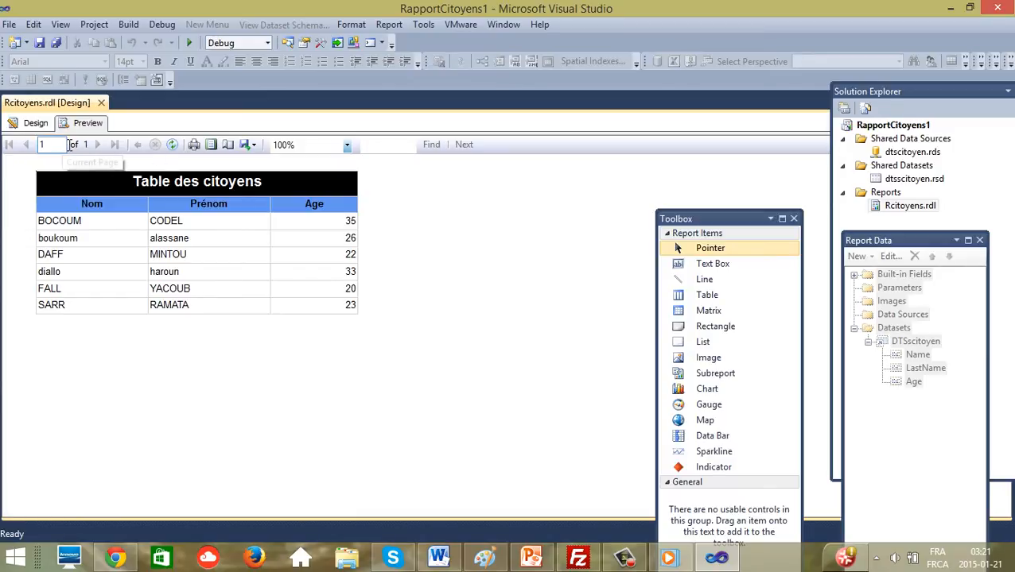
{"action": "left_click", "coordinate": [35, 124]}
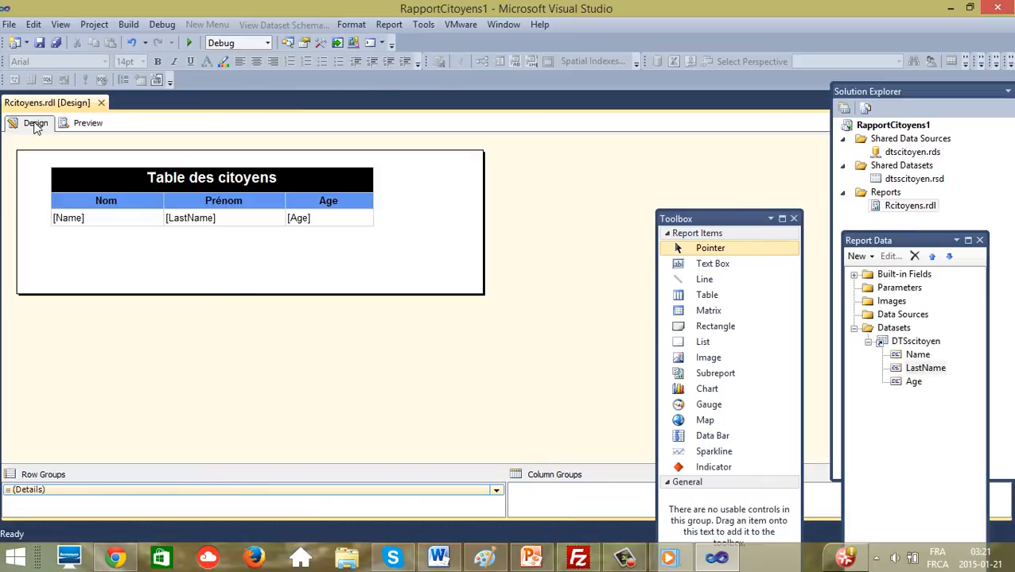
- Examine the Nom header cell's general and fill text box properties, including the background image source, and leave without applying changes
{"action": "left_click", "coordinate": [84, 201]}
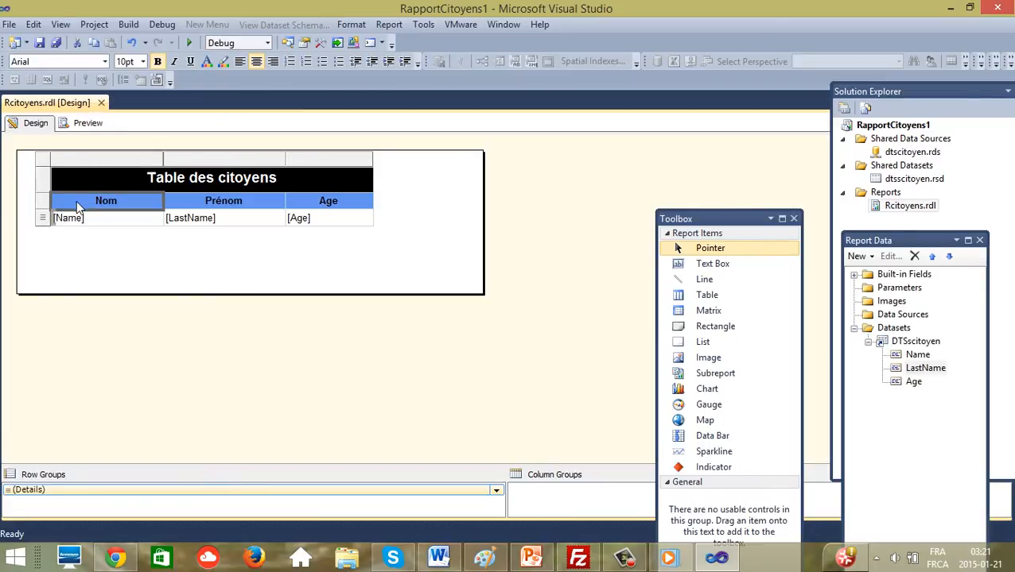
{"action": "right_click", "coordinate": [76, 204]}
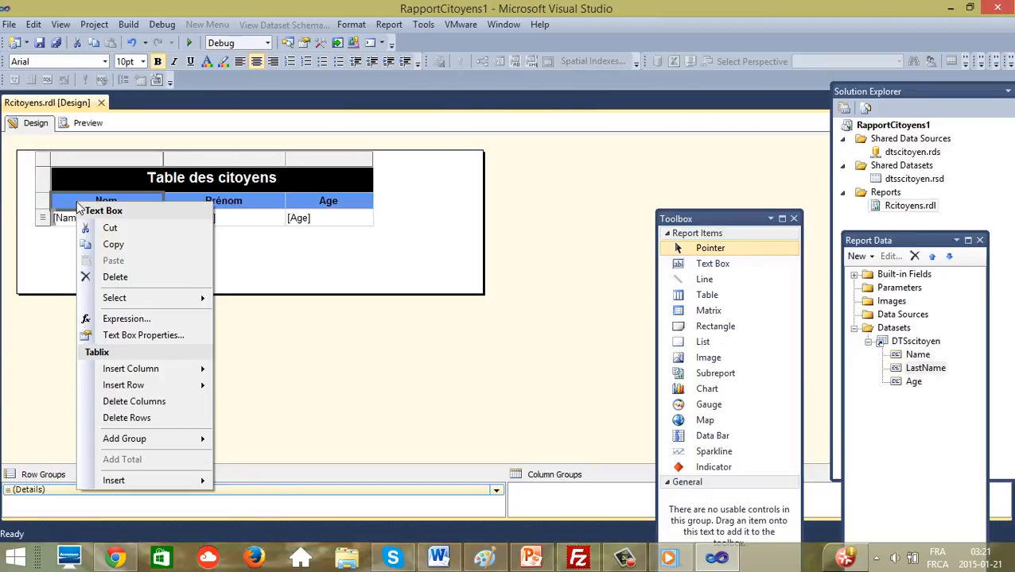
{"action": "left_click", "coordinate": [140, 338]}
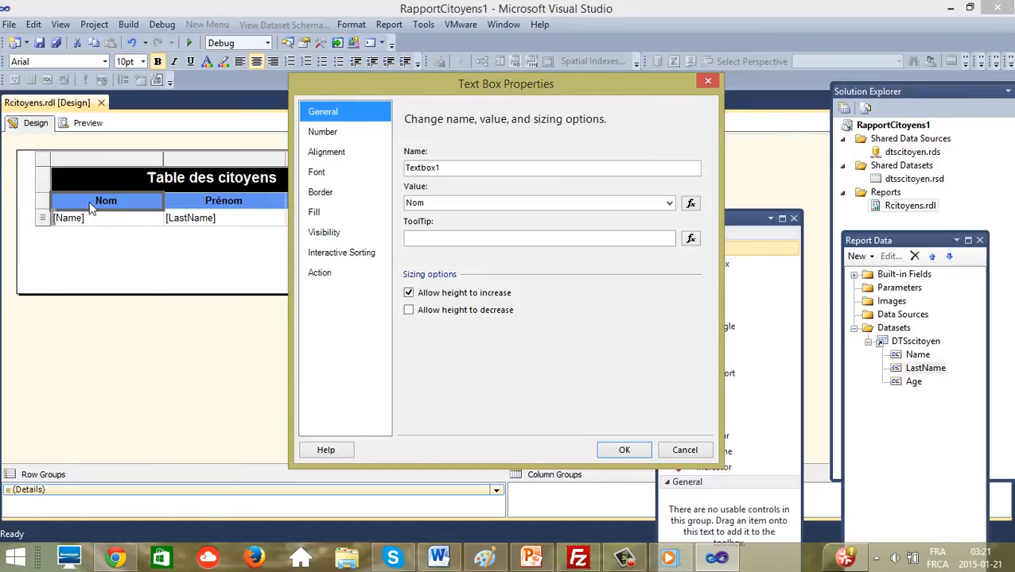
{"action": "left_click", "coordinate": [315, 213]}
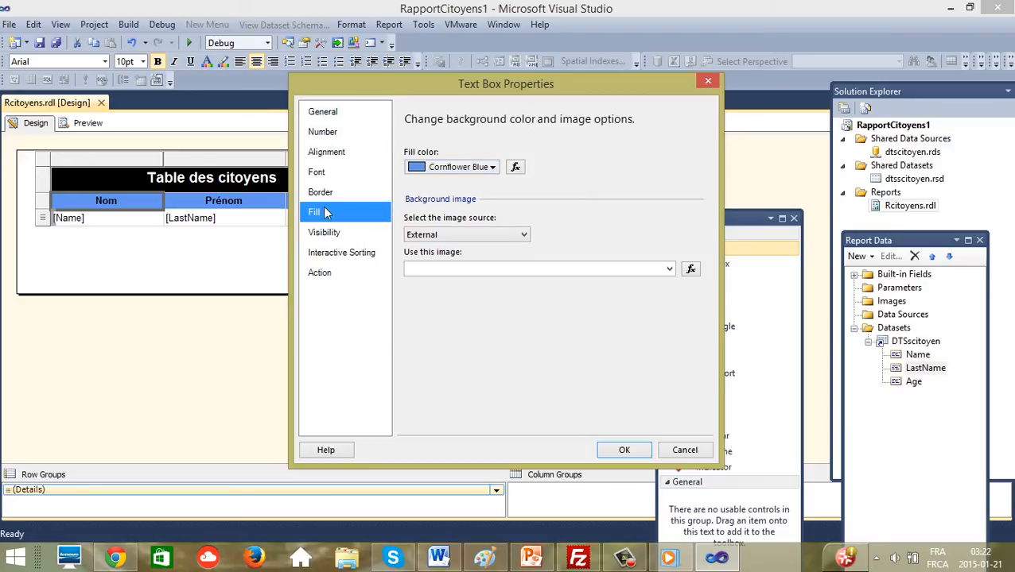
{"action": "left_click", "coordinate": [523, 238]}
{"action": "left_click", "coordinate": [523, 233]}
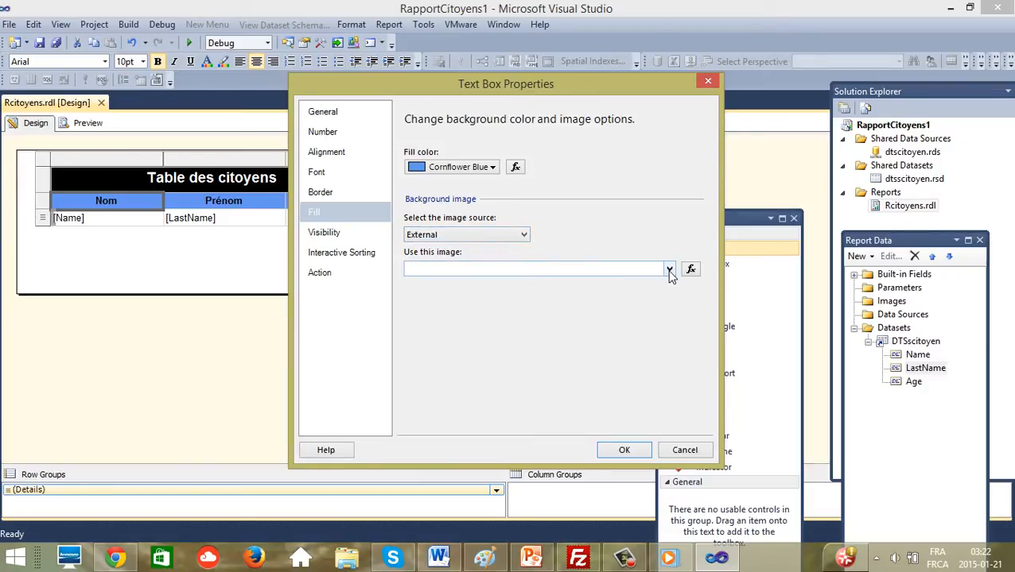
{"action": "left_click", "coordinate": [330, 114]}
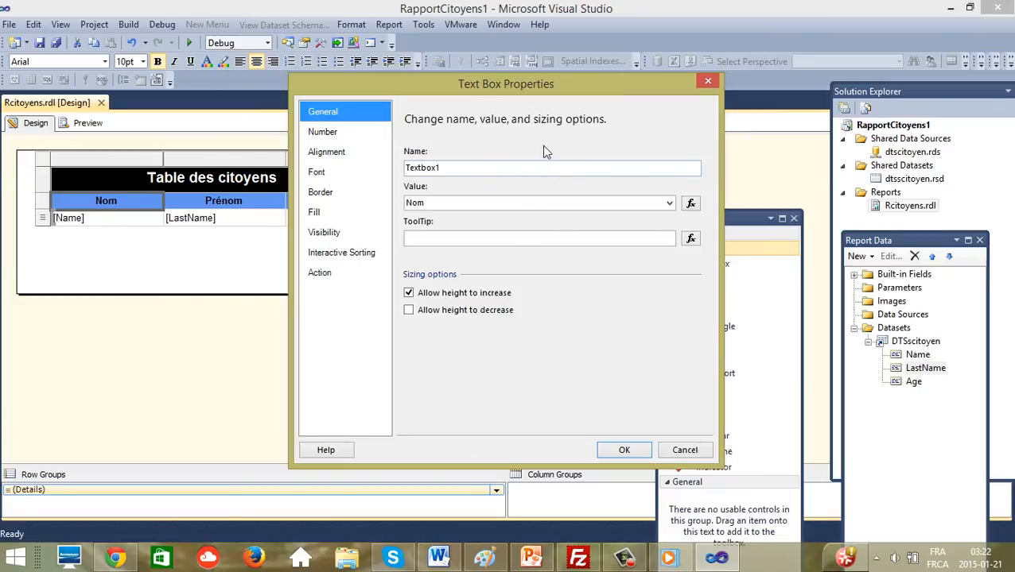
{"action": "left_click", "coordinate": [707, 81]}
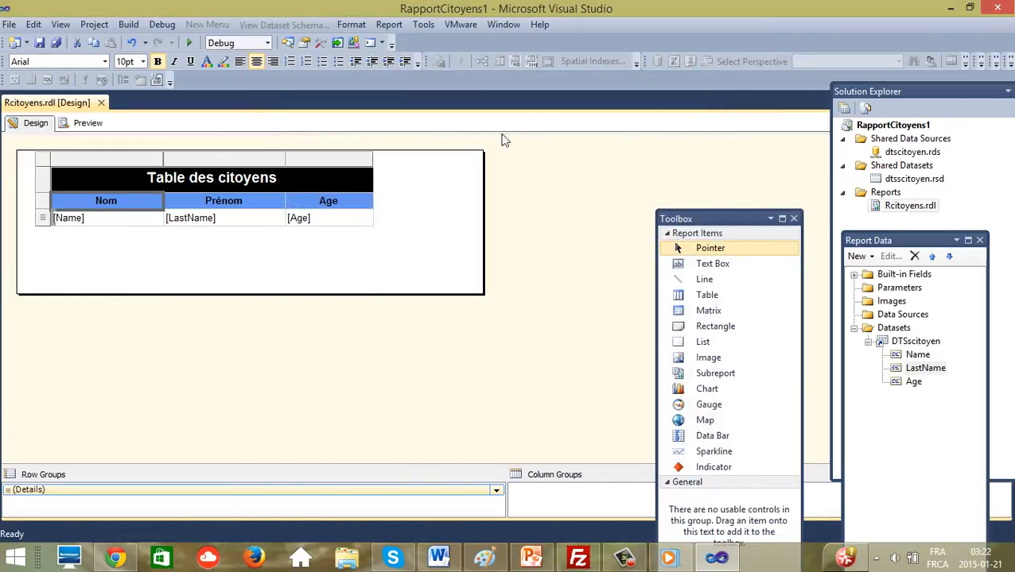
- Enable interactive sorting of the detail rows on the Nom header cell, sorted by [Name]
{"action": "right_click", "coordinate": [142, 208]}
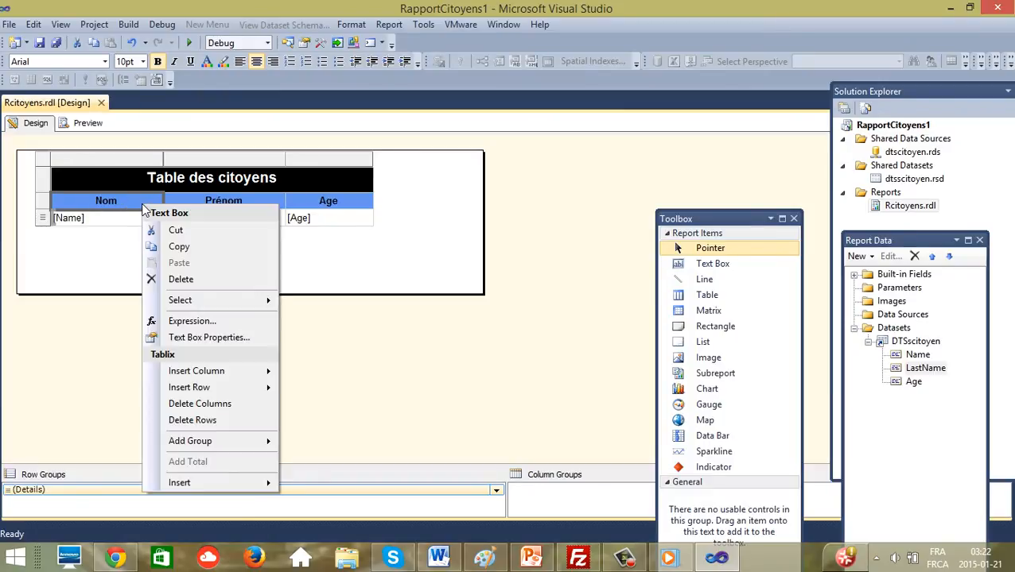
{"action": "left_click", "coordinate": [211, 337]}
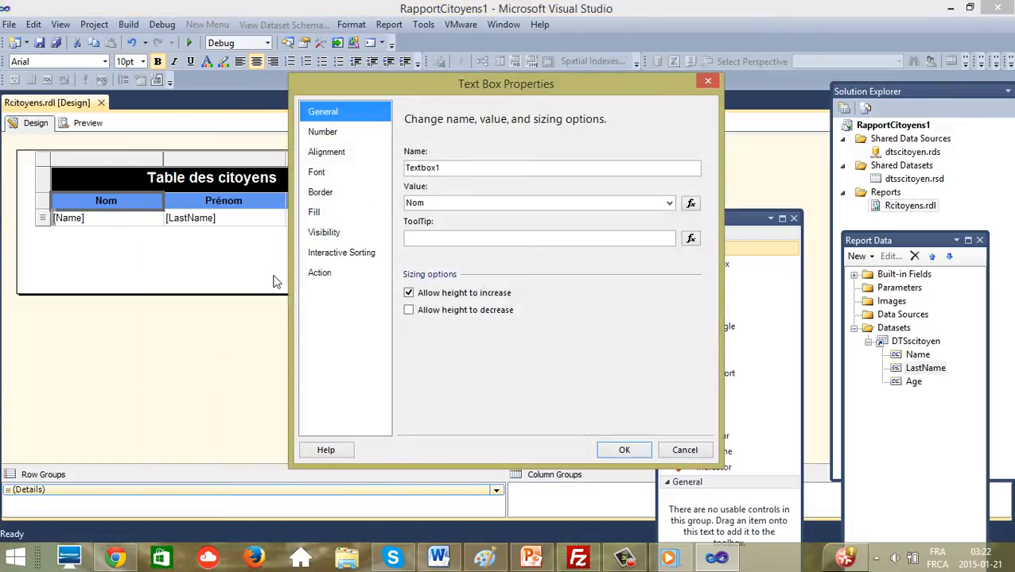
{"action": "left_click", "coordinate": [349, 254]}
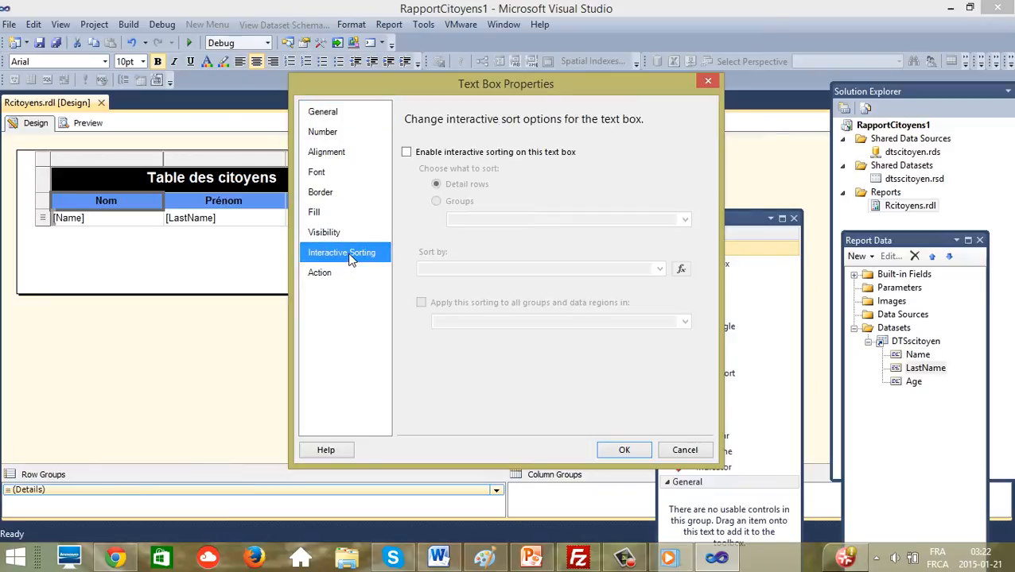
{"action": "left_click", "coordinate": [406, 152]}
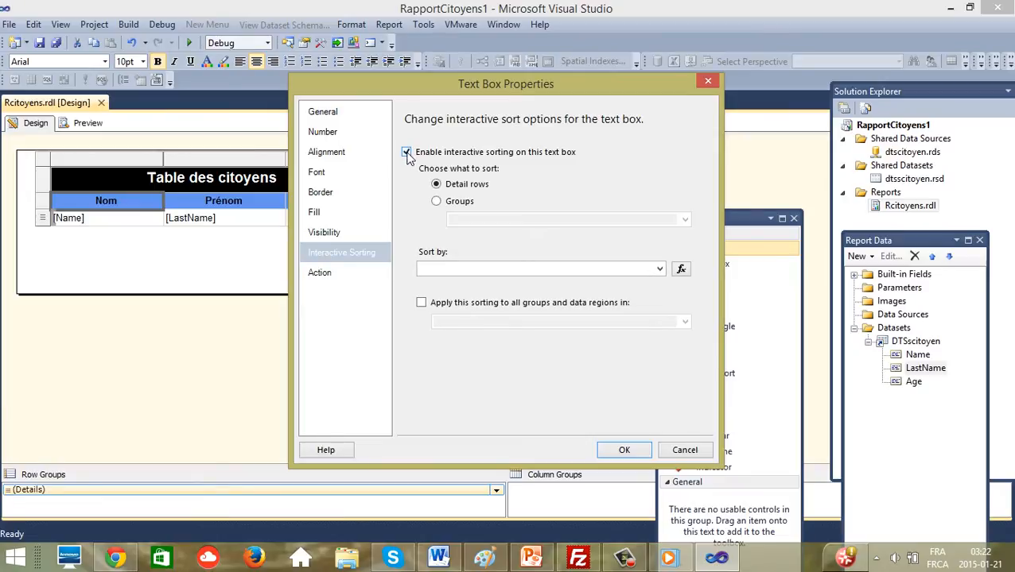
{"action": "left_click", "coordinate": [659, 269]}
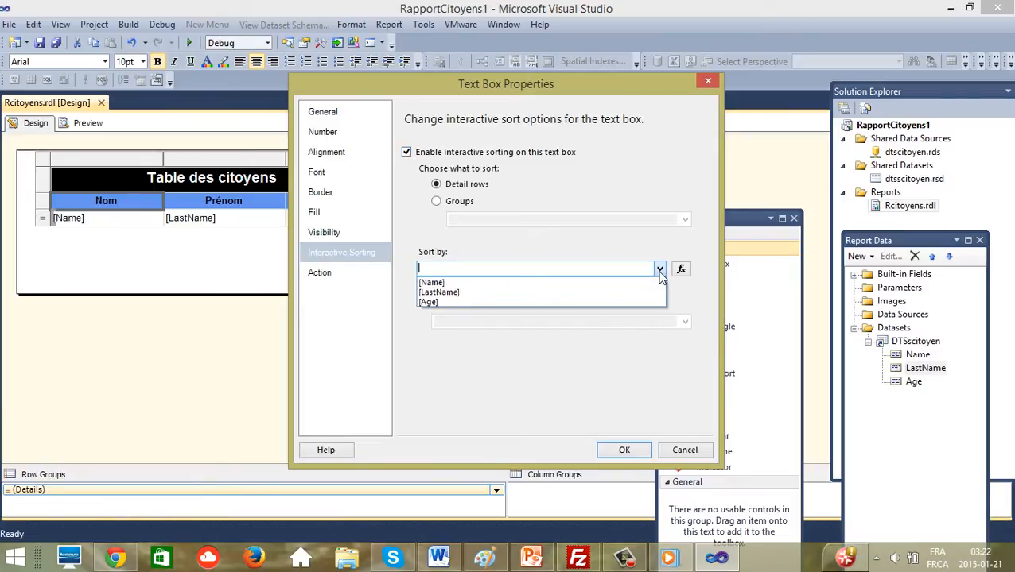
{"action": "left_click", "coordinate": [430, 283]}
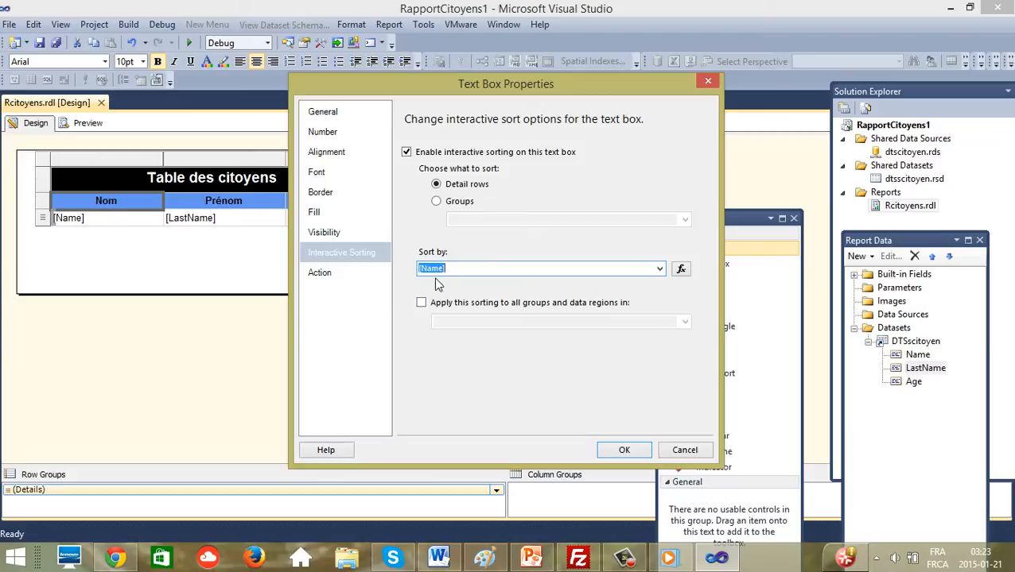
{"action": "left_click", "coordinate": [624, 451]}
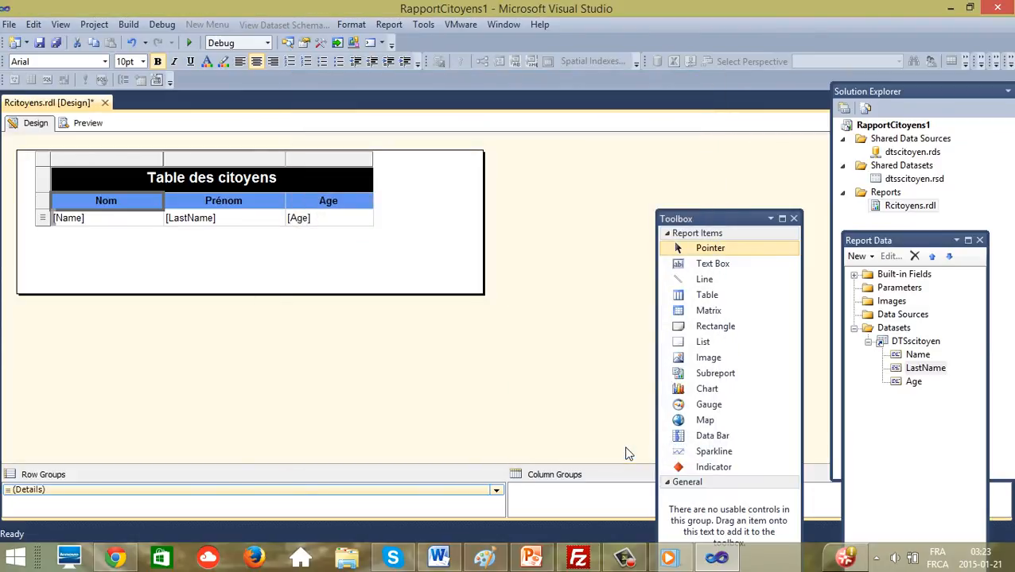
- Preview the report to check the interactive sorting control on the Nom header
{"action": "left_click", "coordinate": [338, 279]}
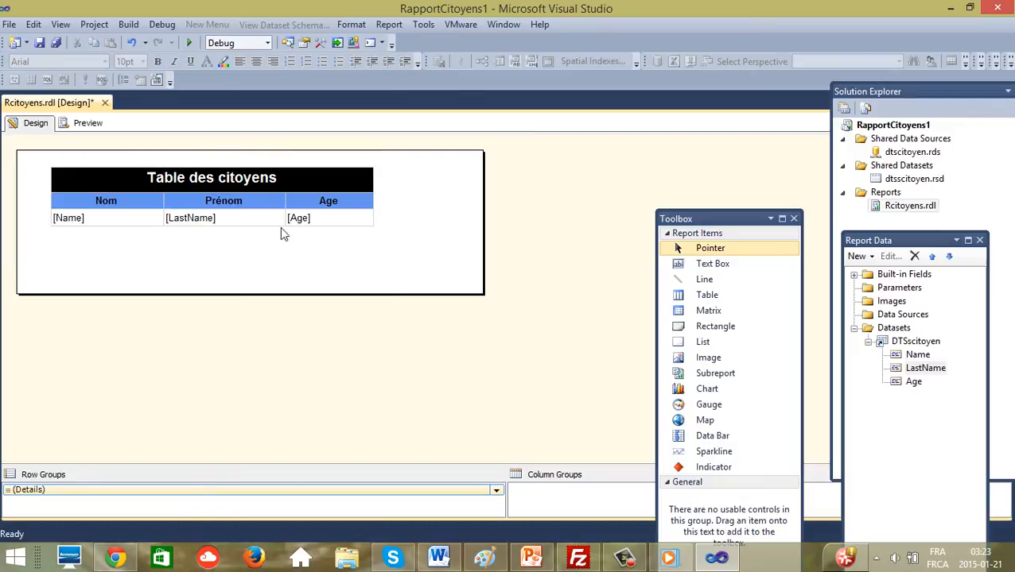
{"action": "left_click", "coordinate": [88, 124]}
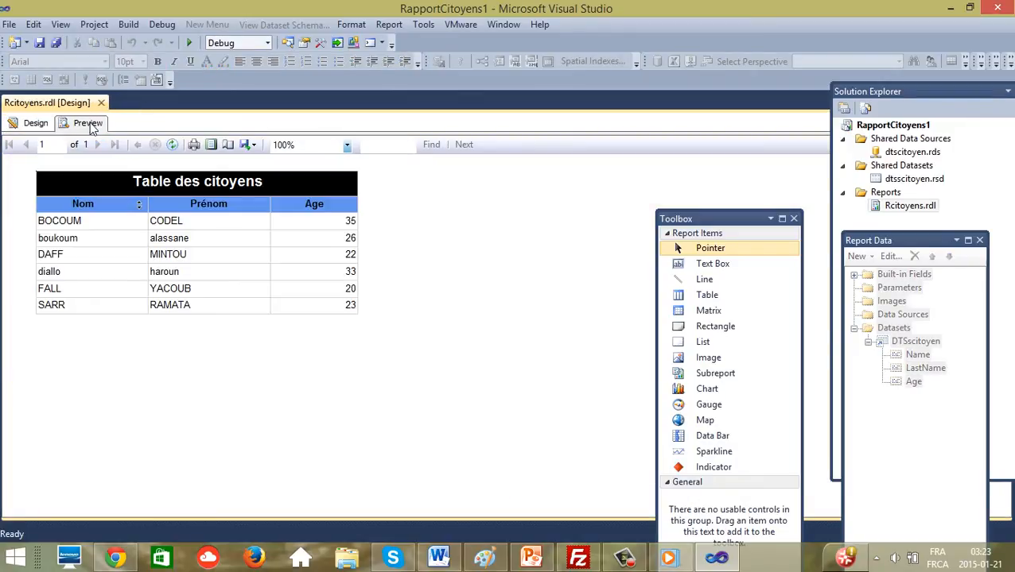
- Test the Nom column's interactive sort in the preview by switching repeatedly between ascending and descending order
{"action": "left_click", "coordinate": [139, 208]}
{"action": "left_click", "coordinate": [141, 209]}
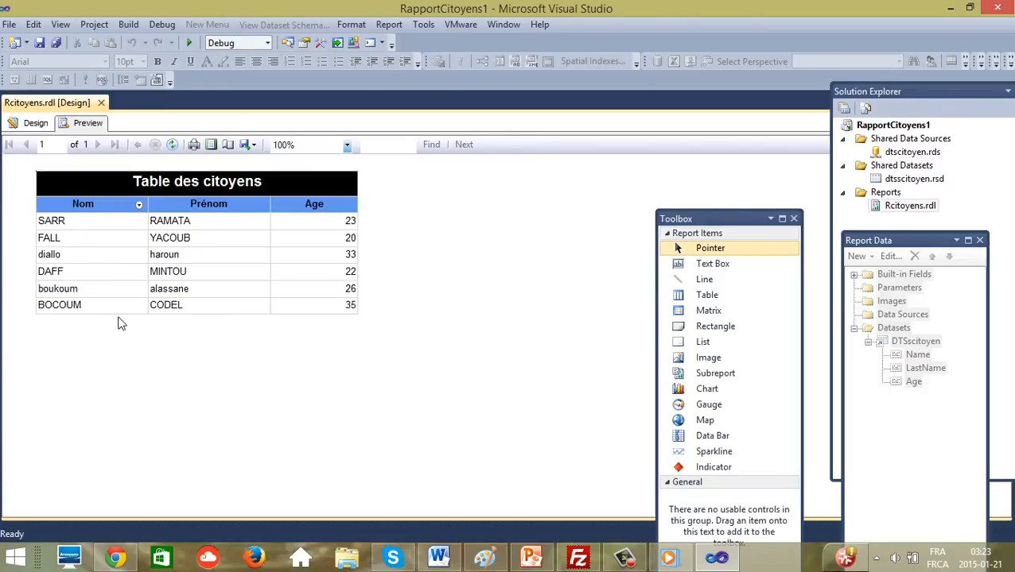
{"action": "left_click", "coordinate": [139, 205]}
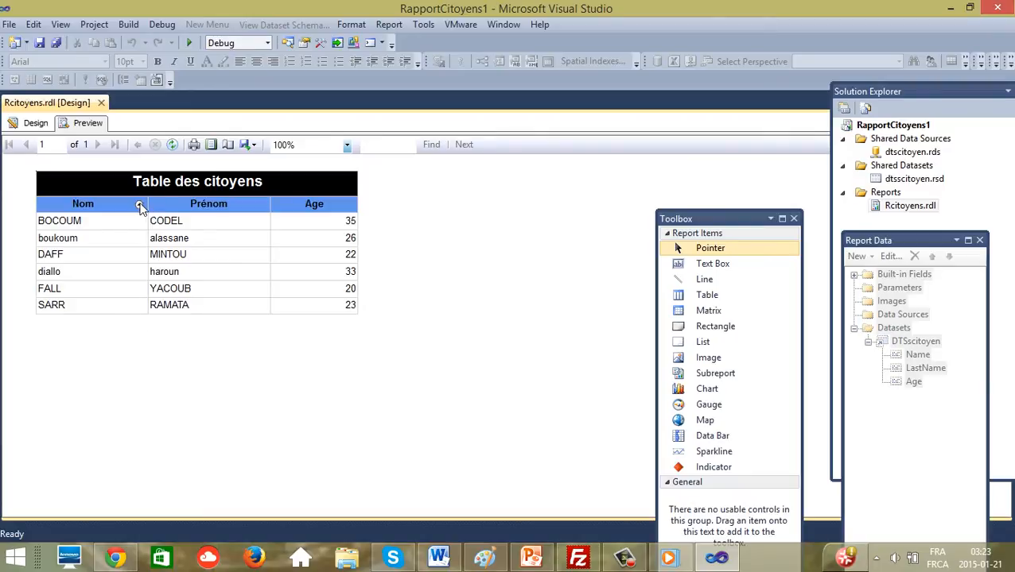
{"action": "left_click", "coordinate": [139, 205]}
{"action": "left_click", "coordinate": [139, 206]}
{"action": "left_click", "coordinate": [139, 205]}
{"action": "left_click", "coordinate": [139, 205]}
{"action": "left_click", "coordinate": [140, 205]}
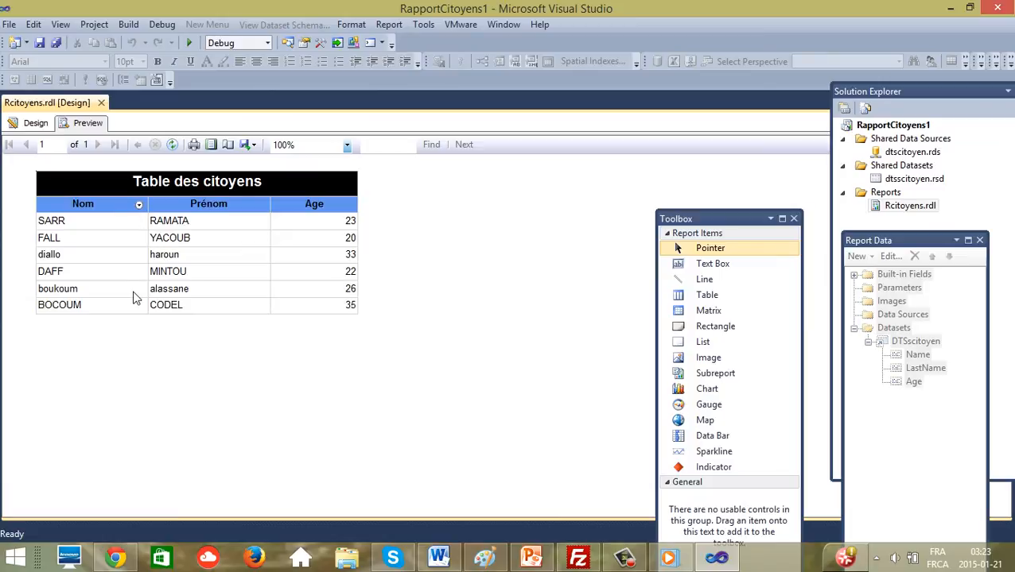
{"action": "left_click", "coordinate": [140, 205]}
{"action": "left_click", "coordinate": [140, 205]}
{"action": "left_click", "coordinate": [140, 205]}
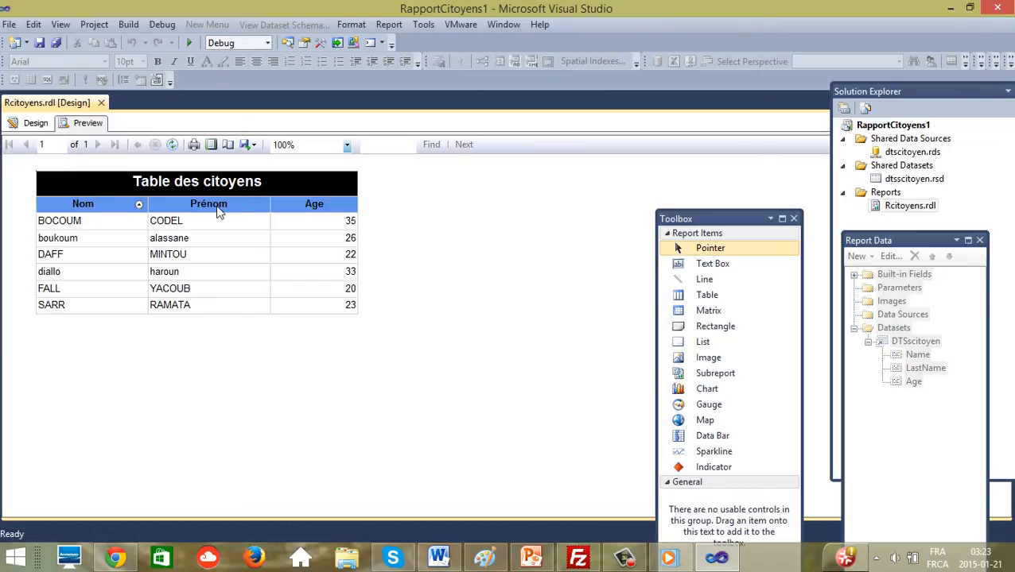
- Enable interactive sorting of the detail rows on the Prénom header cell, sorted by [LastName], and preview the report
{"action": "left_click", "coordinate": [36, 124]}
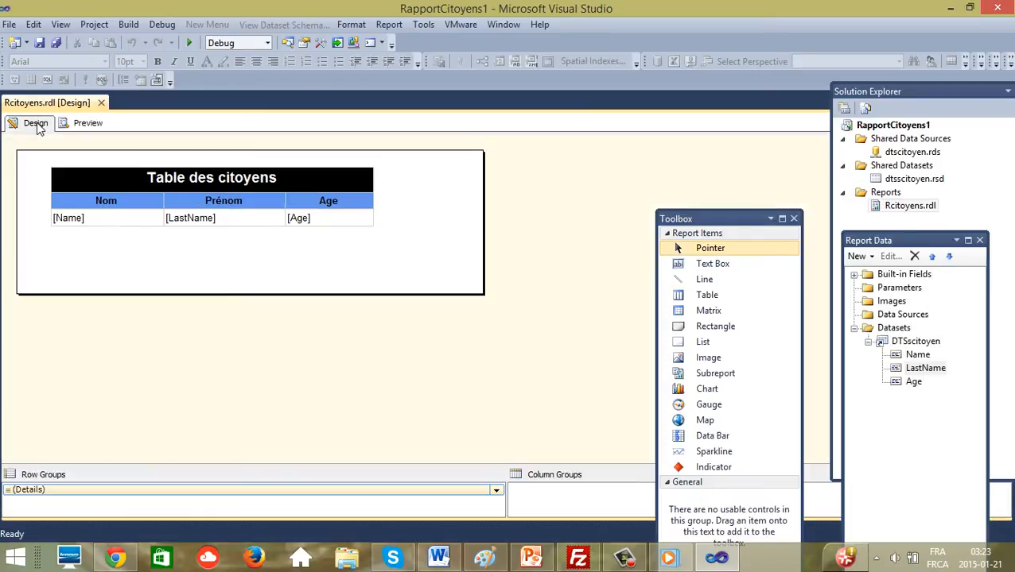
{"action": "left_click", "coordinate": [230, 208]}
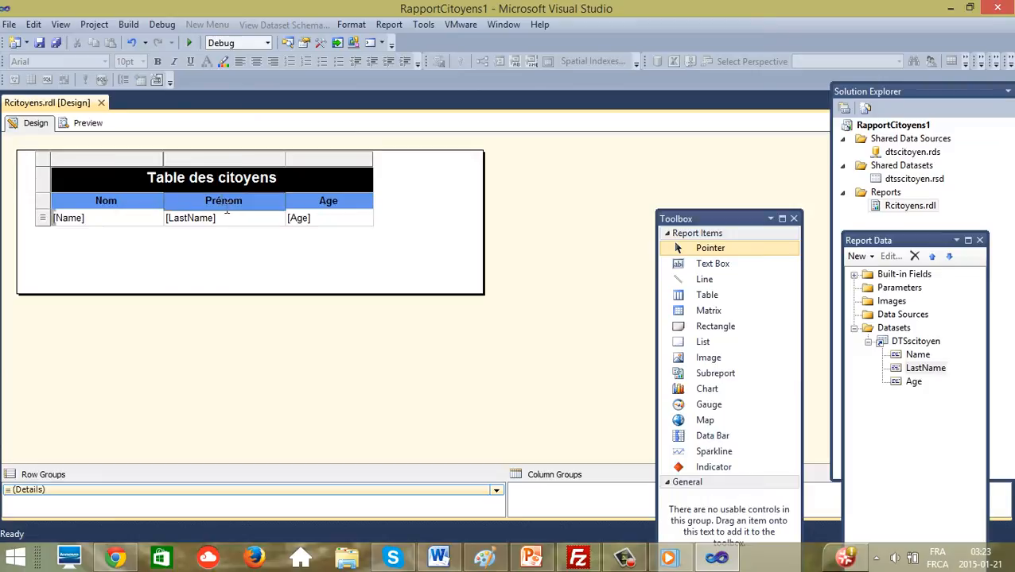
{"action": "right_click", "coordinate": [202, 212]}
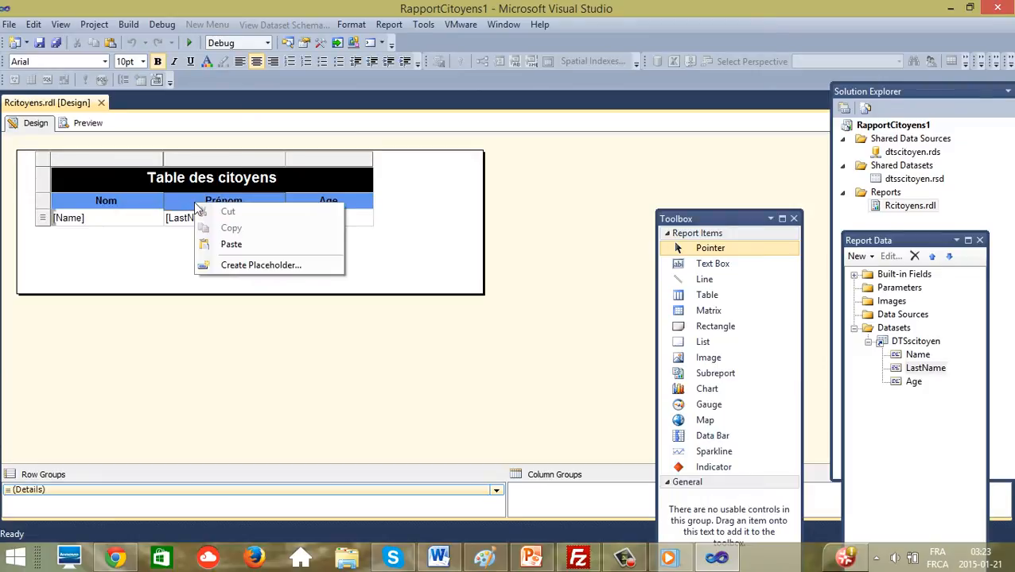
{"action": "key", "text": "Escape"}
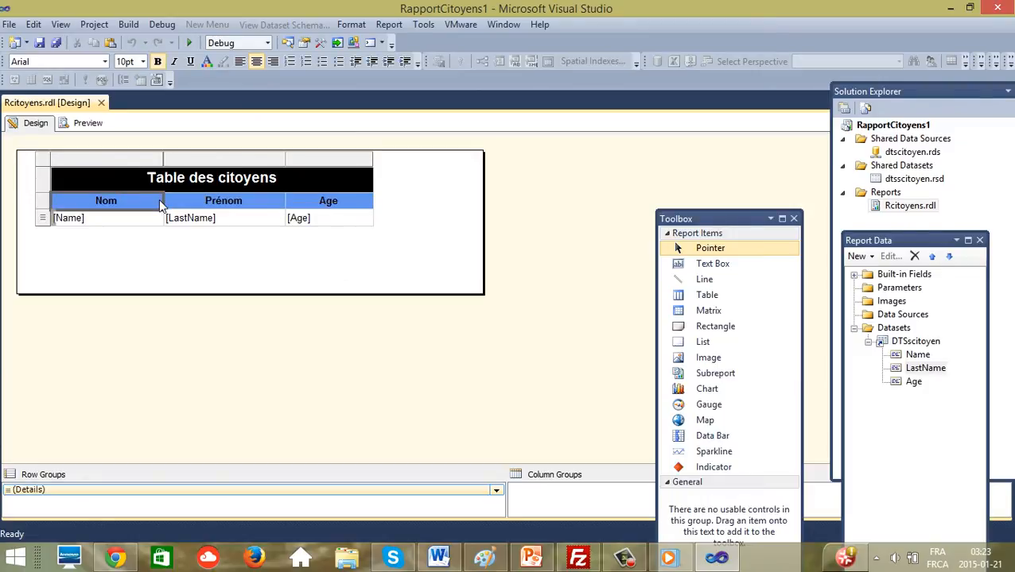
{"action": "left_click", "coordinate": [176, 205]}
{"action": "right_click", "coordinate": [175, 205]}
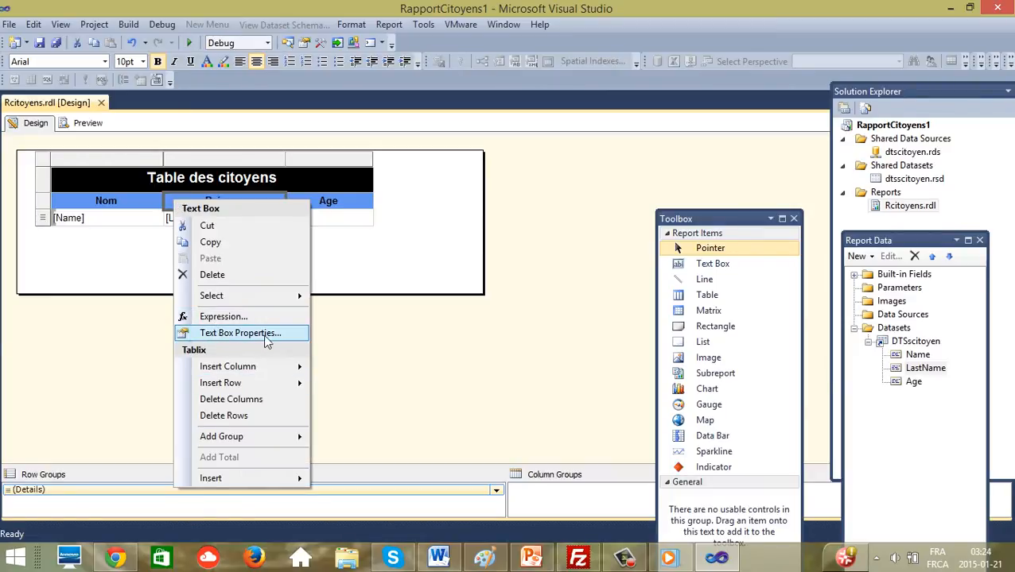
{"action": "left_click", "coordinate": [266, 334]}
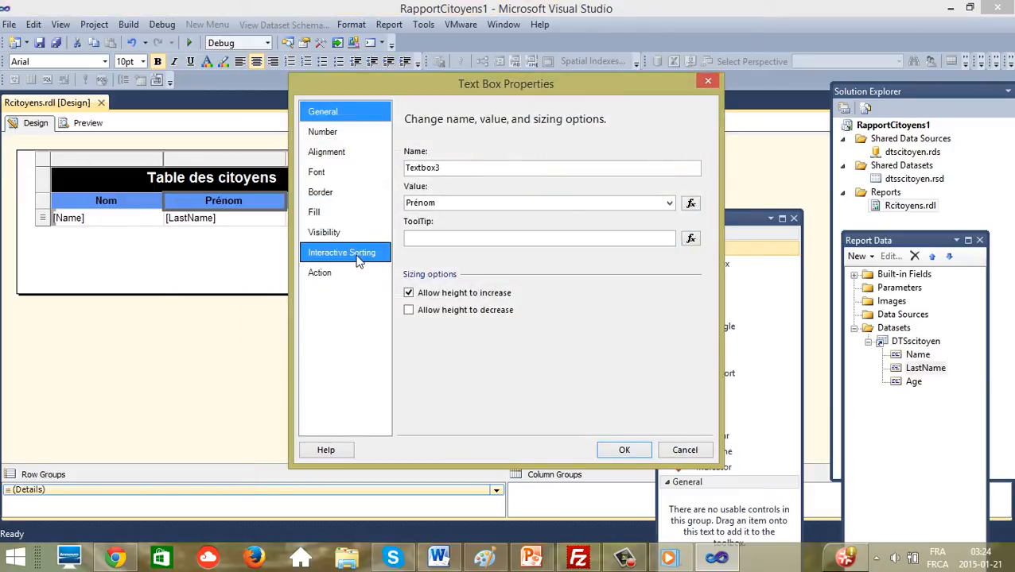
{"action": "left_click", "coordinate": [357, 260]}
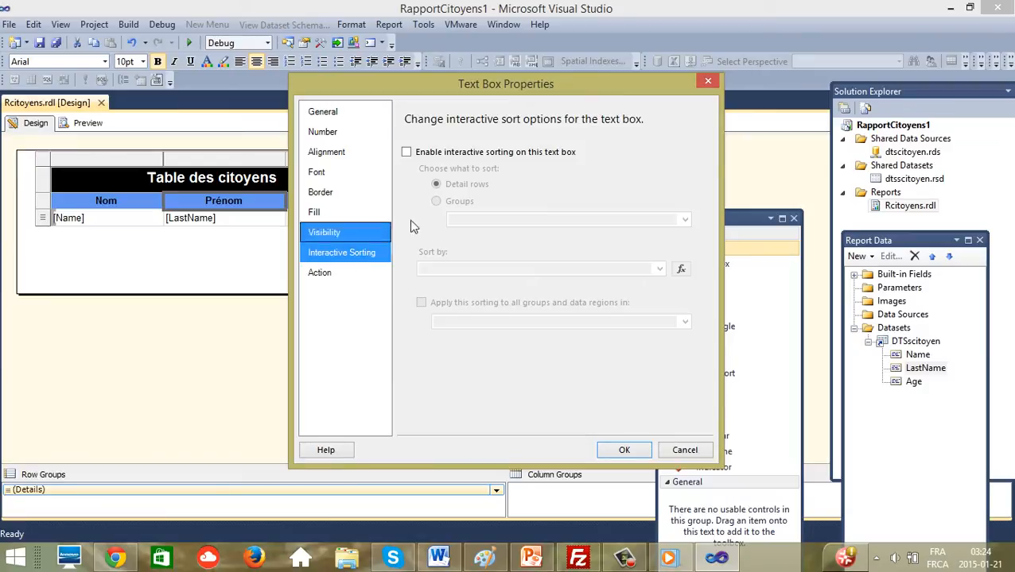
{"action": "left_click", "coordinate": [406, 153]}
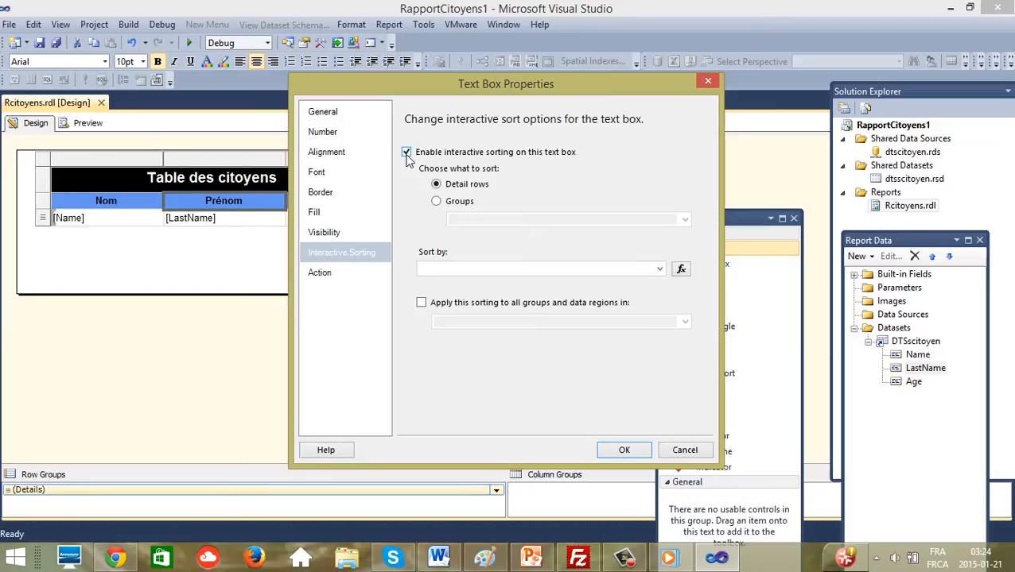
{"action": "left_click", "coordinate": [659, 271]}
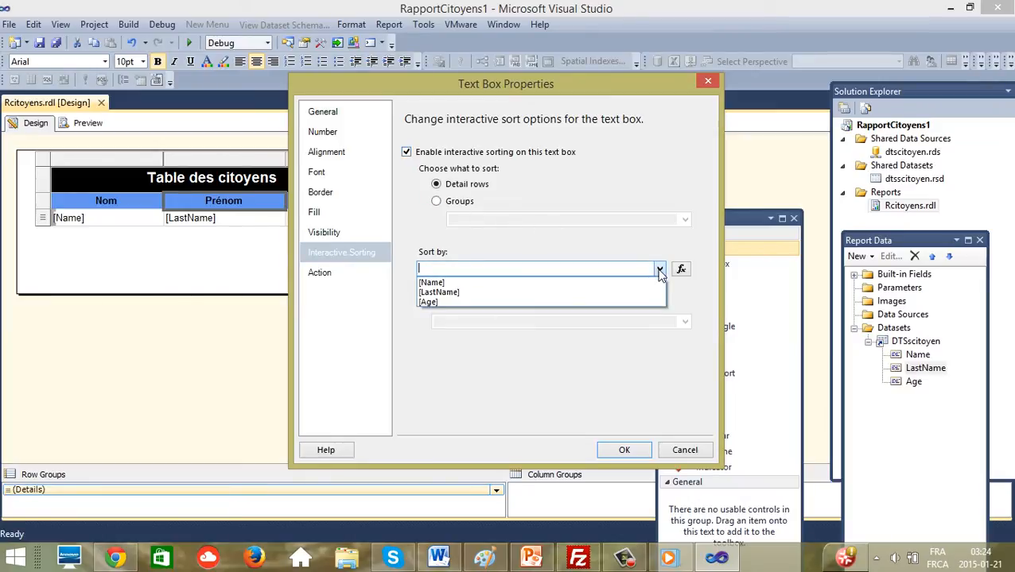
{"action": "left_click", "coordinate": [448, 292]}
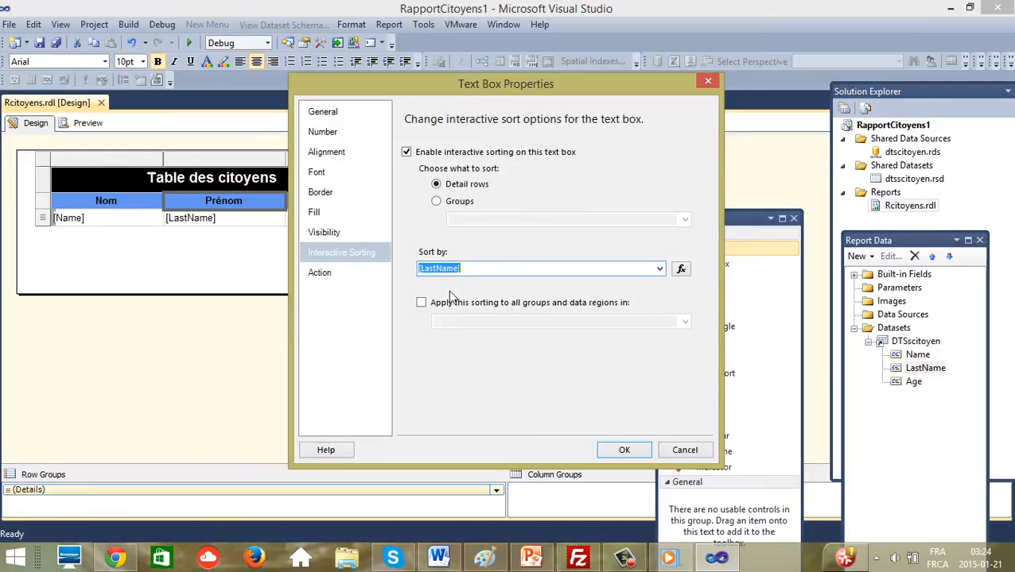
{"action": "left_click", "coordinate": [640, 456]}
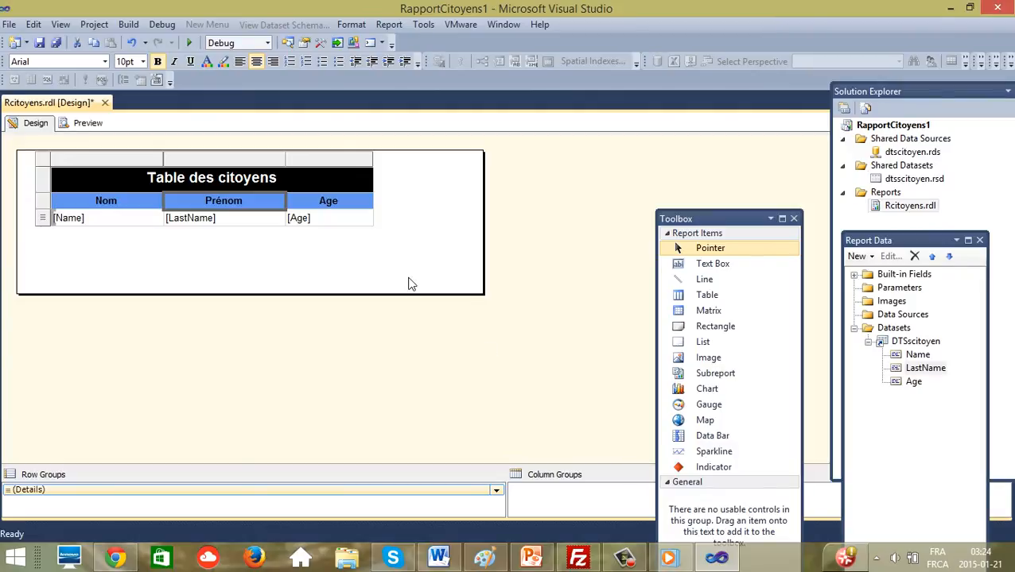
{"action": "left_click", "coordinate": [89, 124]}
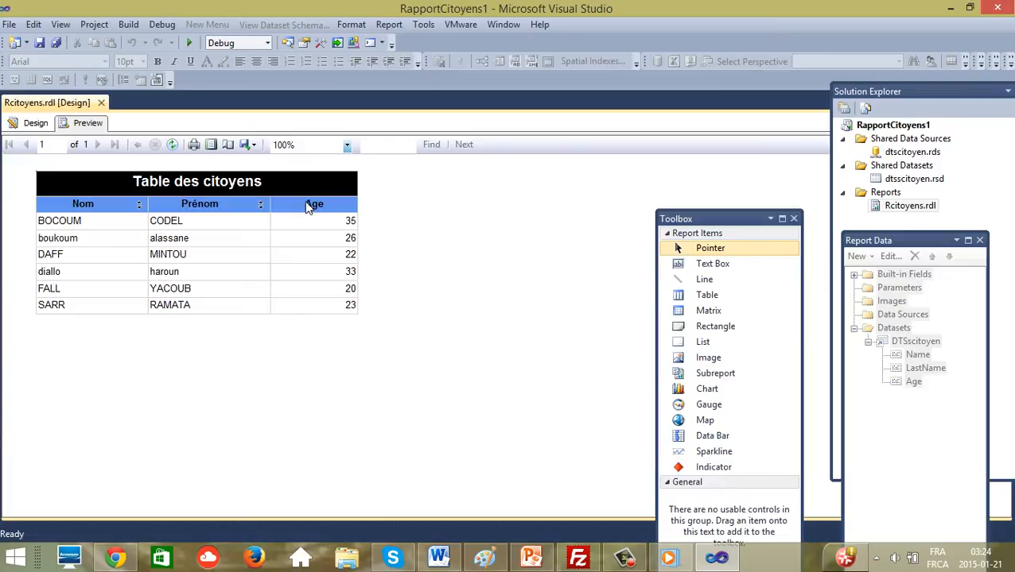
- Enable interactive sorting of the detail rows on the Age header cell, sorted by [Age]
{"action": "left_click", "coordinate": [37, 124]}
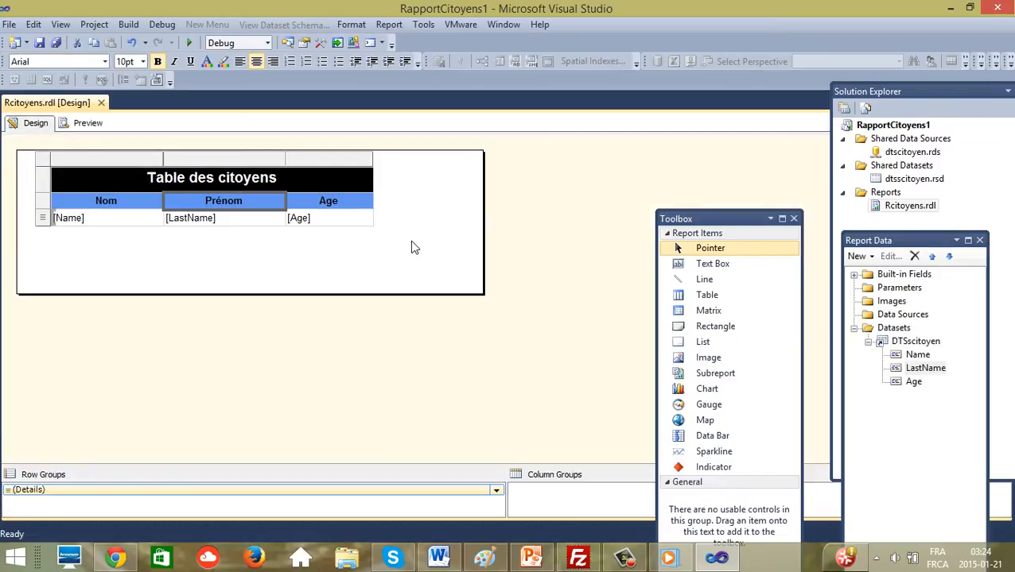
{"action": "left_click", "coordinate": [328, 208]}
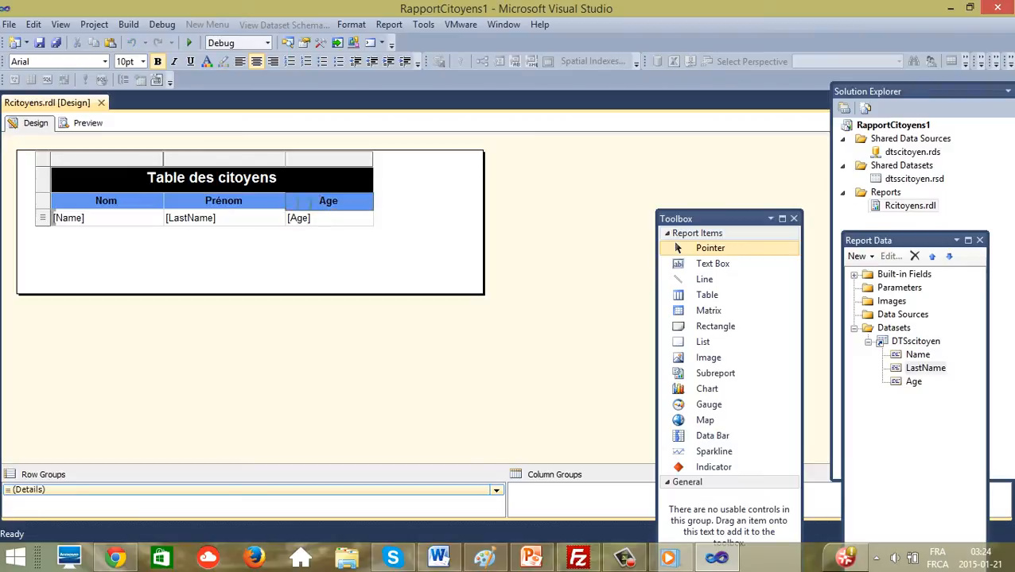
{"action": "left_click", "coordinate": [305, 205]}
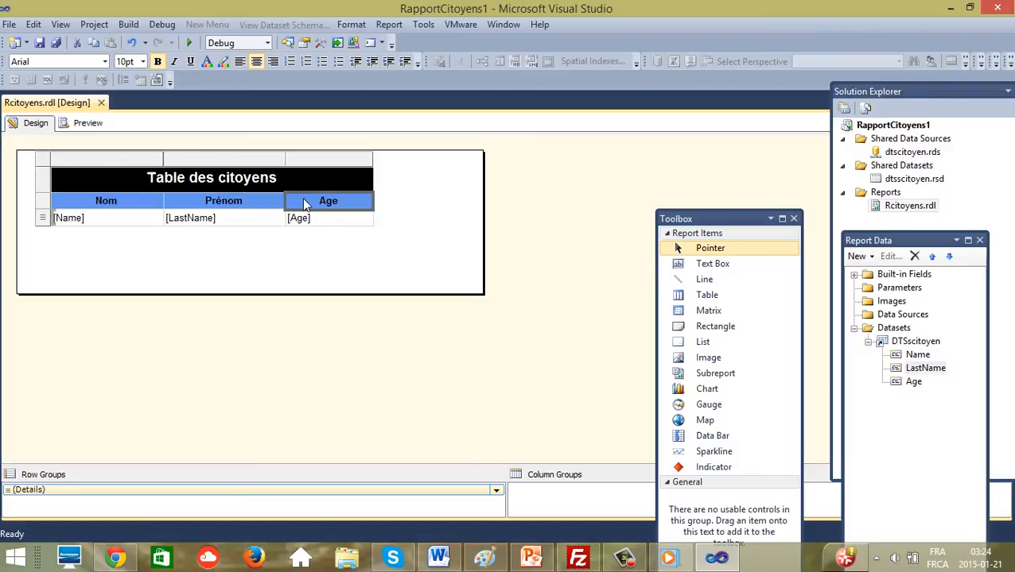
{"action": "right_click", "coordinate": [305, 204]}
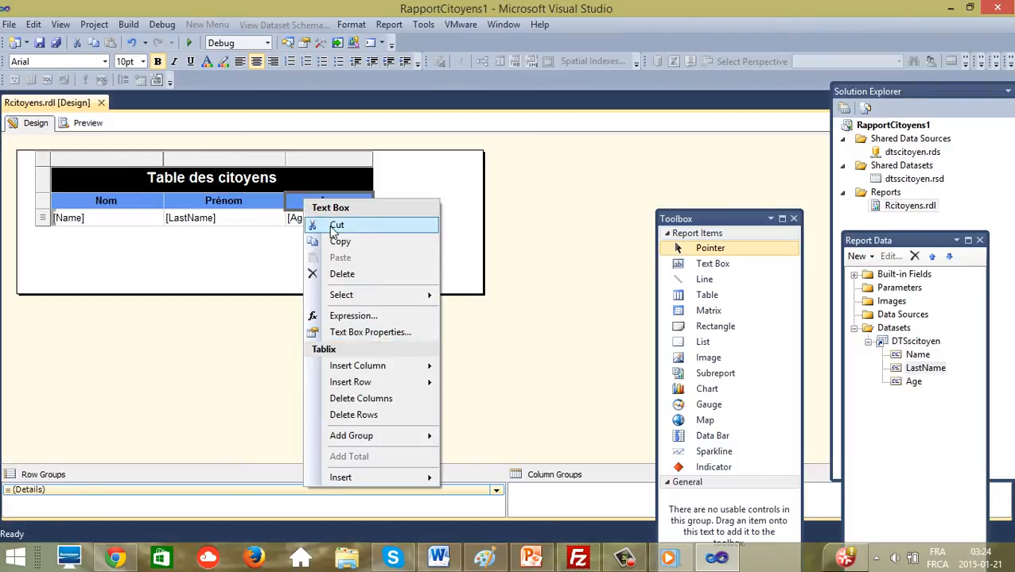
{"action": "left_click", "coordinate": [357, 338]}
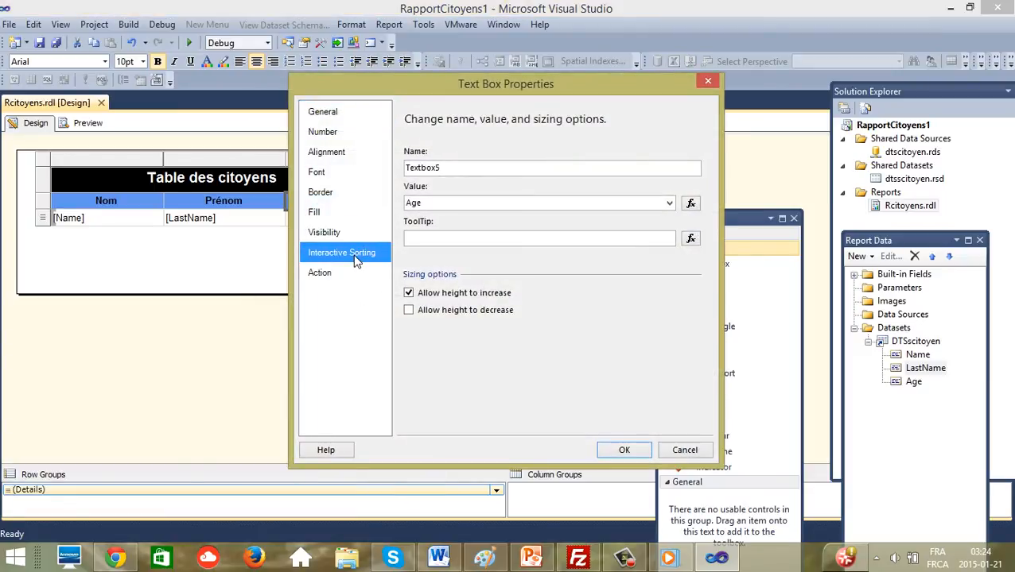
{"action": "left_click", "coordinate": [356, 261]}
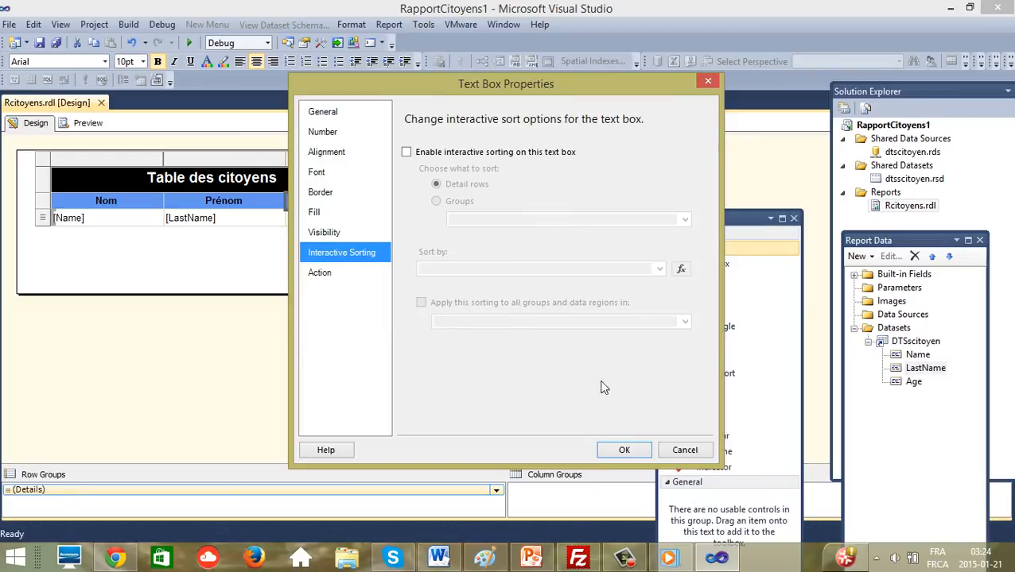
{"action": "left_click", "coordinate": [406, 152]}
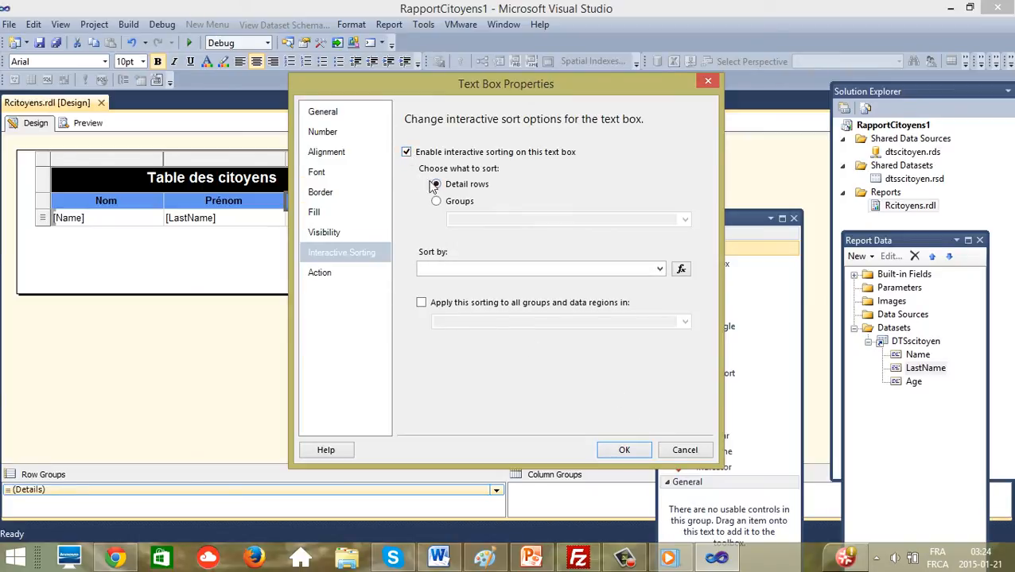
{"action": "left_click", "coordinate": [659, 271]}
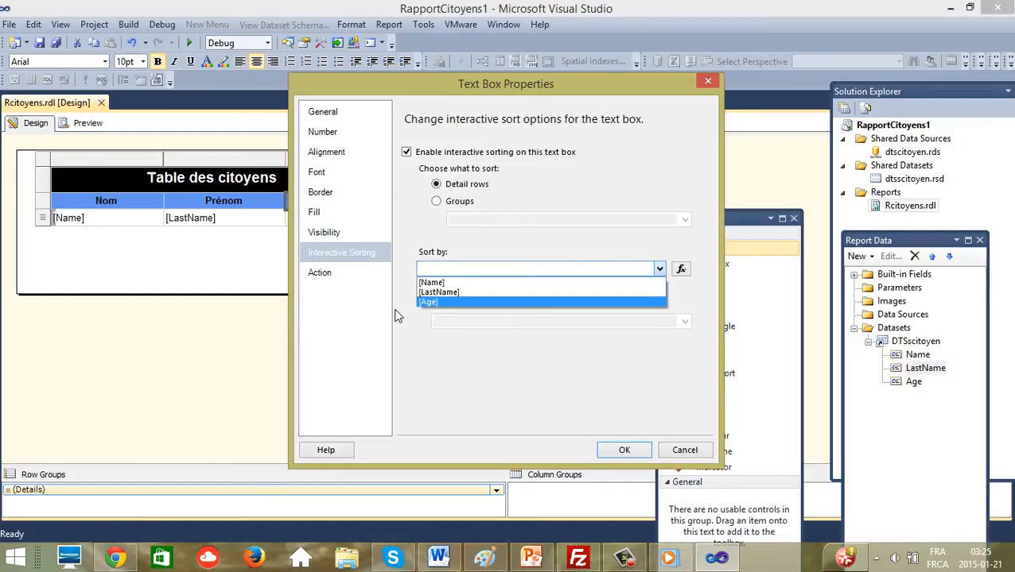
{"action": "left_click", "coordinate": [429, 303]}
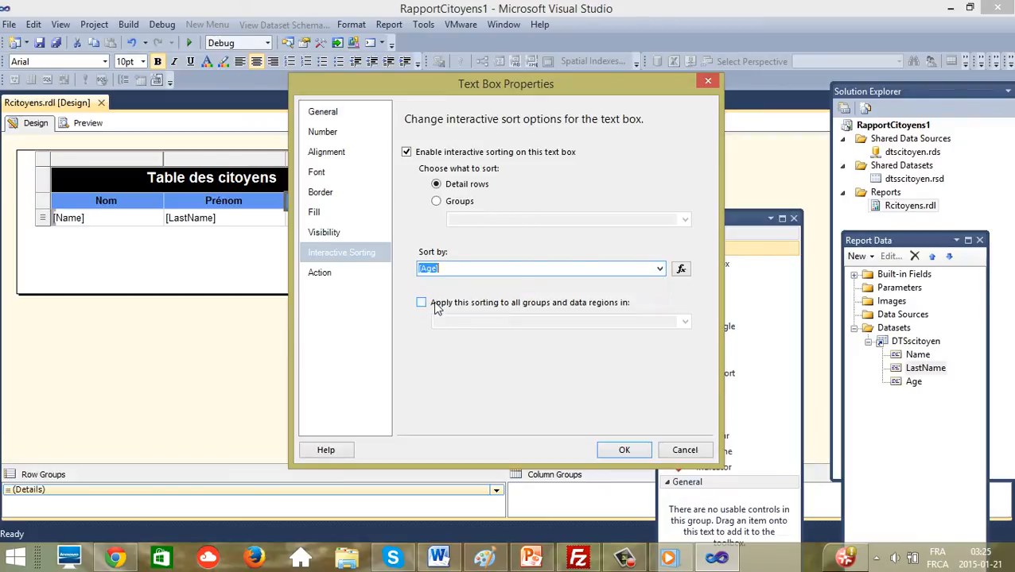
{"action": "left_click", "coordinate": [624, 450]}
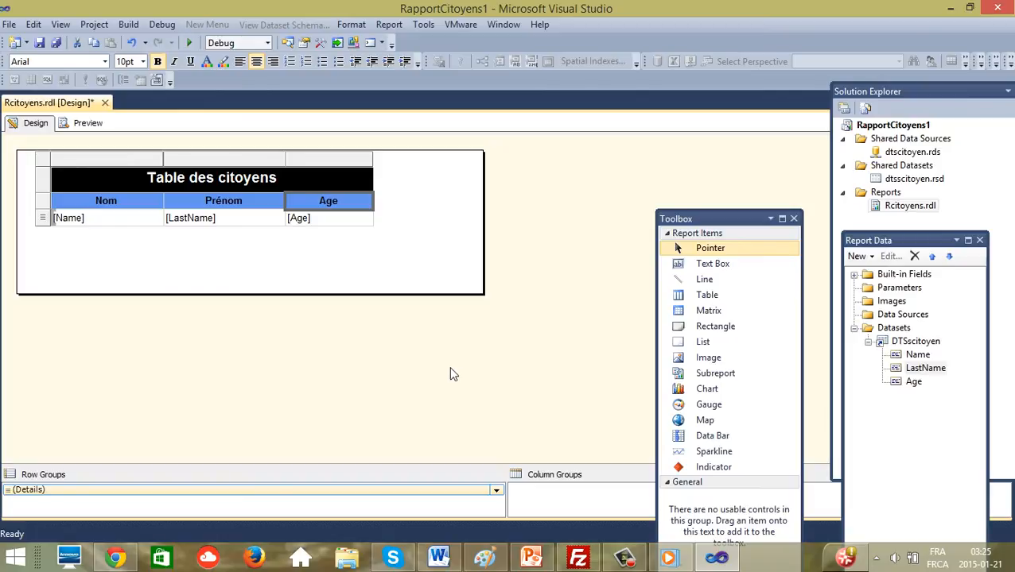
- Preview the report to check the sorting controls on the three headers, comparing it with the design view
{"action": "left_click", "coordinate": [88, 125]}
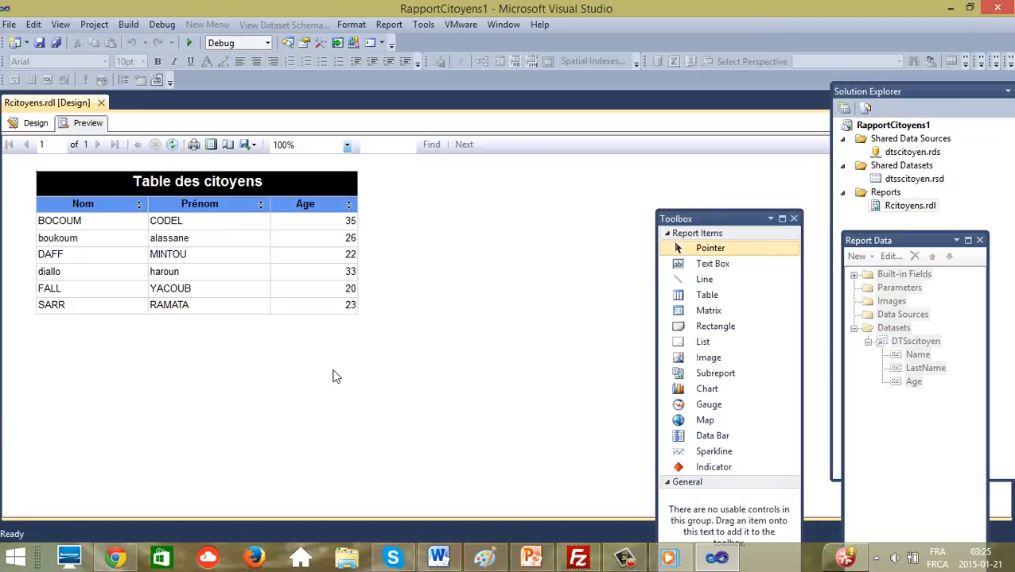
{"action": "left_click", "coordinate": [35, 123]}
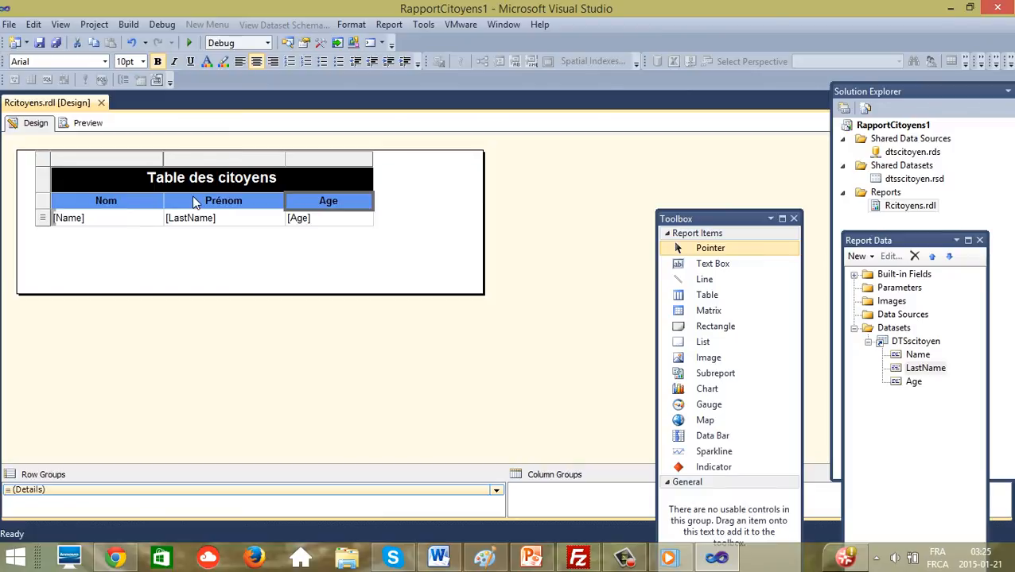
{"action": "left_click", "coordinate": [88, 125]}
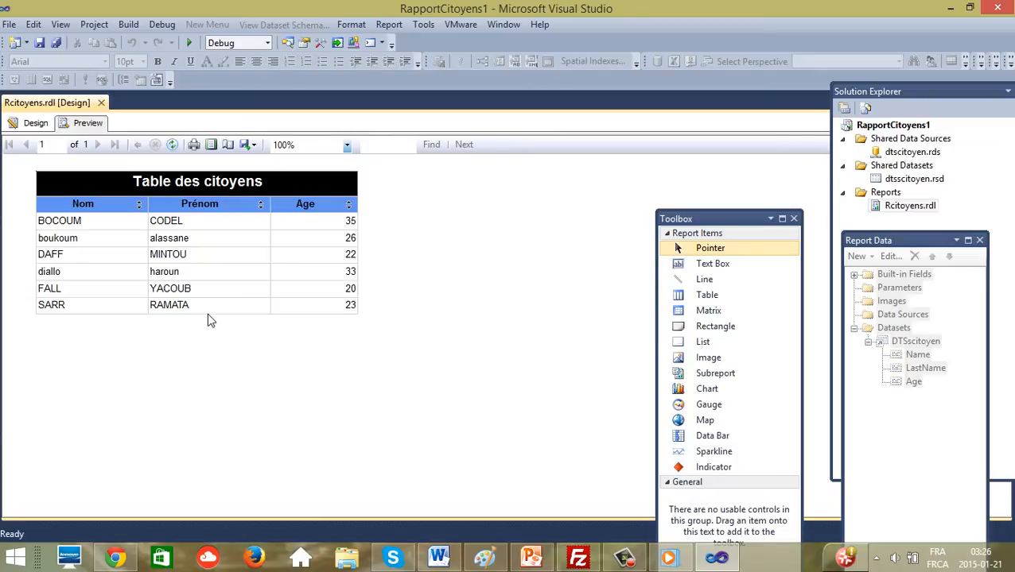
- Add a report parameter to the Parameters folder of the report data and name it RowNumber
{"action": "left_click", "coordinate": [899, 414]}
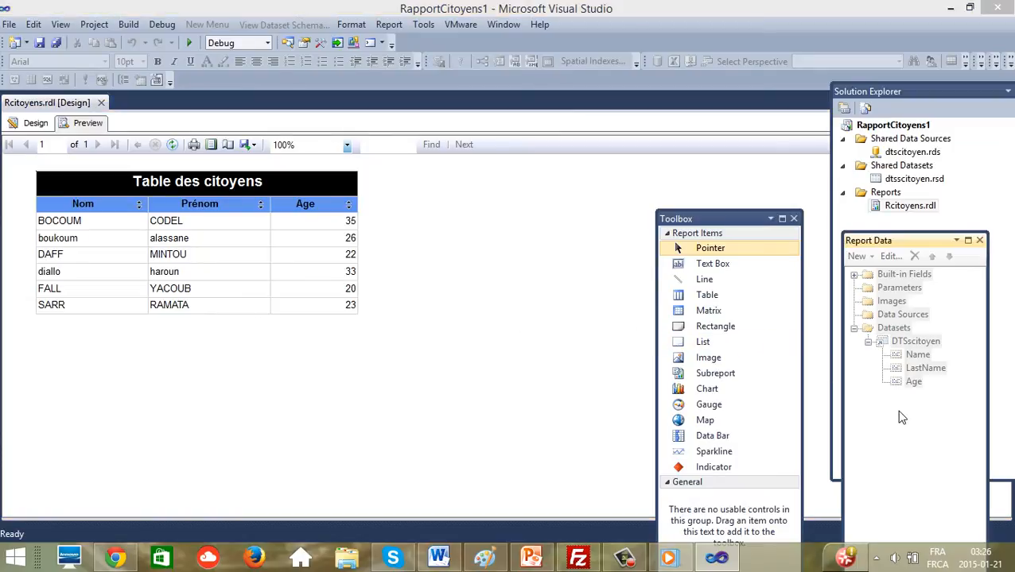
{"action": "left_click_drag", "start_coordinate": [904, 240], "coordinate": [878, 255]}
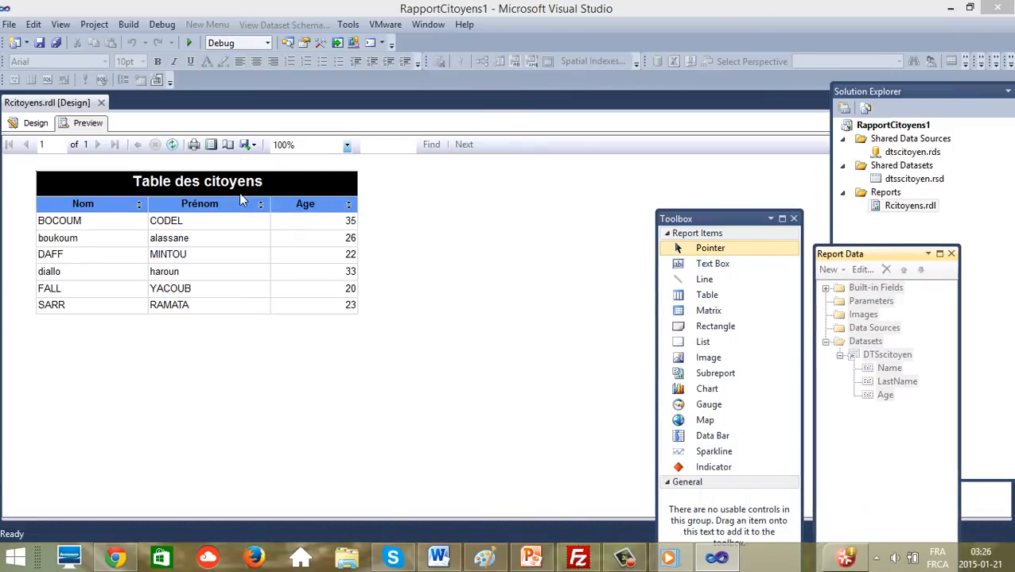
{"action": "left_click", "coordinate": [36, 125]}
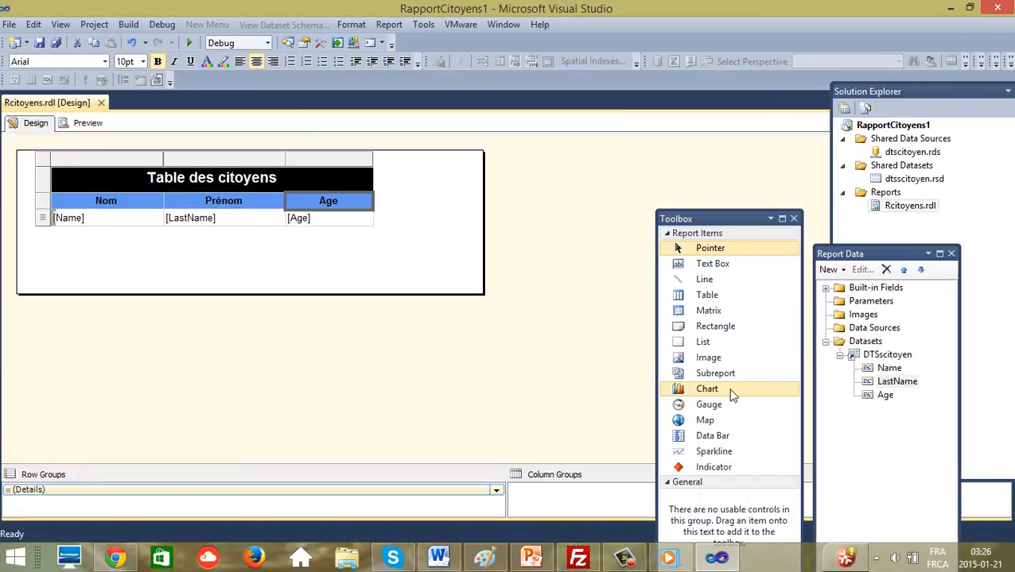
{"action": "left_click", "coordinate": [870, 303]}
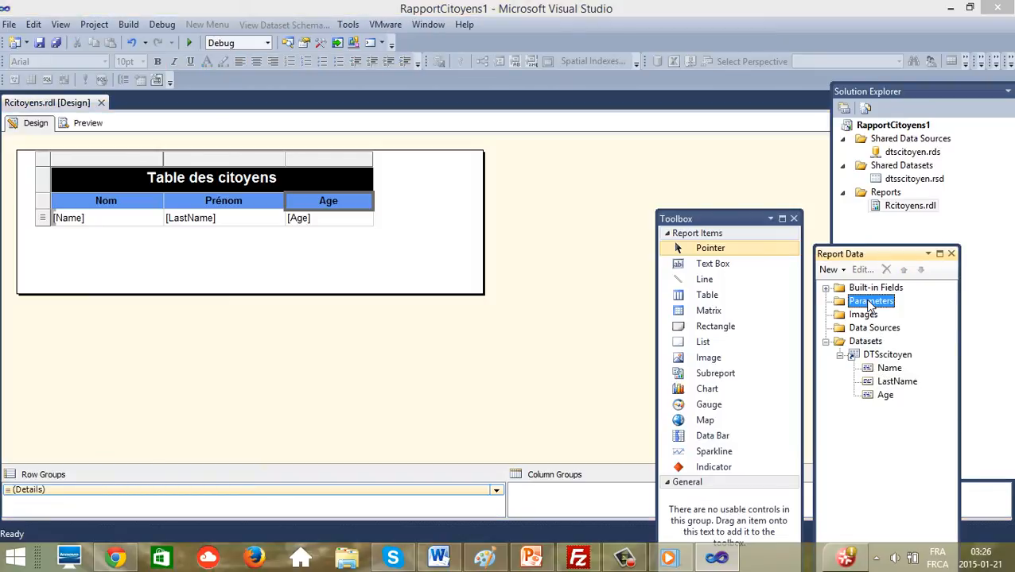
{"action": "right_click", "coordinate": [870, 307]}
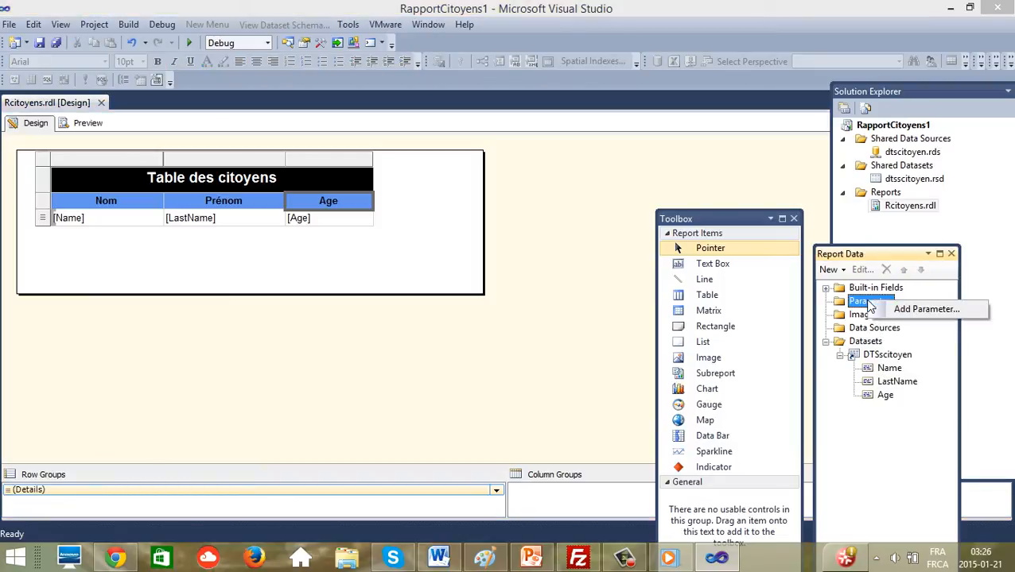
{"action": "left_click", "coordinate": [922, 312]}
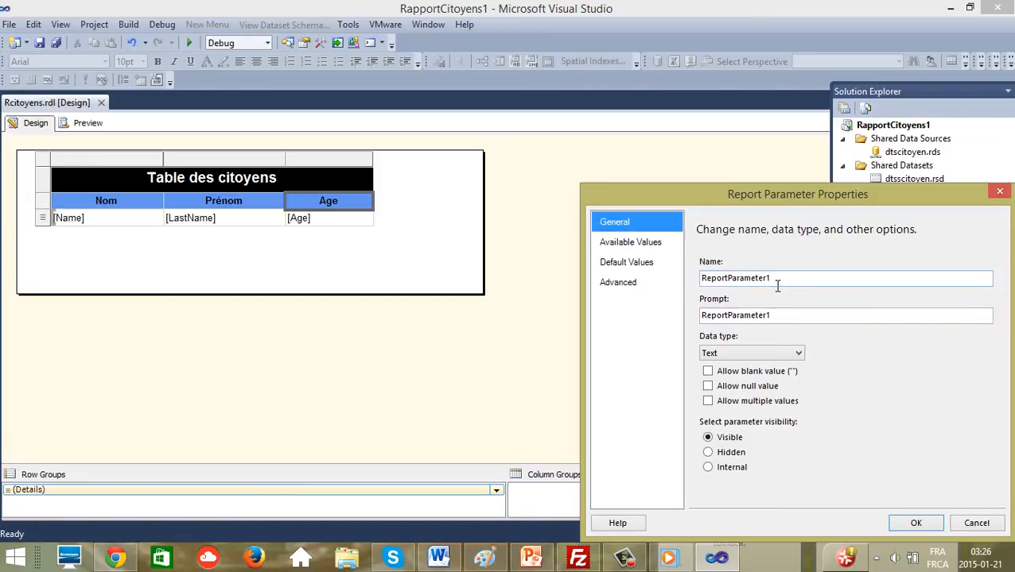
{"action": "left_click", "coordinate": [777, 285]}
{"action": "double_click", "coordinate": [777, 285]}
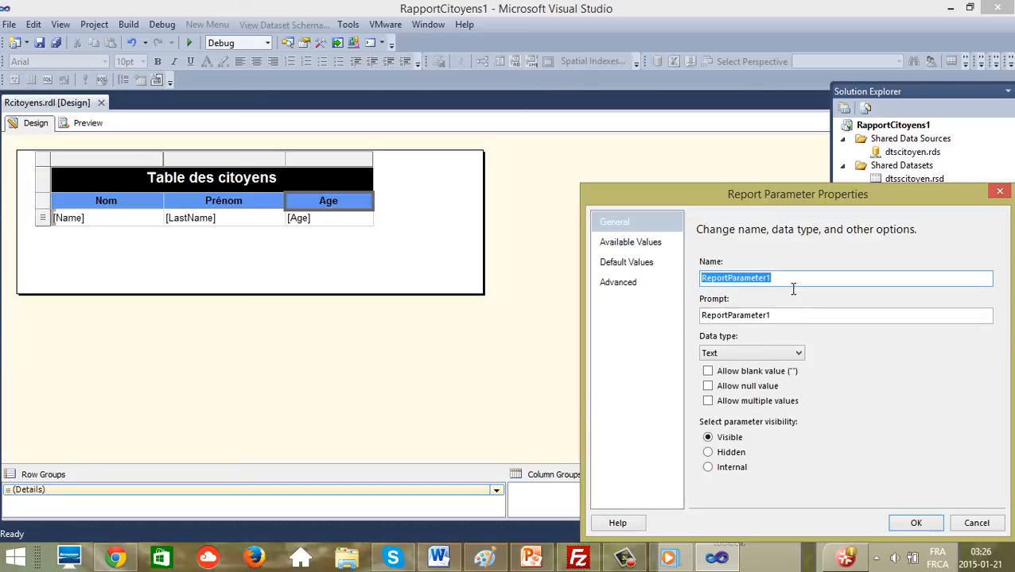
{"action": "key", "text": "BackSpace"}
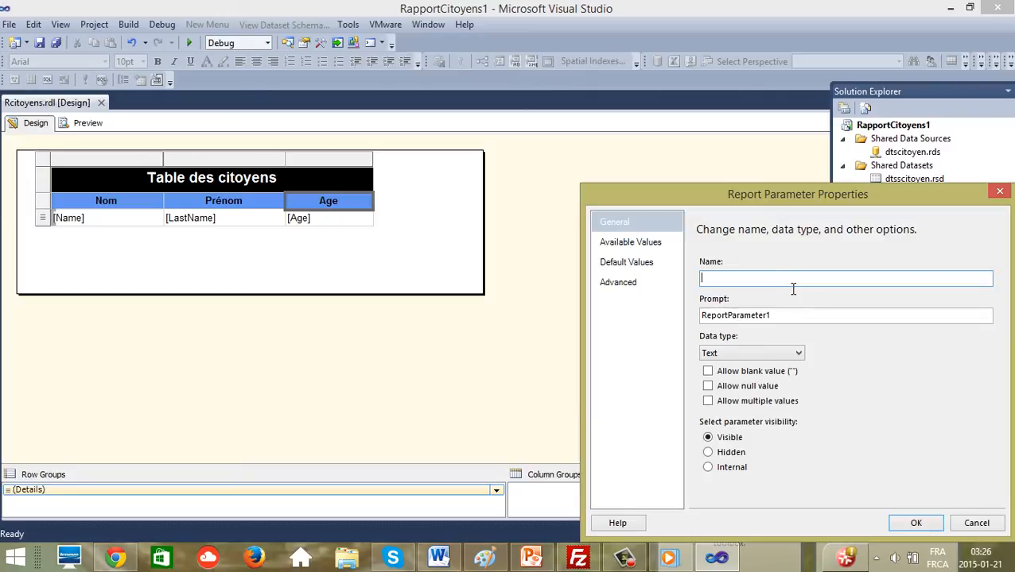
{"action": "type", "text": "r"}
{"action": "type", "text": "Ro"}
{"action": "type", "text": "wN"}
{"action": "type", "text": "u"}
{"action": "type", "text": "mber"}
- Set the RowNumber parameter's prompt to "Nombredes ligne par page" and its data type to Integer
{"action": "left_click_drag", "start_coordinate": [777, 317], "coordinate": [690, 318]}
{"action": "key", "text": "BackSpace"}
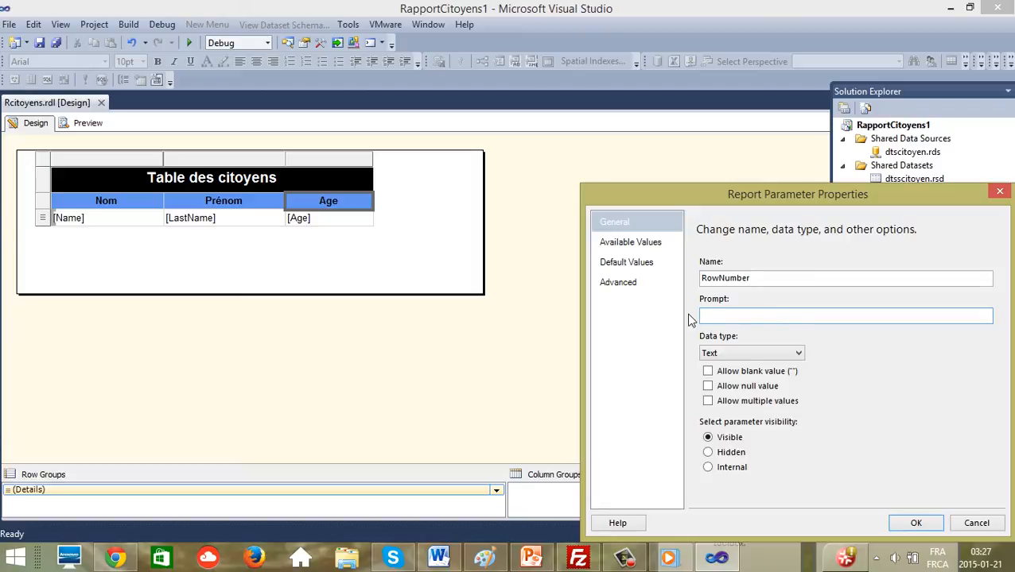
{"action": "type", "text": "Nombredes ligne par"}
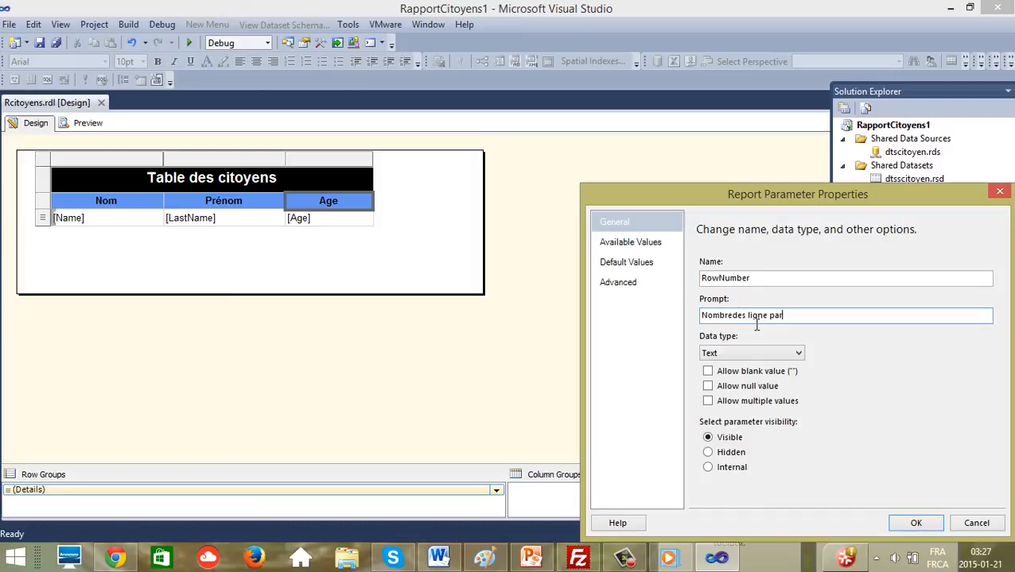
{"action": "type", "text": "page"}
{"action": "left_click", "coordinate": [801, 355]}
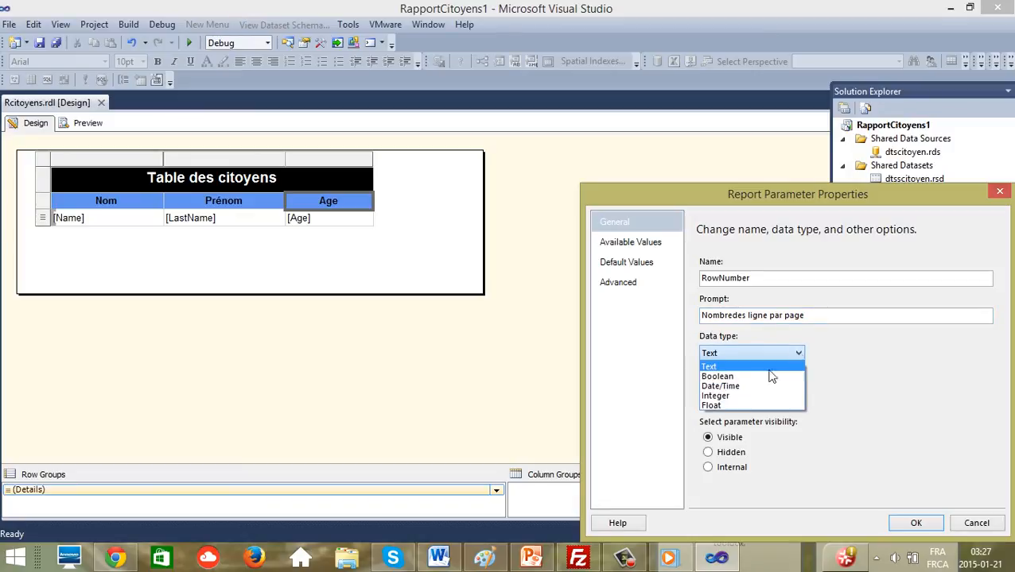
{"action": "left_click", "coordinate": [724, 397]}
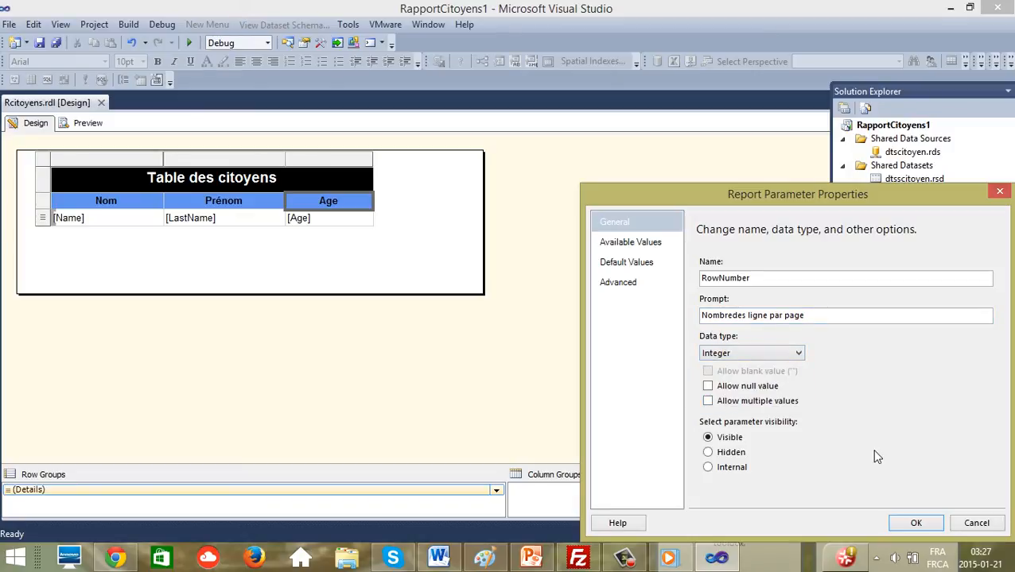
- Specify 2 as the RowNumber parameter's default value and accept the parameter's properties
{"action": "left_click", "coordinate": [633, 265]}
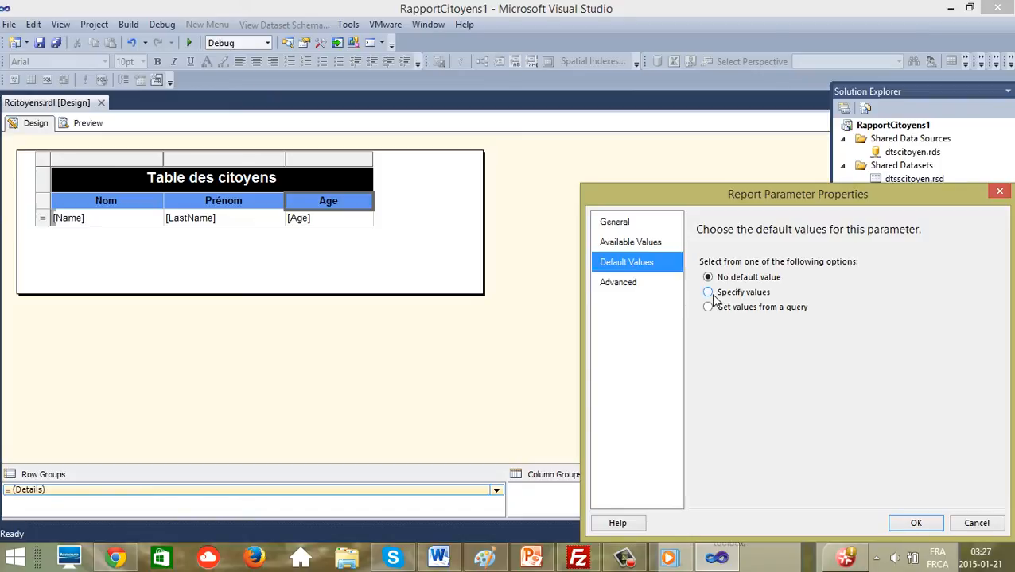
{"action": "left_click", "coordinate": [709, 292]}
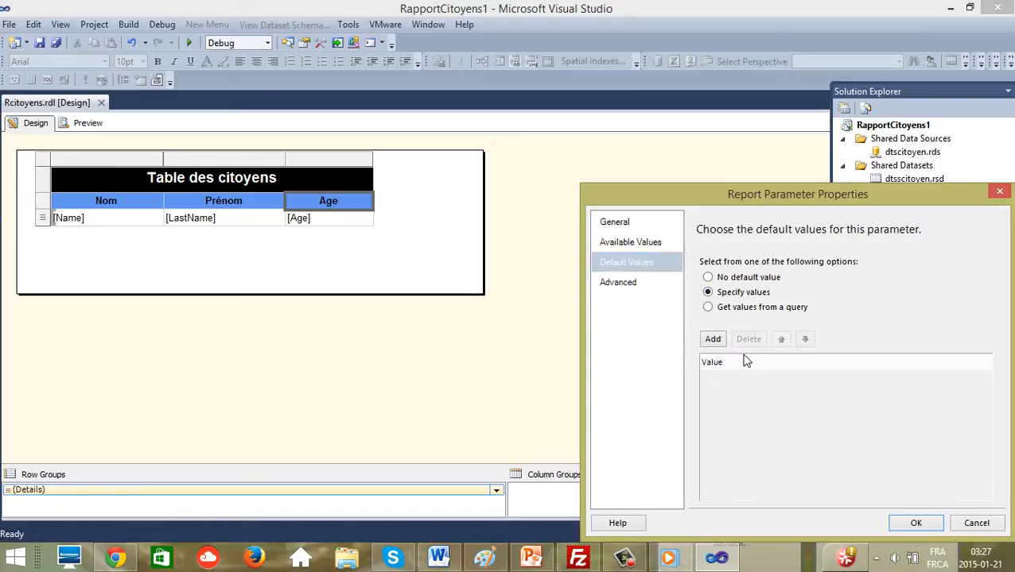
{"action": "left_click", "coordinate": [712, 339]}
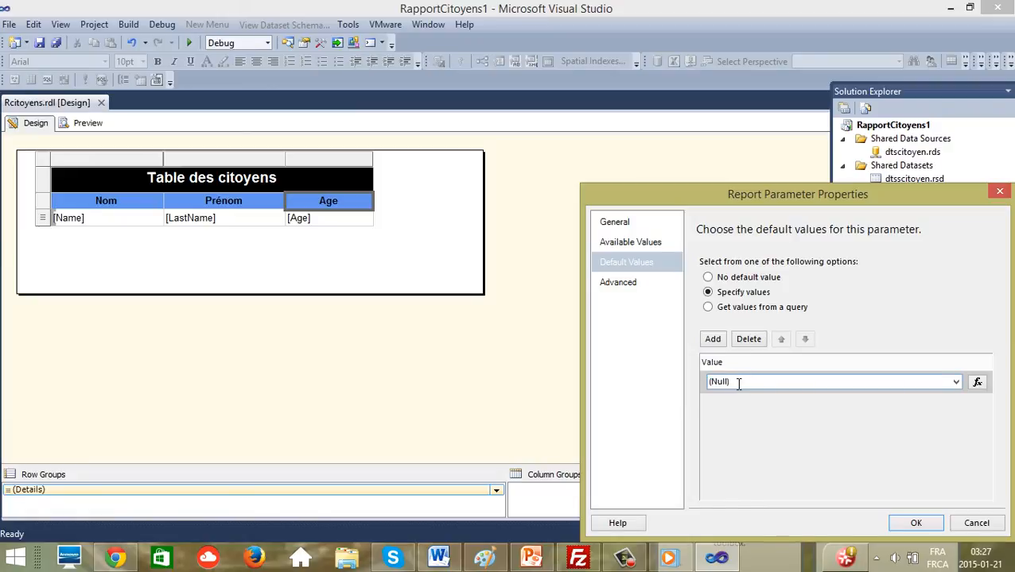
{"action": "type", "text": "2"}
{"action": "left_click", "coordinate": [916, 523]}
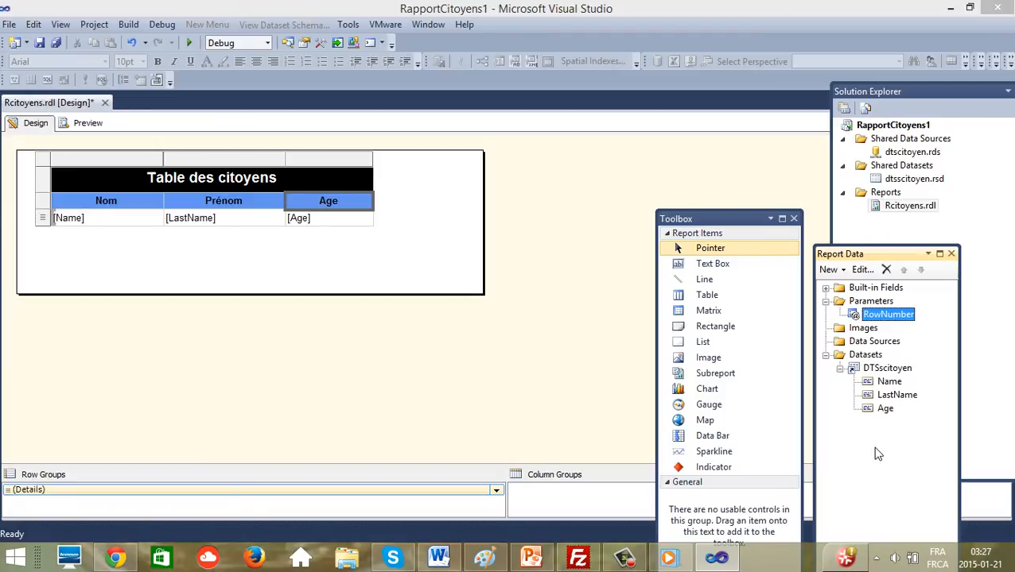
- Review the RowNumber parameter's general properties and preview the report to check its parameter prompt
{"action": "double_click", "coordinate": [887, 316]}
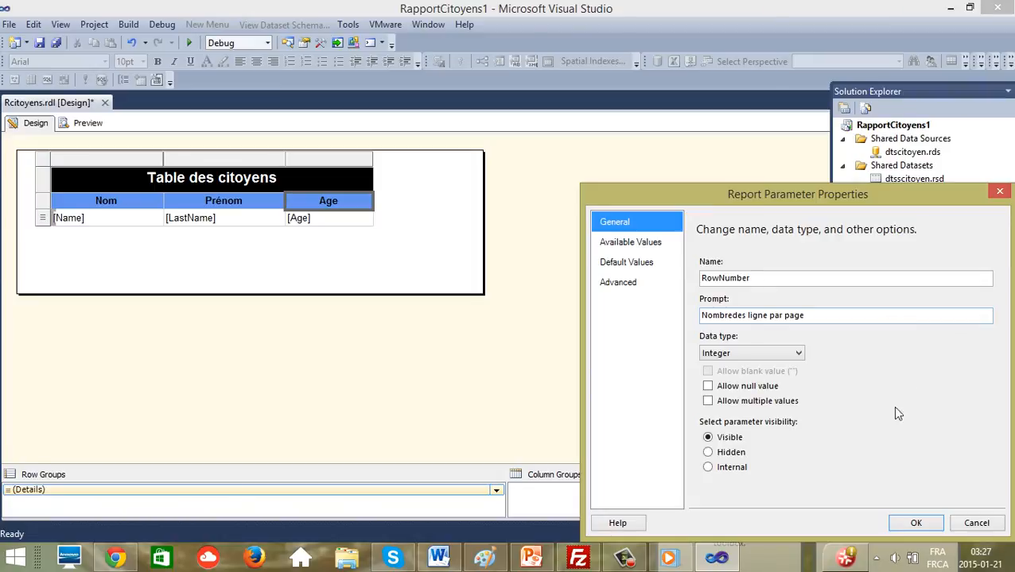
{"action": "left_click", "coordinate": [1000, 192]}
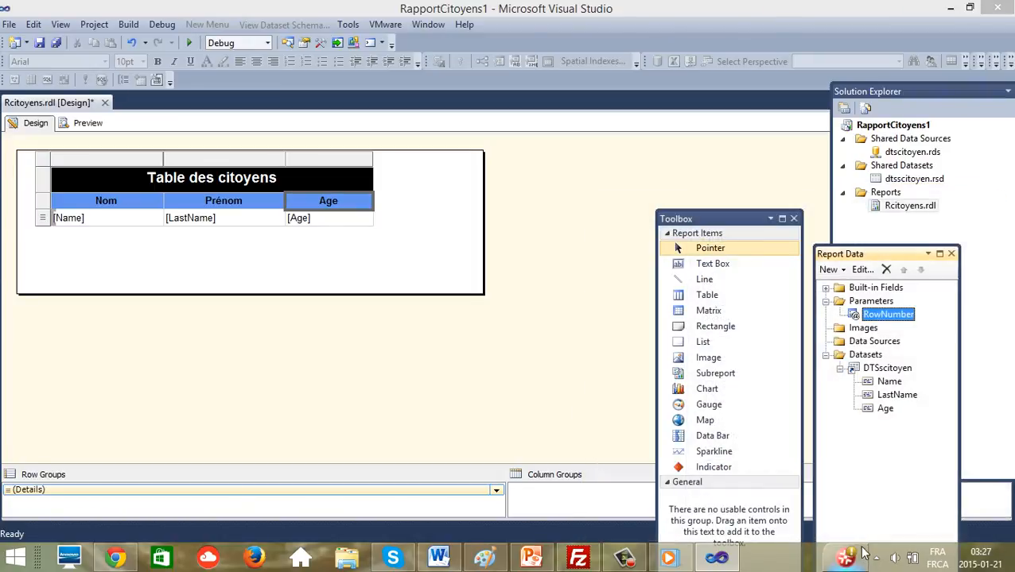
{"action": "left_click", "coordinate": [534, 433]}
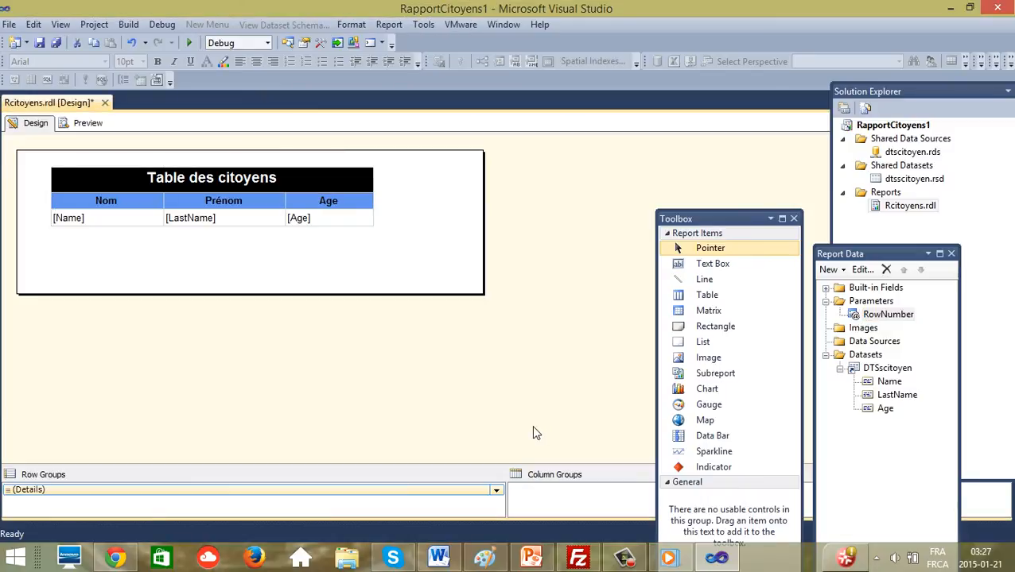
{"action": "left_click_drag", "start_coordinate": [881, 255], "coordinate": [885, 231]}
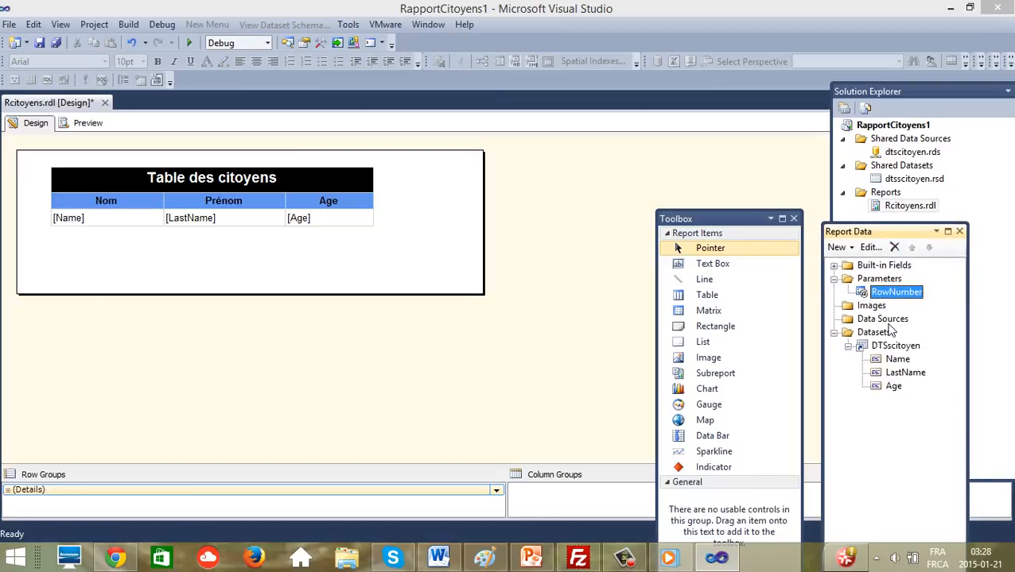
{"action": "left_click", "coordinate": [879, 307]}
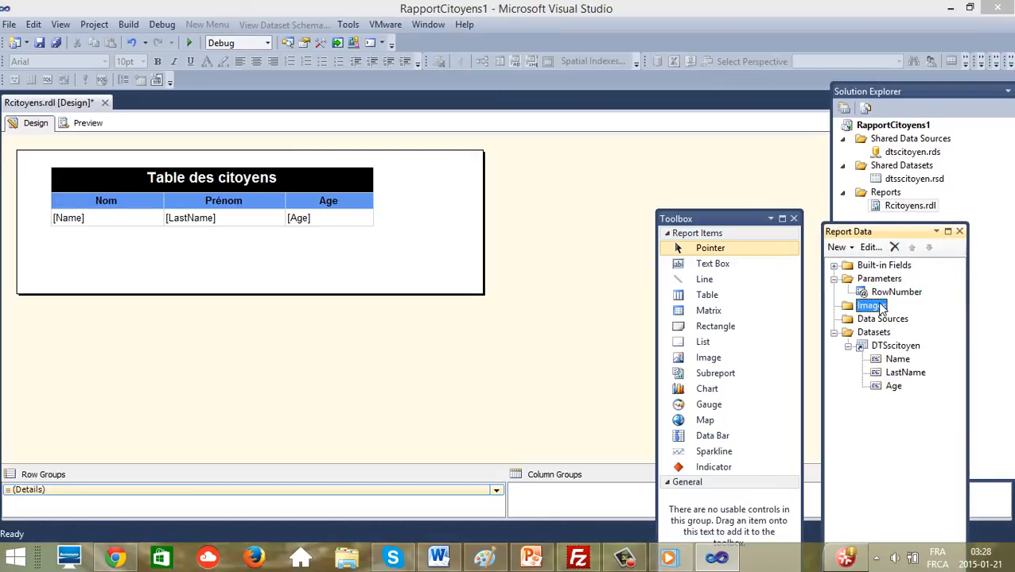
{"action": "double_click", "coordinate": [883, 292]}
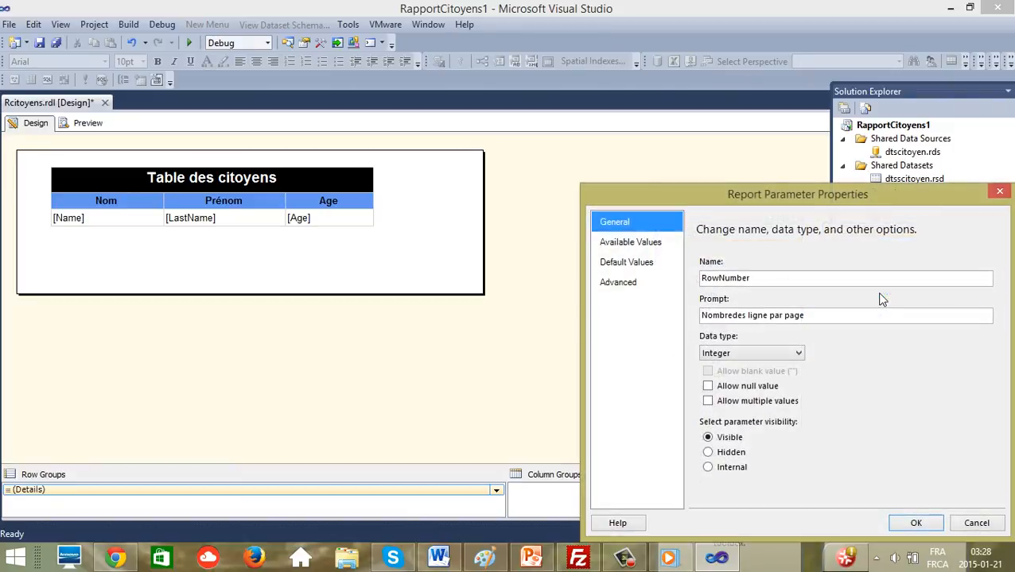
{"action": "left_click", "coordinate": [1000, 194]}
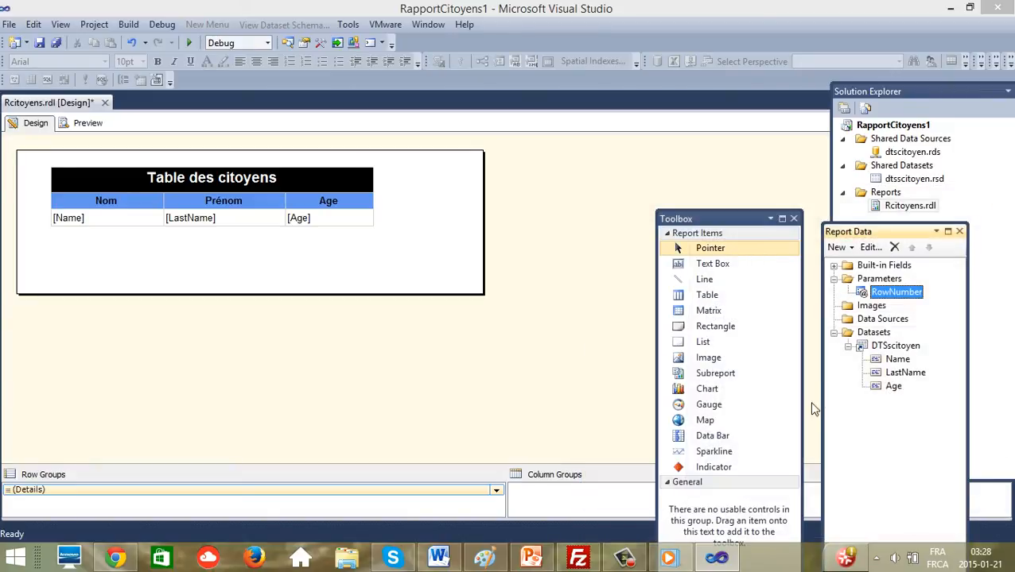
{"action": "left_click", "coordinate": [89, 124]}
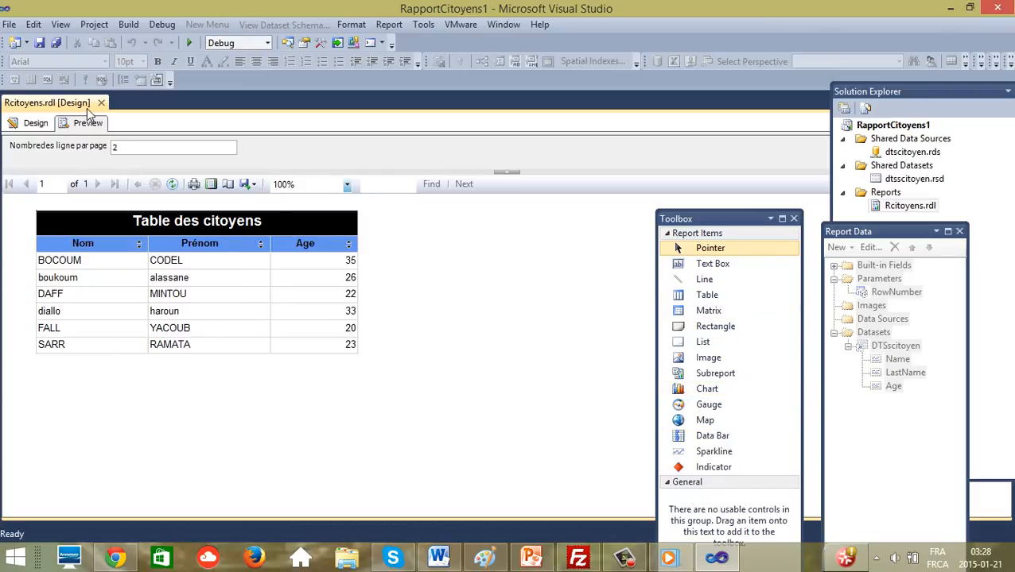
{"action": "left_click", "coordinate": [33, 123]}
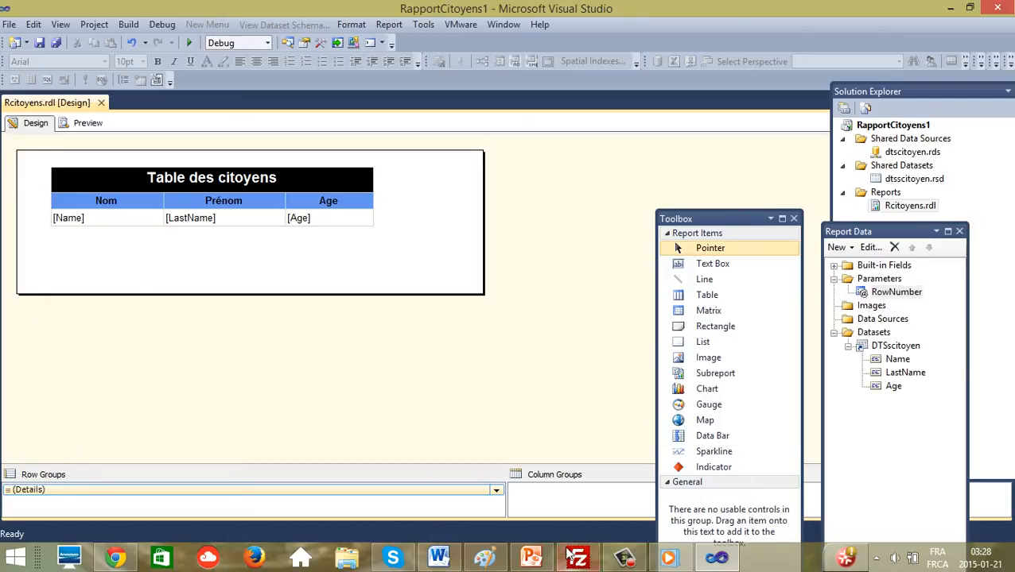
{"action": "left_click", "coordinate": [32, 490]}
{"action": "right_click", "coordinate": [32, 491]}
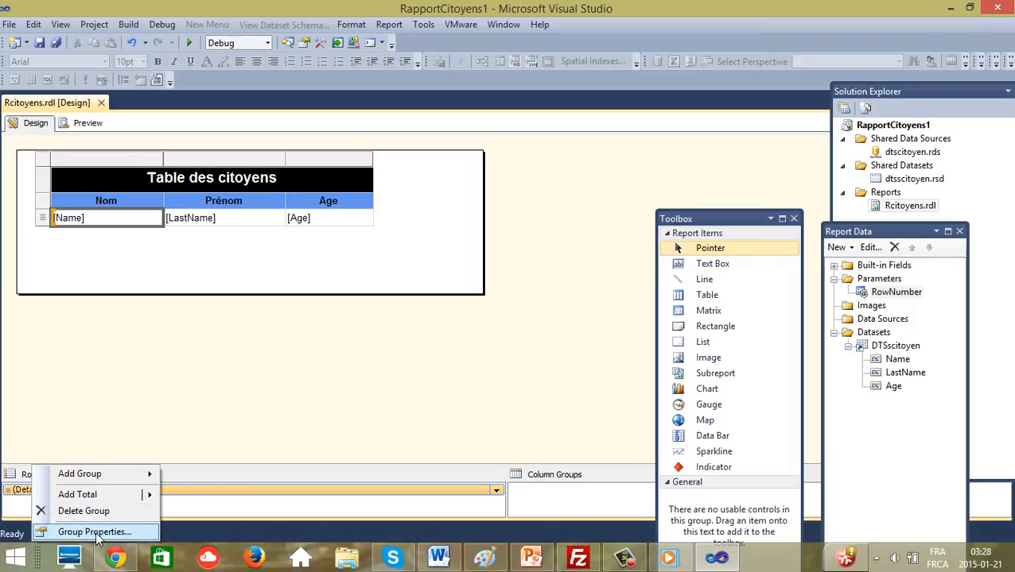
{"action": "left_click", "coordinate": [21, 494]}
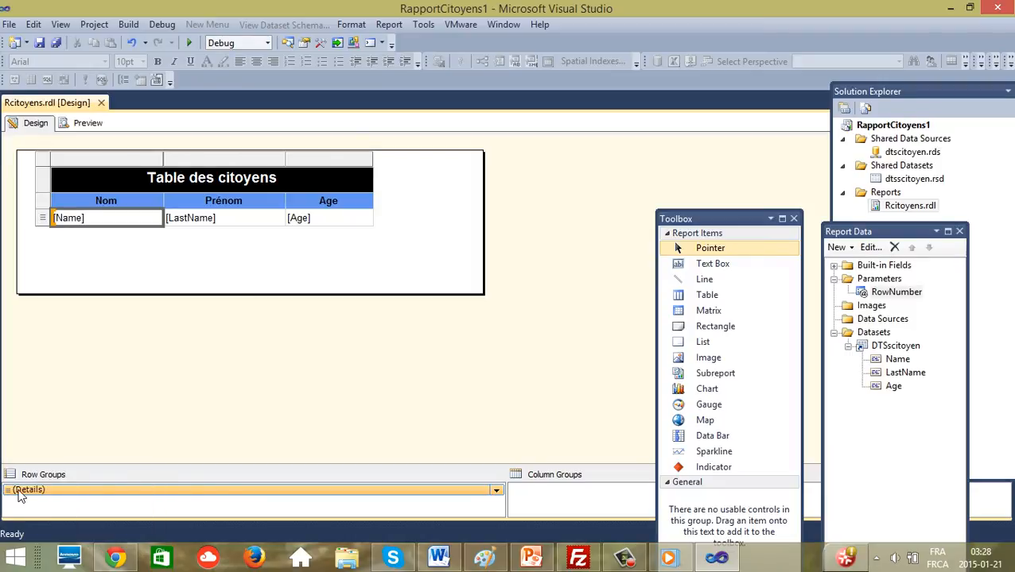
{"action": "right_click", "coordinate": [59, 496]}
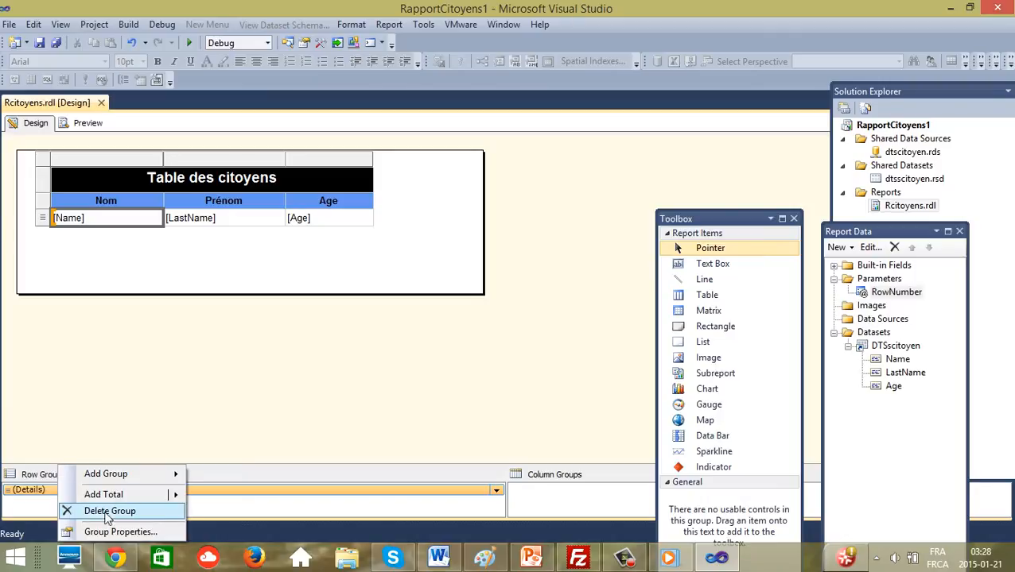
{"action": "left_click", "coordinate": [126, 532]}
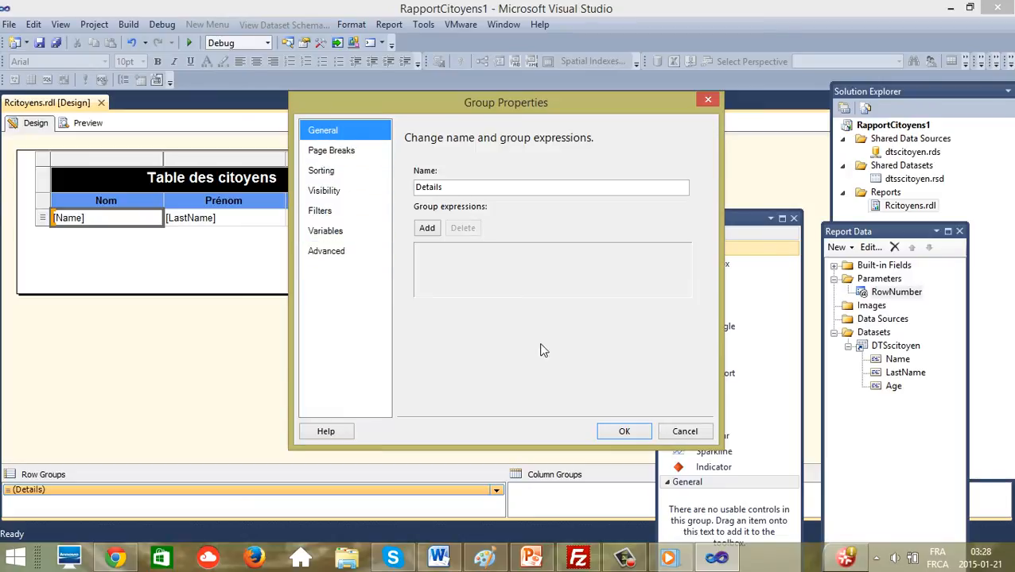
{"action": "left_click", "coordinate": [427, 229]}
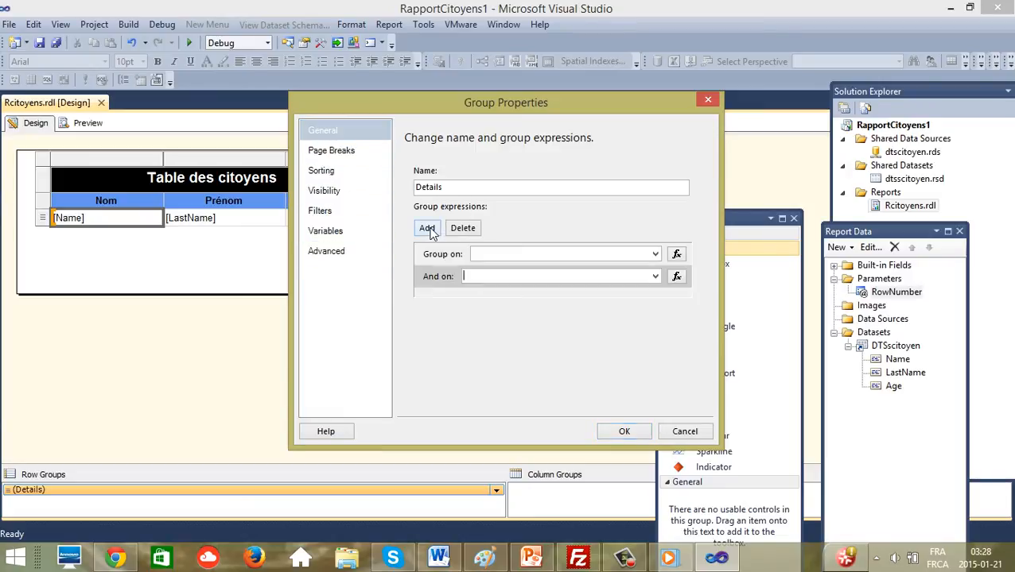
{"action": "left_click", "coordinate": [430, 230]}
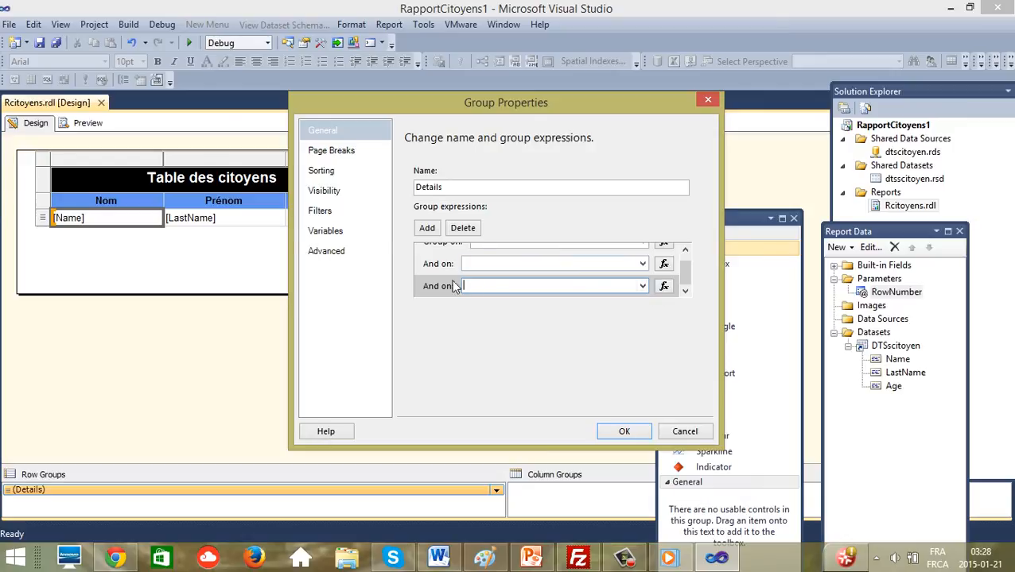
{"action": "left_click", "coordinate": [682, 431]}
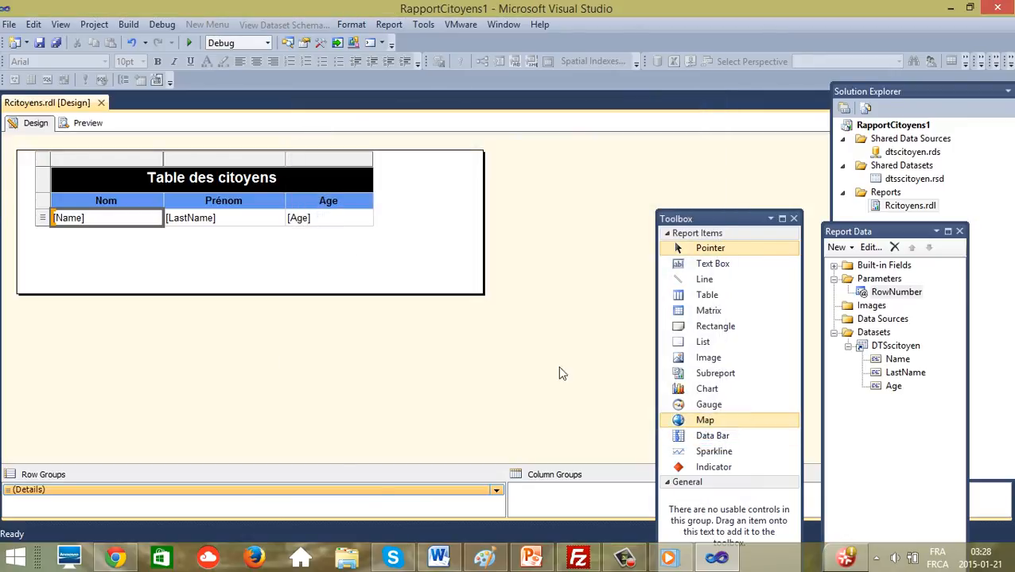
- Add a group expression to the Details row group and open its expression for editing
{"action": "right_click", "coordinate": [45, 493]}
{"action": "left_click", "coordinate": [134, 537]}
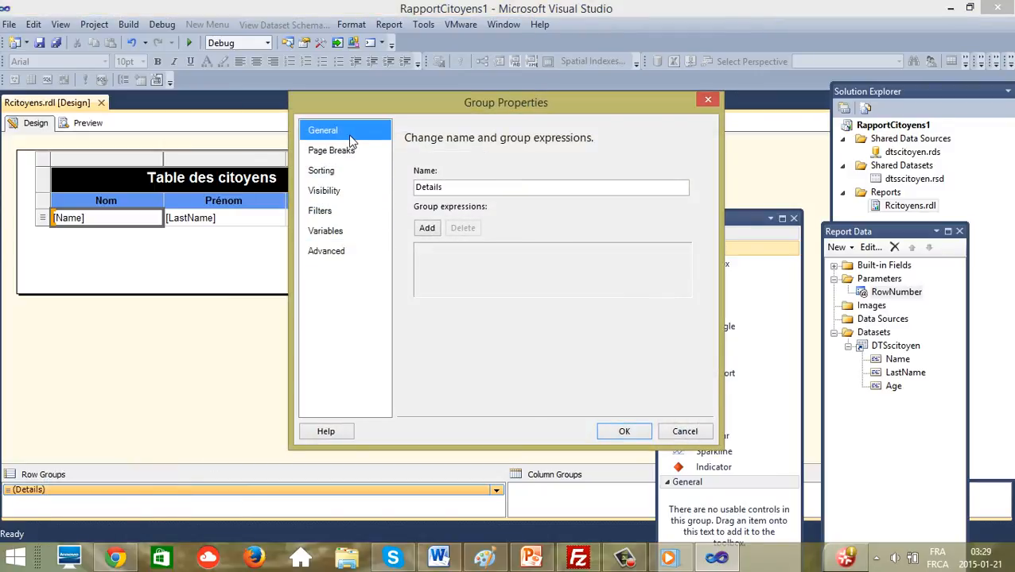
{"action": "left_click", "coordinate": [427, 229]}
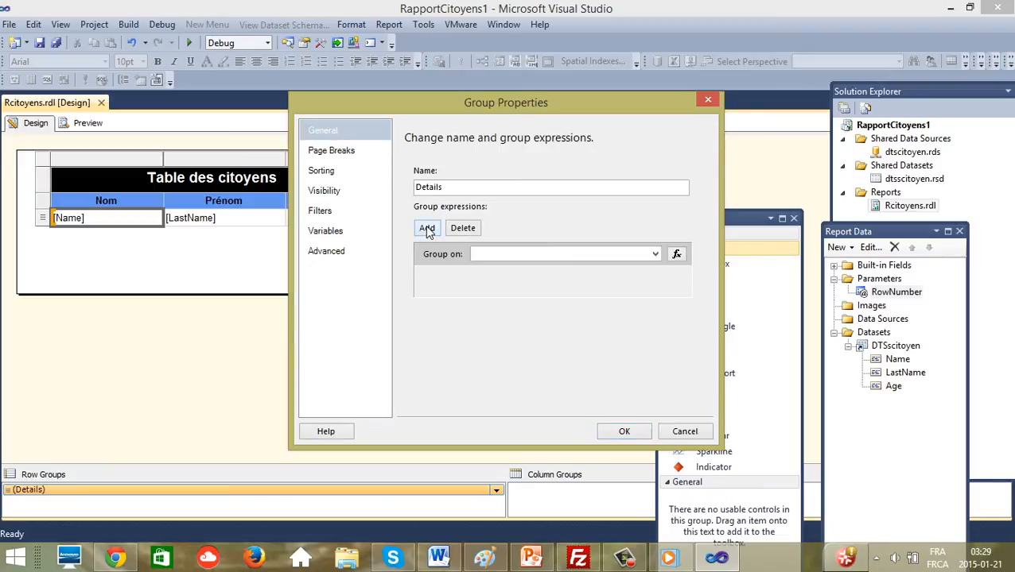
{"action": "left_click", "coordinate": [675, 254]}
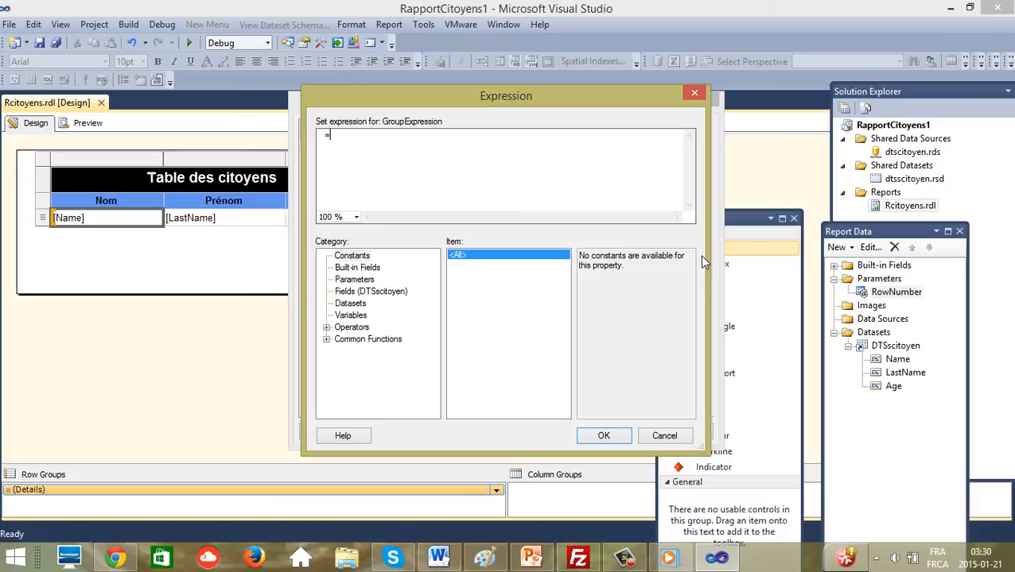
- Write the group expression as =Ceiling(RowNumber(Nothing))
{"action": "type", "text": "Ceiling"}
{"action": "type", "text": "()"}
{"action": "key", "text": "Left"}
{"action": "type", "text": "Re"}
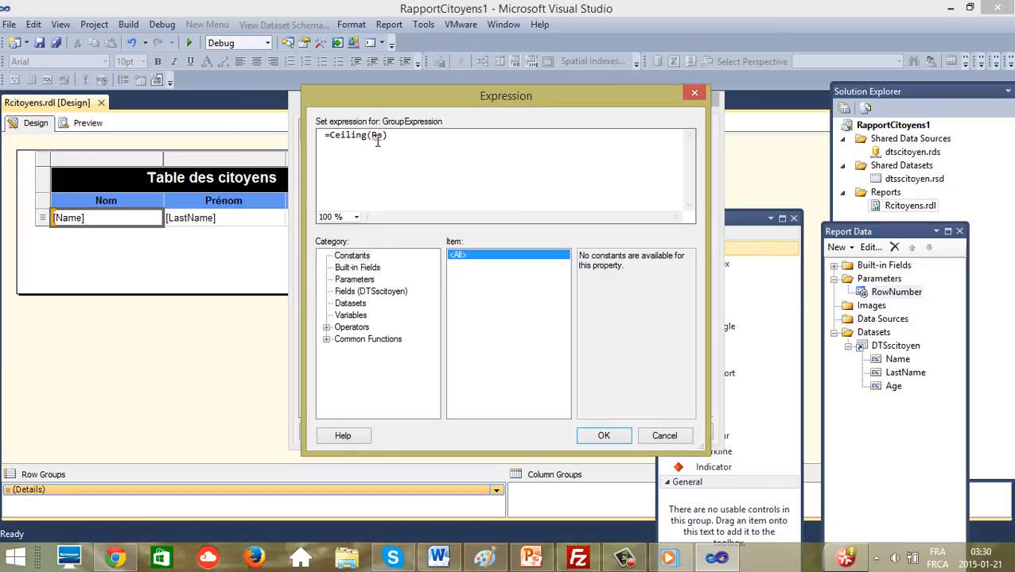
{"action": "type", "text": "w"}
{"action": "type", "text": "N"}
{"action": "type", "text": "umber"}
{"action": "type", "text": "()"}
{"action": "type", "text": "N"}
{"action": "type", "text": "othin"}
{"action": "type", "text": "g"}
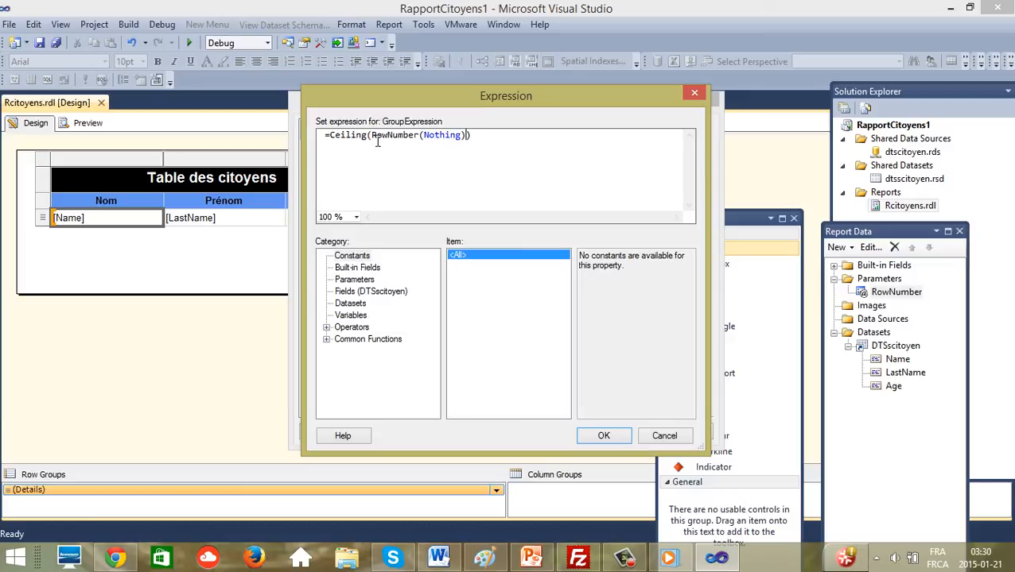
- Divide RowNumber(Nothing) by Parameters!RowNumber.Value inside Ceiling, and accept the expression and the group properties
{"action": "type", "text": "/"}
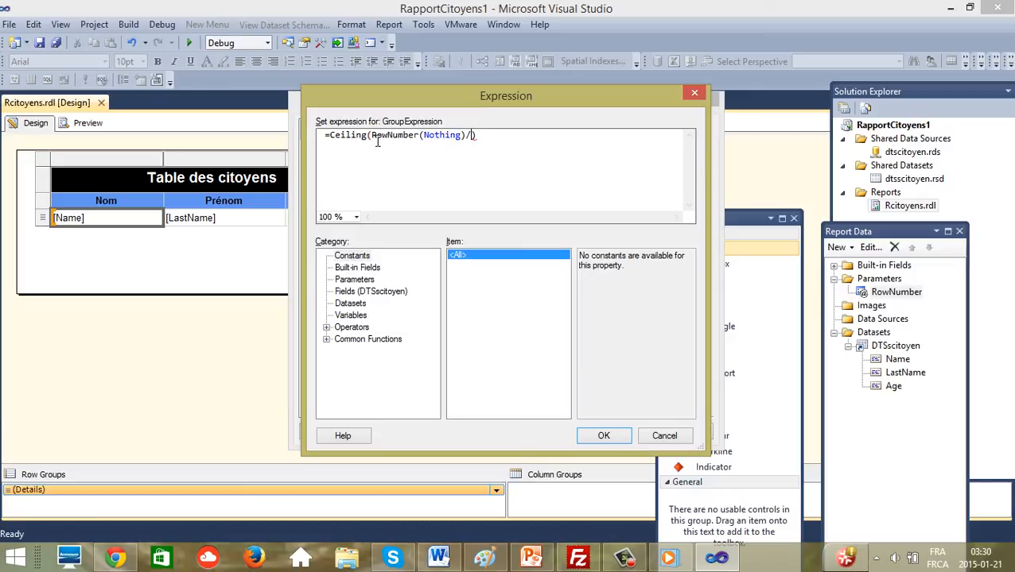
{"action": "left_click", "coordinate": [354, 280]}
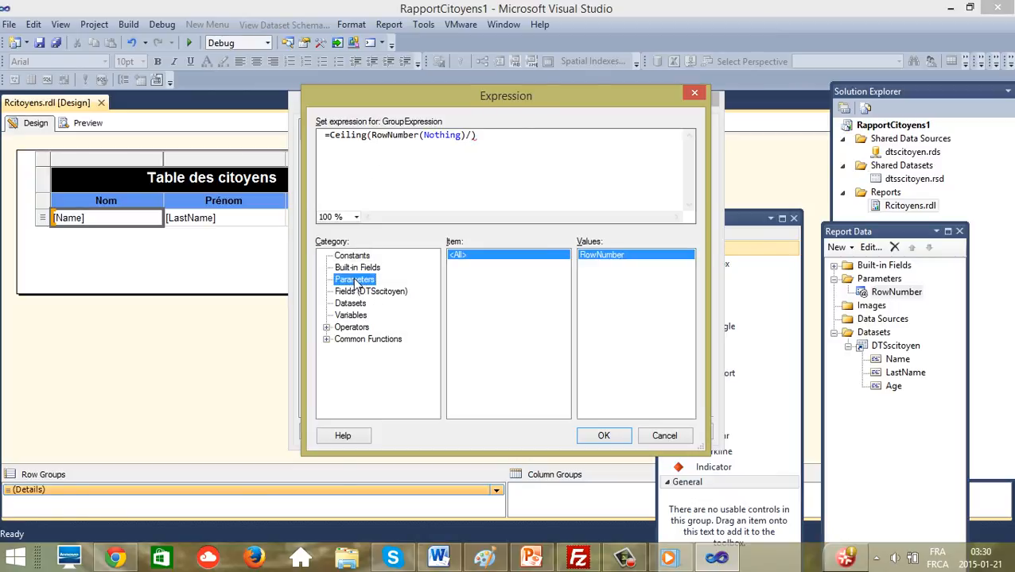
{"action": "double_click", "coordinate": [601, 256]}
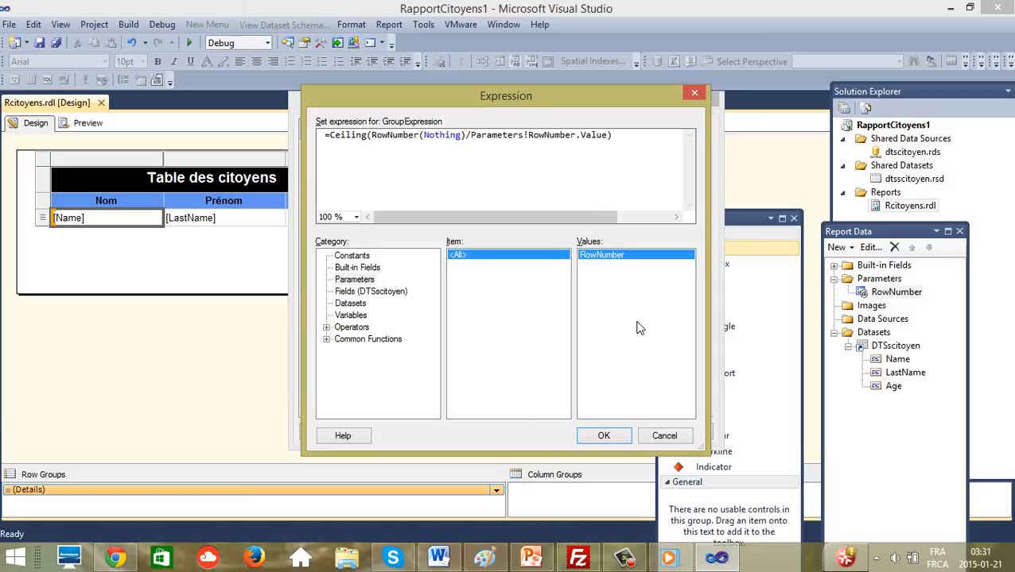
{"action": "left_click", "coordinate": [603, 438]}
{"action": "left_click", "coordinate": [617, 434]}
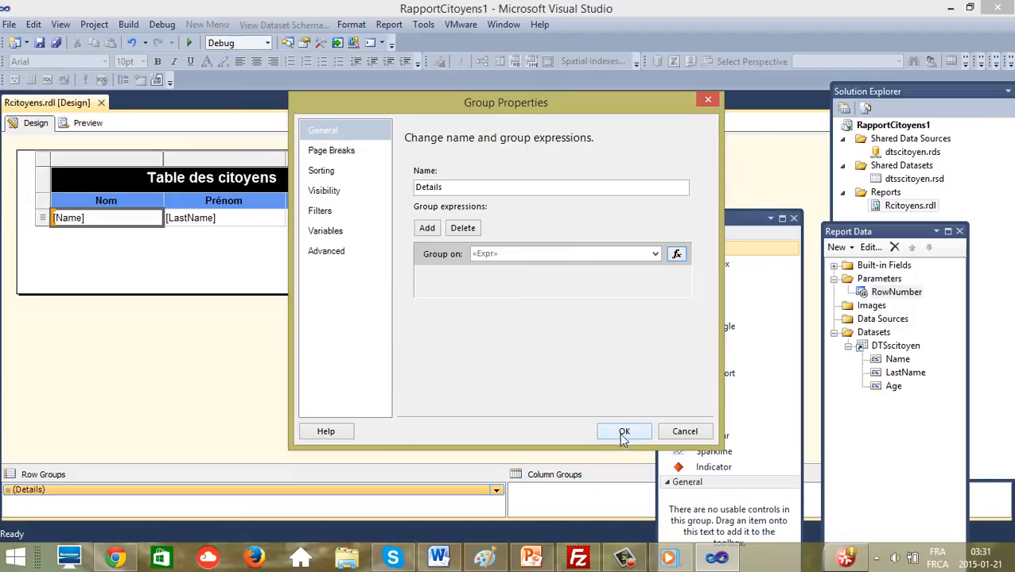
- Preview the report, move the Solution Explorer clear of the View Report control, and rerun the report with 3 as the rows-per-page value
{"action": "left_click", "coordinate": [89, 125]}
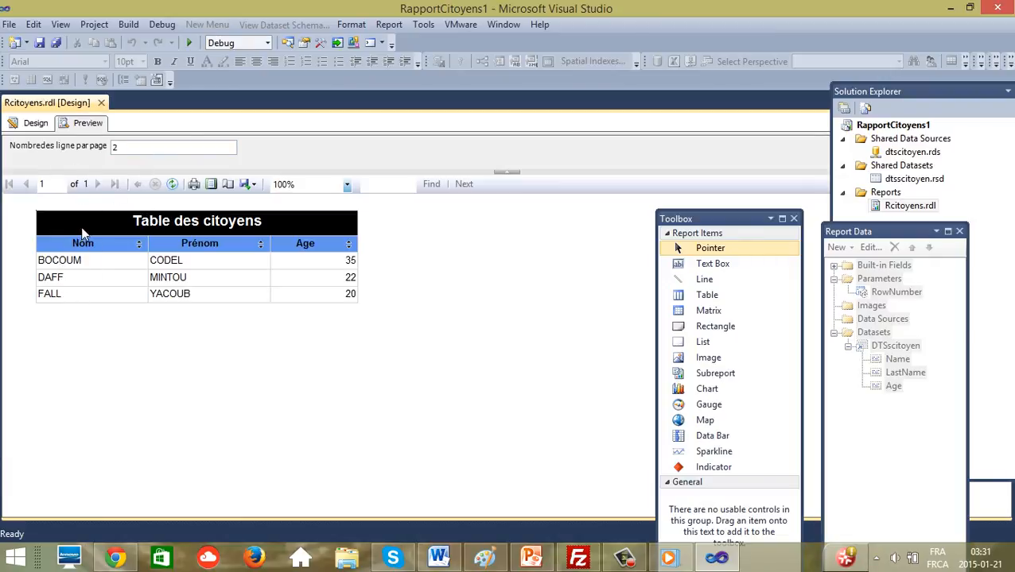
{"action": "left_click", "coordinate": [128, 153]}
{"action": "key", "text": "BackSpace"}
{"action": "type", "text": "3"}
{"action": "left_click_drag", "start_coordinate": [1000, 91], "coordinate": [1008, 203]}
{"action": "left_click", "coordinate": [979, 149]}
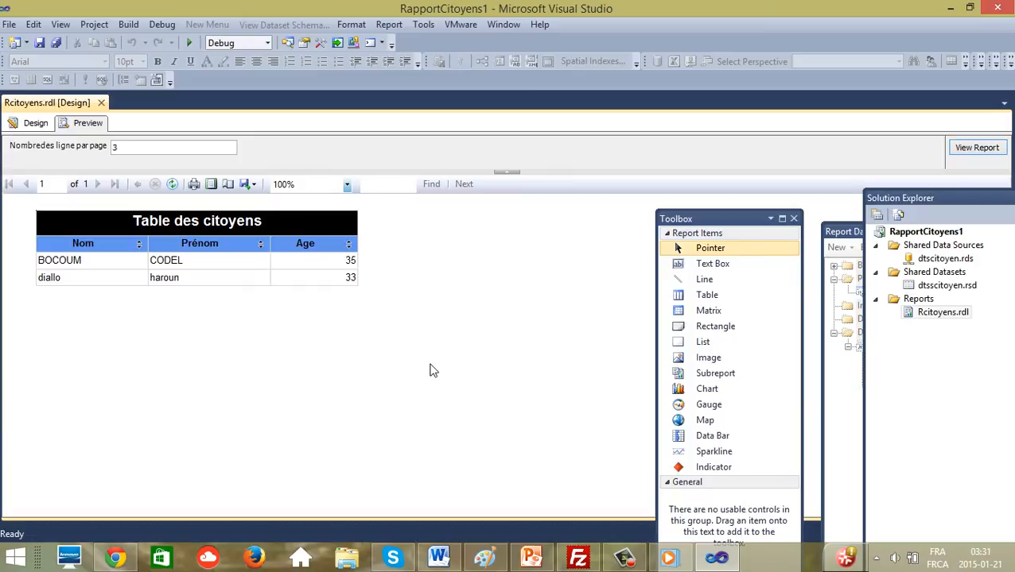
- Rerun the report preview with 1 as the rows-per-page value
{"action": "key", "text": "BackSpace"}
{"action": "type", "text": "1"}
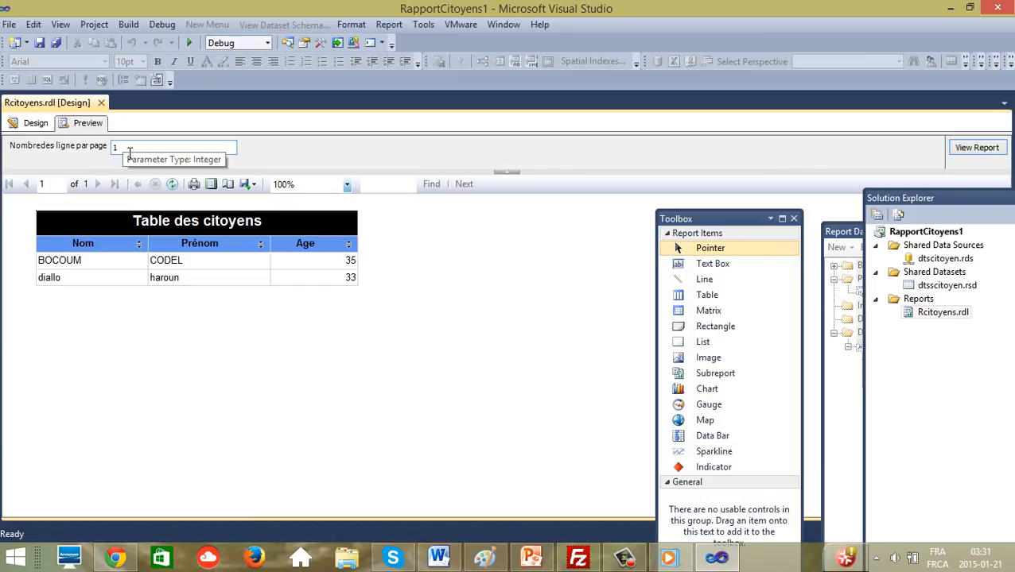
{"action": "key", "text": "Return"}
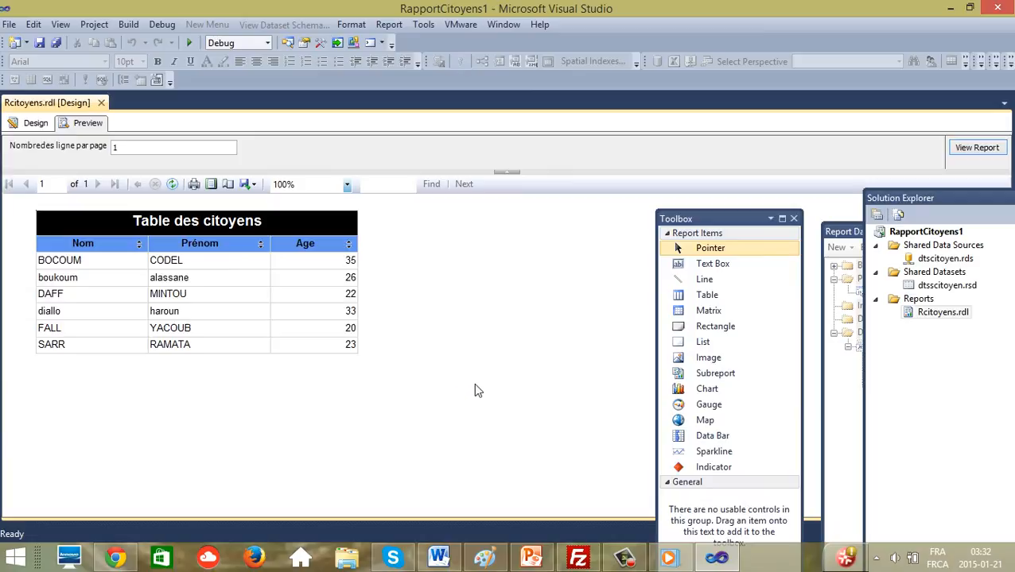
{"action": "left_click", "coordinate": [252, 185]}
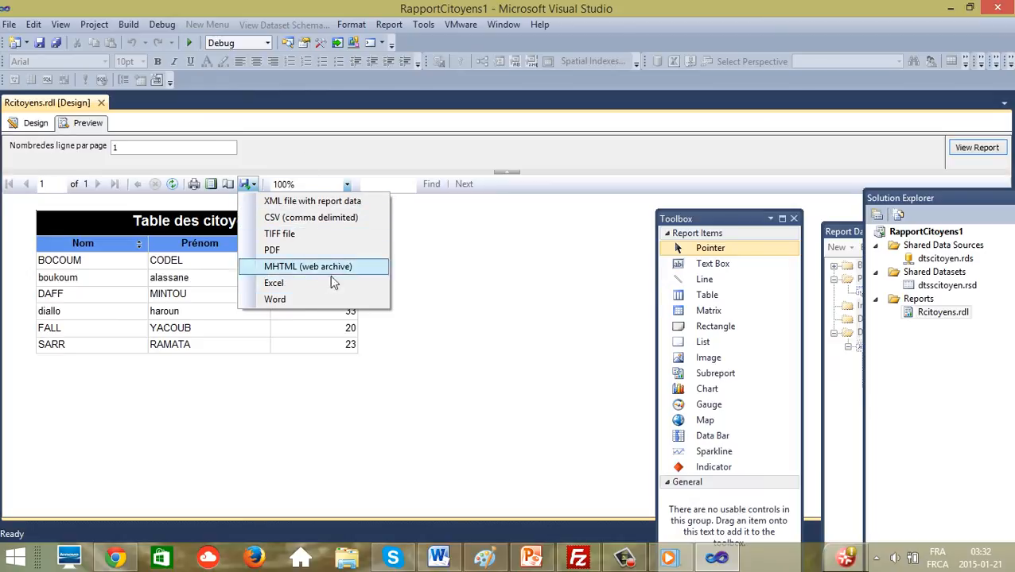
{"action": "left_click", "coordinate": [385, 299]}
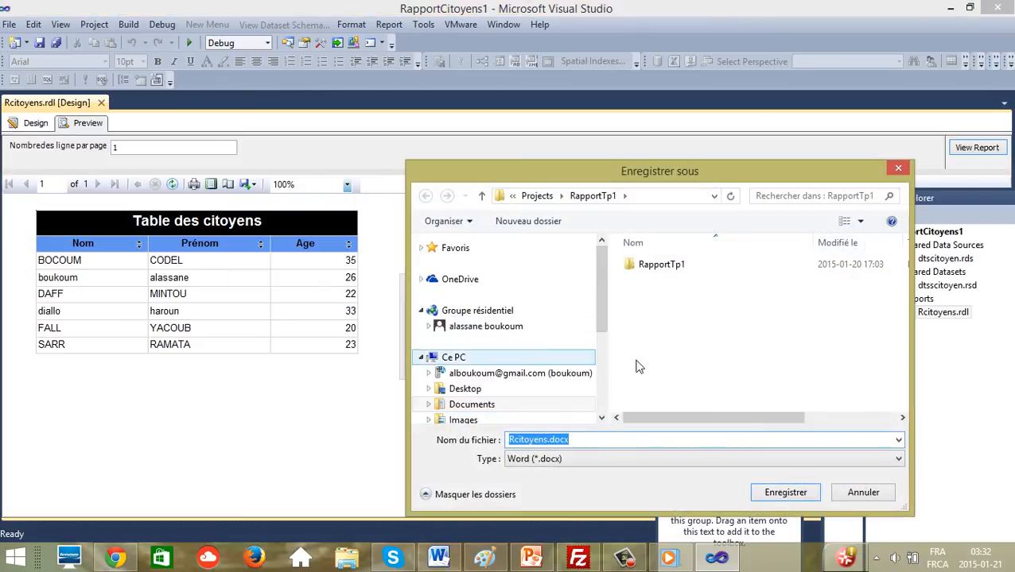
{"action": "left_click", "coordinate": [898, 169]}
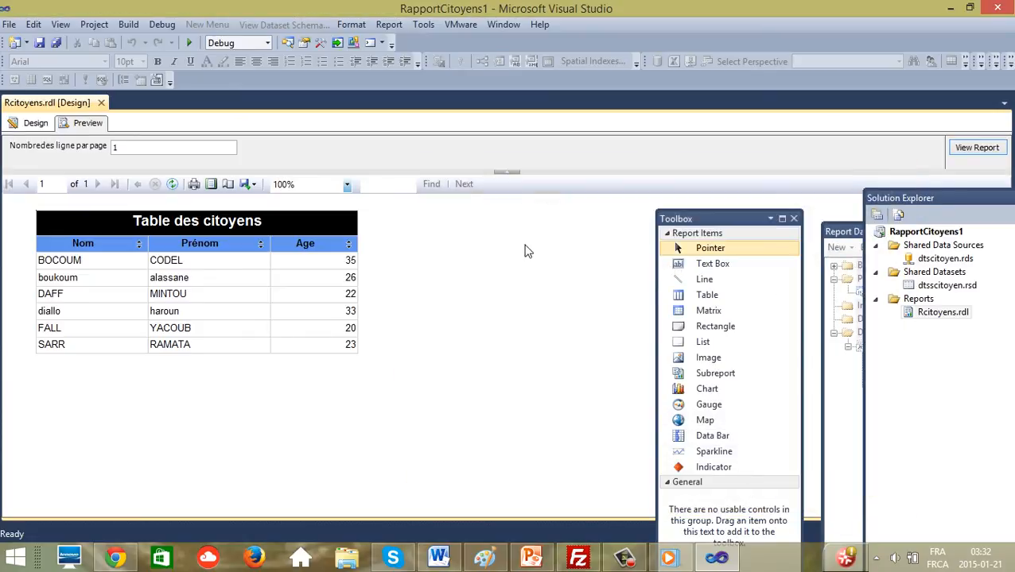